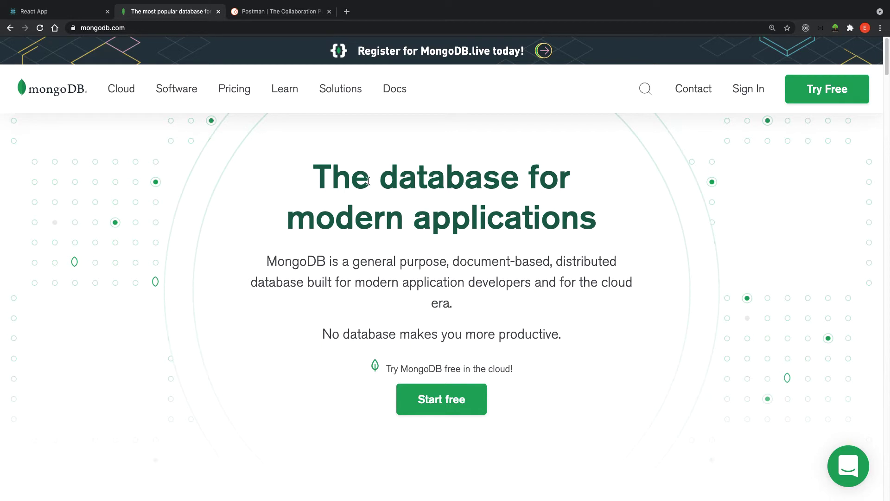
Highlight the MongoDB headline 'The database for modern applications', then deselect it.
{"action": "left_click_drag", "start_coordinate": [320, 171], "coordinate": [588, 229]}
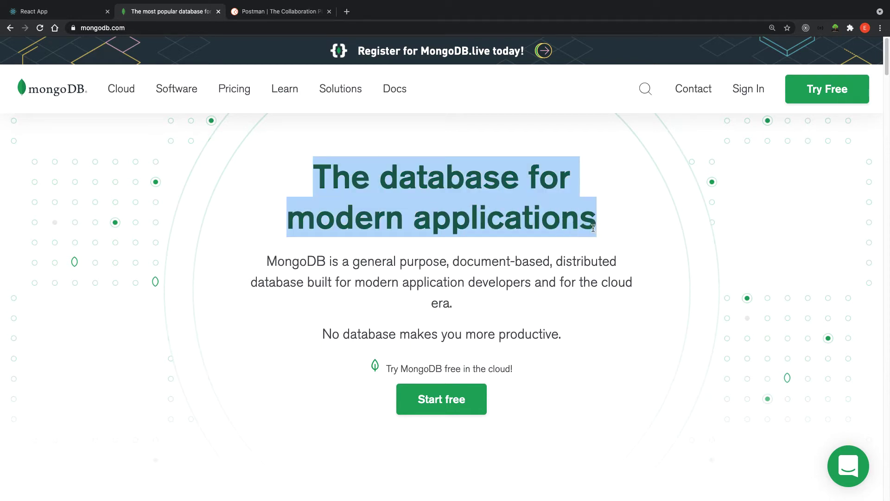
{"action": "left_click", "coordinate": [284, 166]}
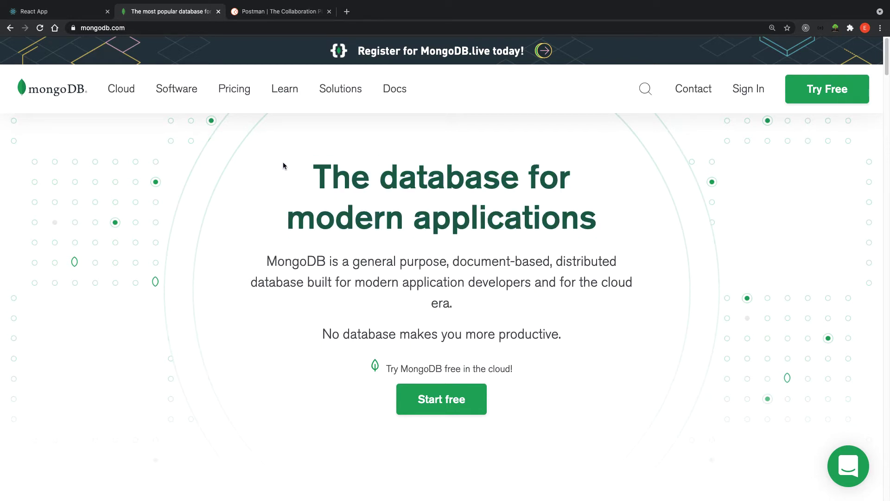
Browse the Postman homepage and its Product menu, then move to the full-screen terminal.
{"action": "left_click", "coordinate": [270, 12]}
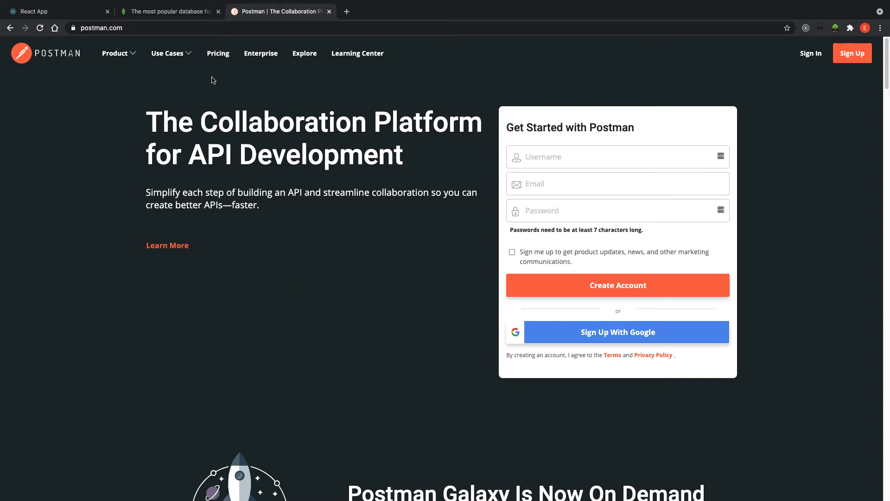
{"action": "left_click", "coordinate": [129, 56]}
{"action": "scroll", "coordinate": [407, 338], "scroll_direction": "down", "scroll_amount": 1}
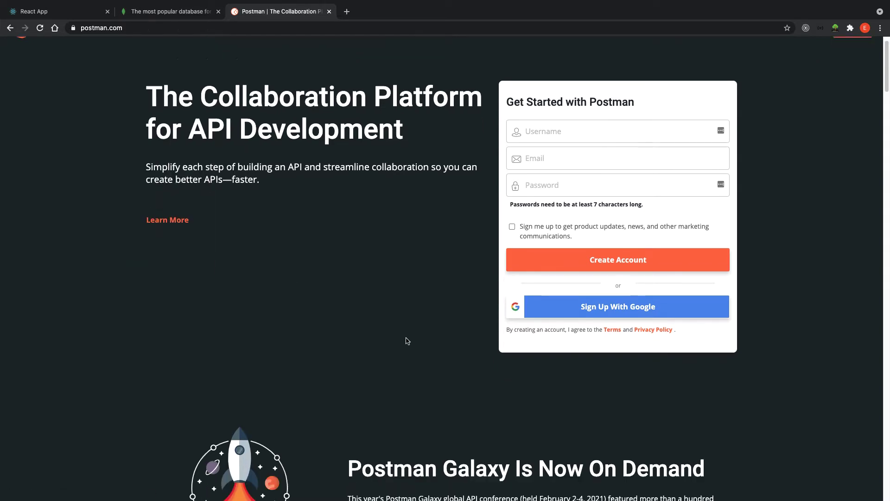
{"action": "scroll", "coordinate": [407, 339], "scroll_direction": "down", "scroll_amount": 1}
{"action": "scroll", "coordinate": [510, 367], "scroll_direction": "down", "scroll_amount": 2}
{"action": "scroll", "coordinate": [511, 366], "scroll_direction": "down", "scroll_amount": 1}
{"action": "scroll", "coordinate": [509, 364], "scroll_direction": "down", "scroll_amount": 1}
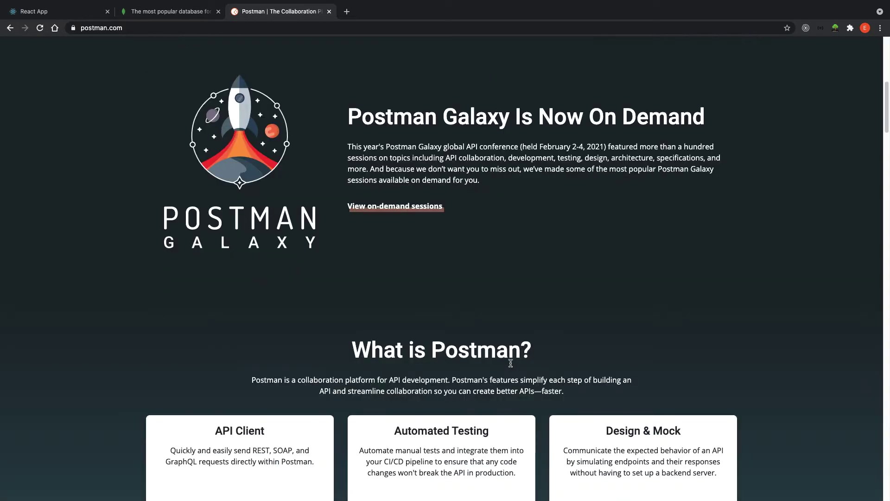
{"action": "scroll", "coordinate": [509, 363], "scroll_direction": "down", "scroll_amount": 2}
{"action": "scroll", "coordinate": [514, 360], "scroll_direction": "down", "scroll_amount": 2}
{"action": "scroll", "coordinate": [415, 224], "scroll_direction": "up", "scroll_amount": 1}
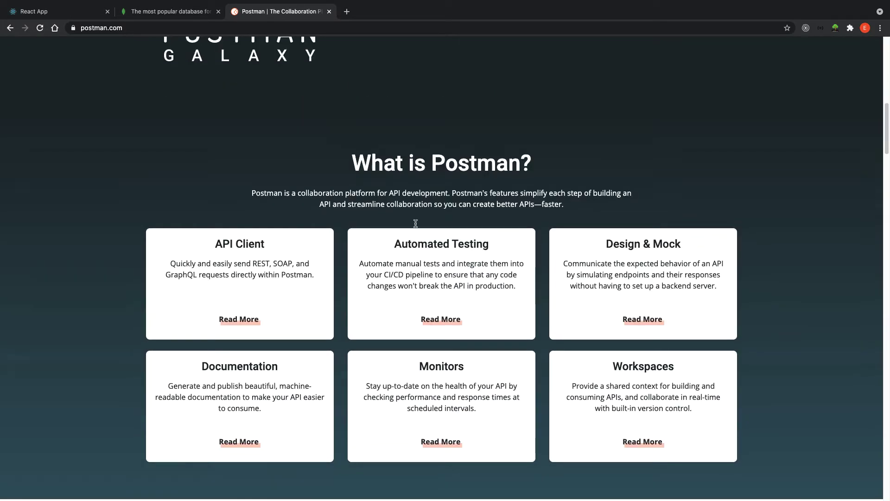
{"action": "scroll", "coordinate": [420, 237], "scroll_direction": "up", "scroll_amount": 3}
{"action": "scroll", "coordinate": [386, 230], "scroll_direction": "up", "scroll_amount": 5}
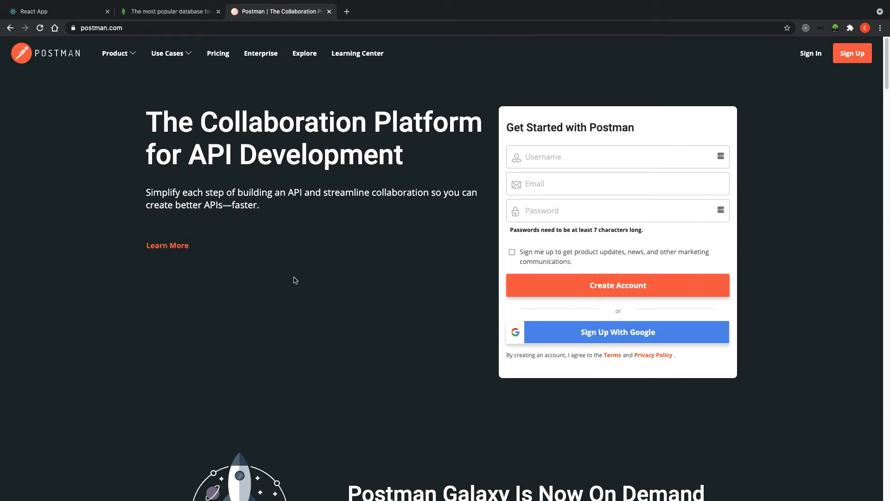
{"action": "key", "text": "ctrl+Left"}
{"action": "key", "text": "ctrl+Left"}
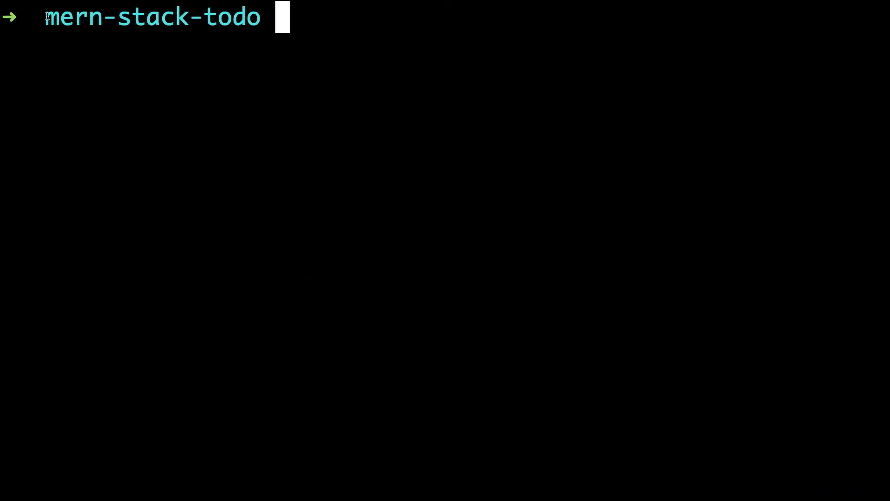
Highlight the mern-stack-todo prompt path, then expand the empty MERN-STACK-TODO folder in VS Code's explorer.
{"action": "left_click_drag", "start_coordinate": [47, 17], "coordinate": [257, 26]}
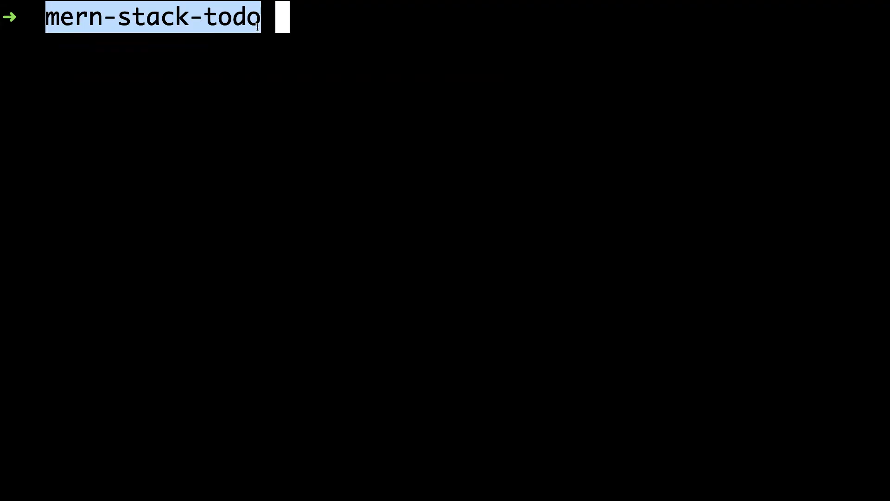
{"action": "left_click", "coordinate": [277, 83]}
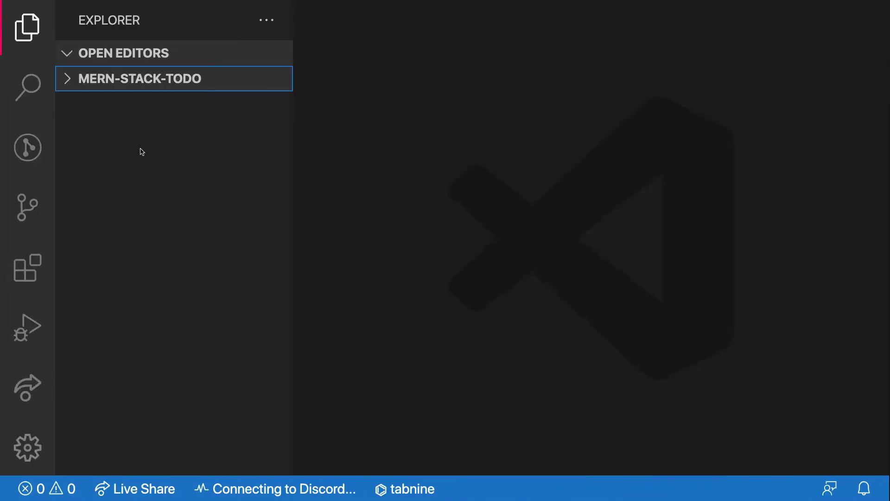
{"action": "right_click", "coordinate": [141, 148]}
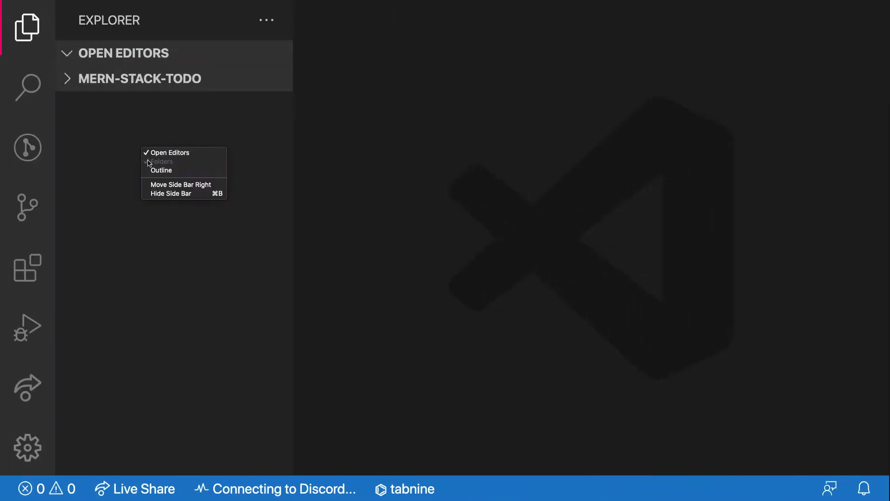
{"action": "right_click", "coordinate": [117, 93]}
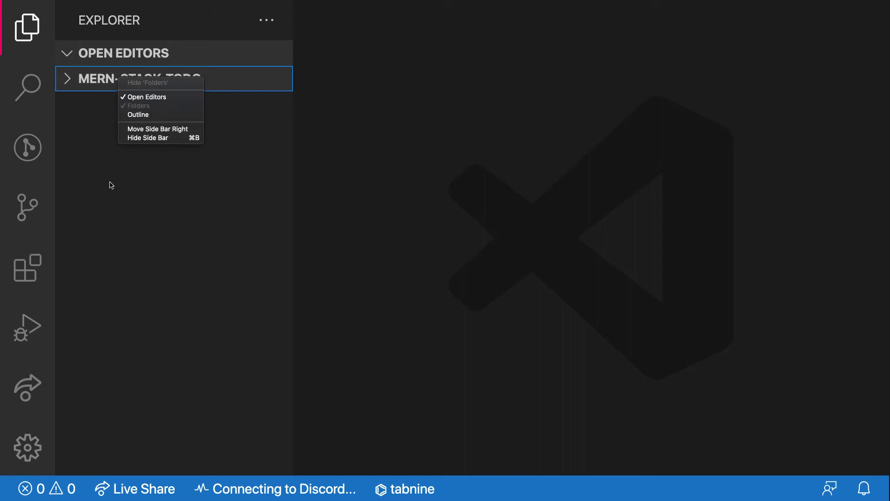
{"action": "left_click", "coordinate": [109, 184]}
{"action": "left_click", "coordinate": [73, 81]}
{"action": "right_click", "coordinate": [95, 108]}
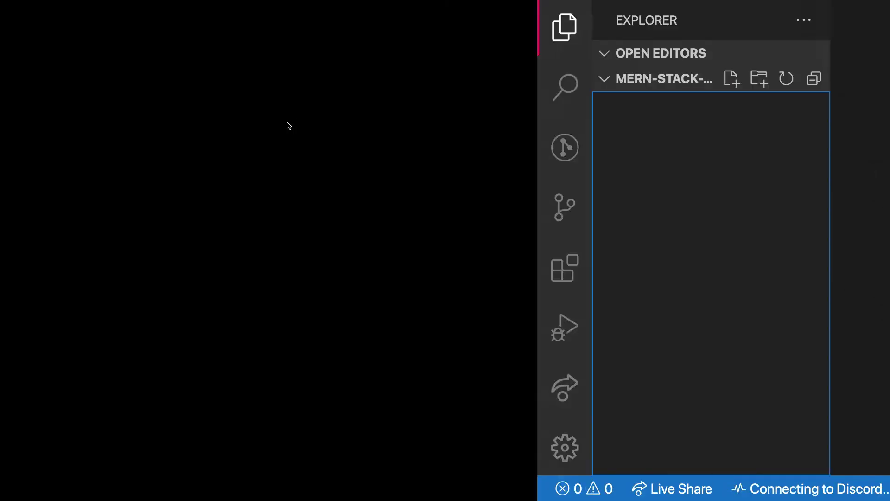
{"action": "type", "text": "m"}
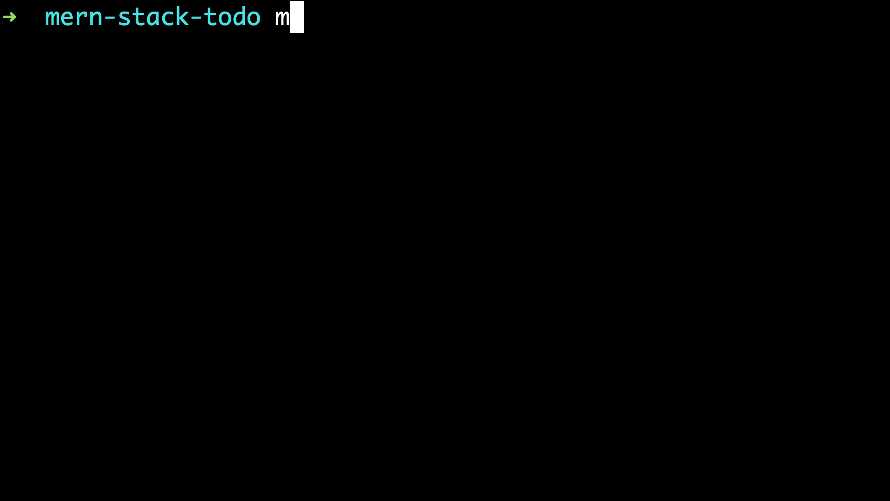
{"action": "type", "text": "kdie"}
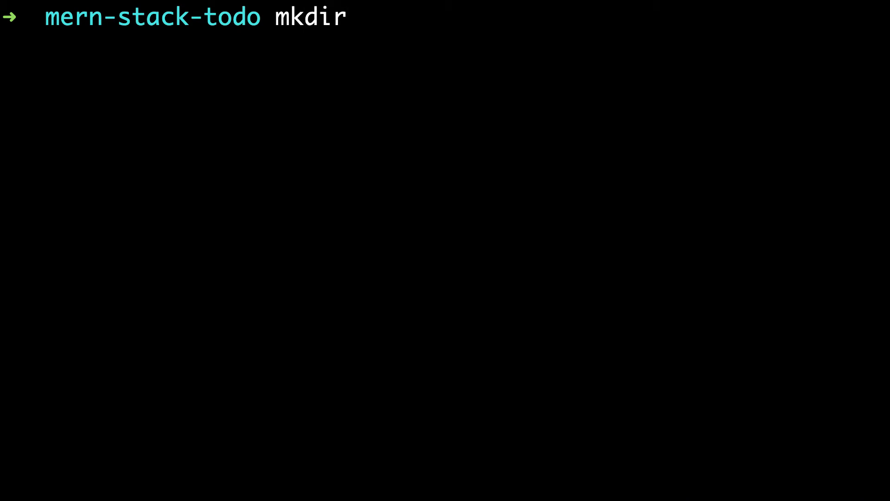
{"action": "type", "text": " todo-"}
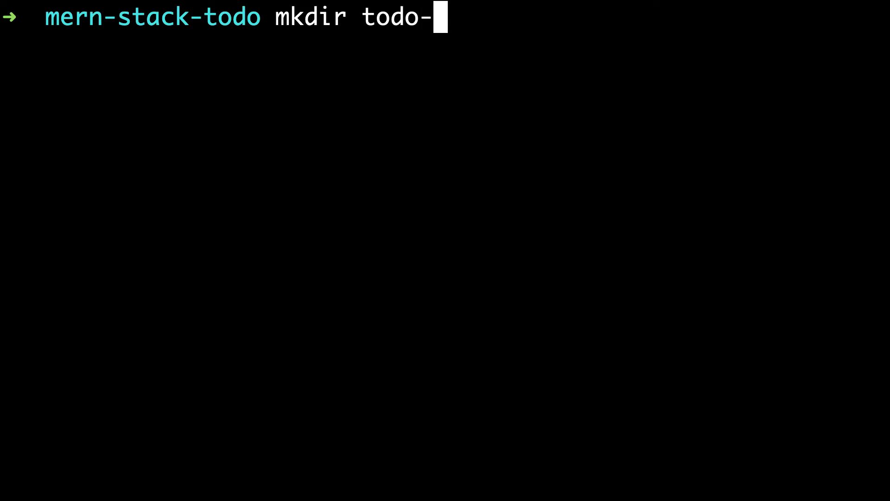
{"action": "type", "text": "bc"}
Create the todo-backend folder with mkdir and confirm it in the explorer.
{"action": "key", "text": "BackSpace"}
{"action": "type", "text": "a"}
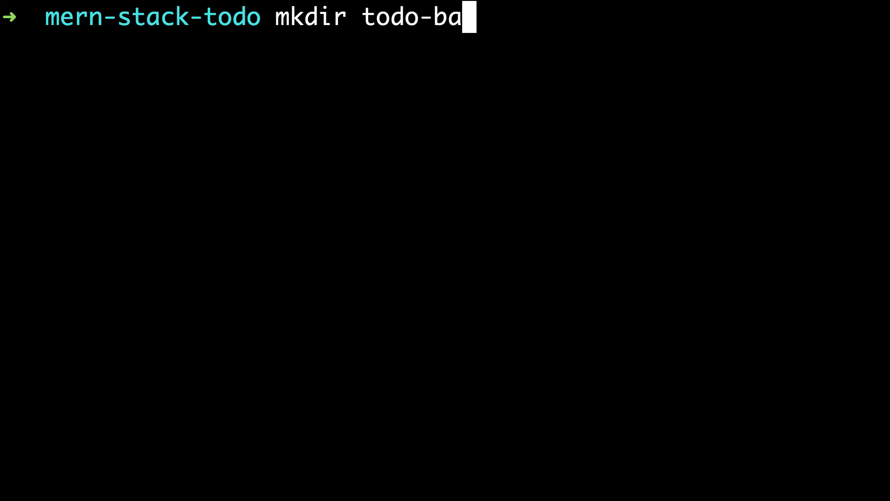
{"action": "type", "text": "ckend"}
{"action": "key", "text": "Return"}
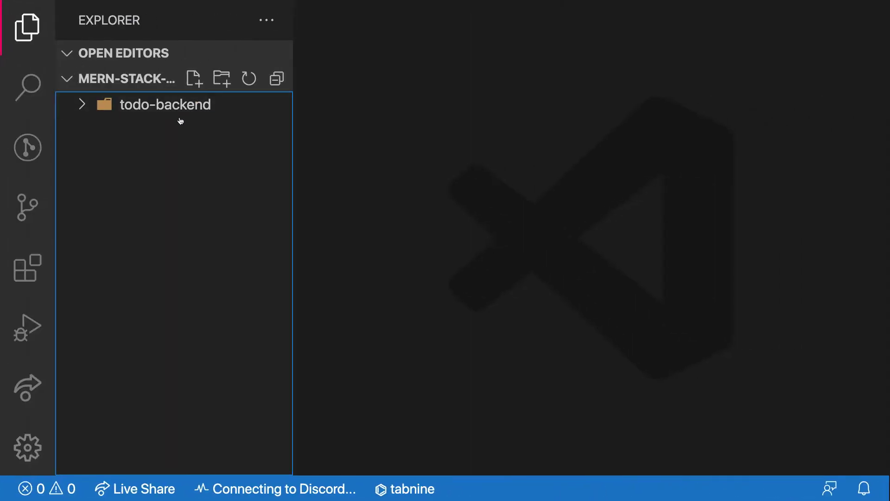
{"action": "left_click", "coordinate": [174, 108]}
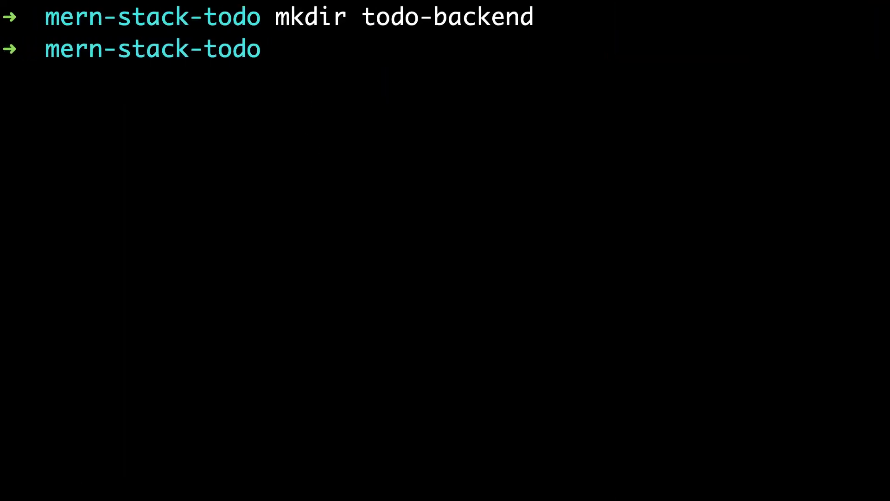
{"action": "type", "text": "clear"}
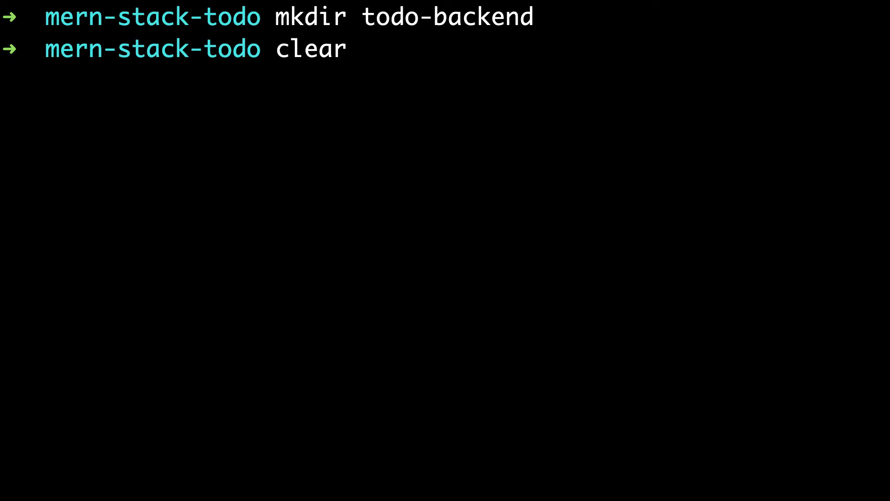
Clear the terminal and cd into todo-backend.
{"action": "key", "text": "Return"}
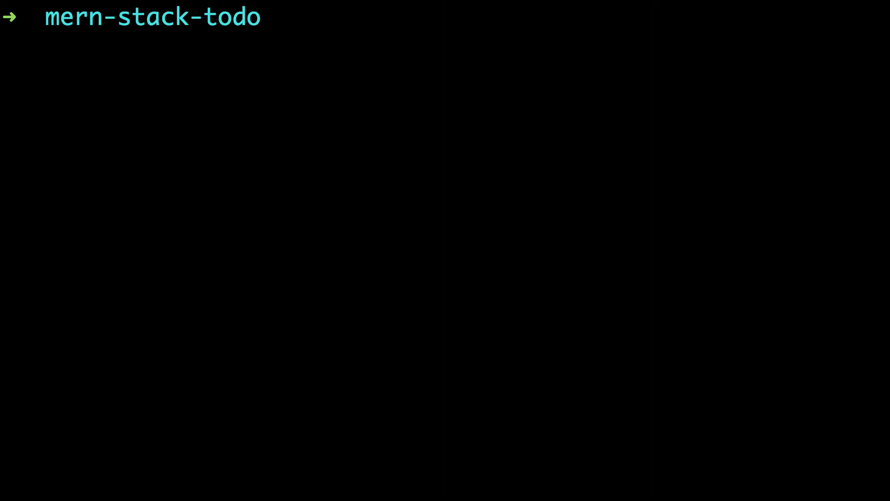
{"action": "type", "text": "npm"}
{"action": "key", "text": "BackSpace"}
{"action": "key", "text": "BackSpace"}
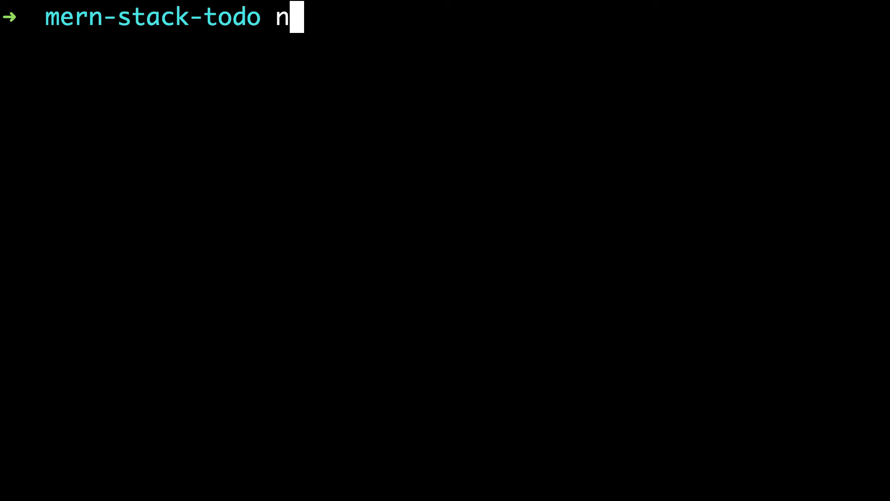
{"action": "key", "text": "BackSpace"}
{"action": "type", "text": "cd"}
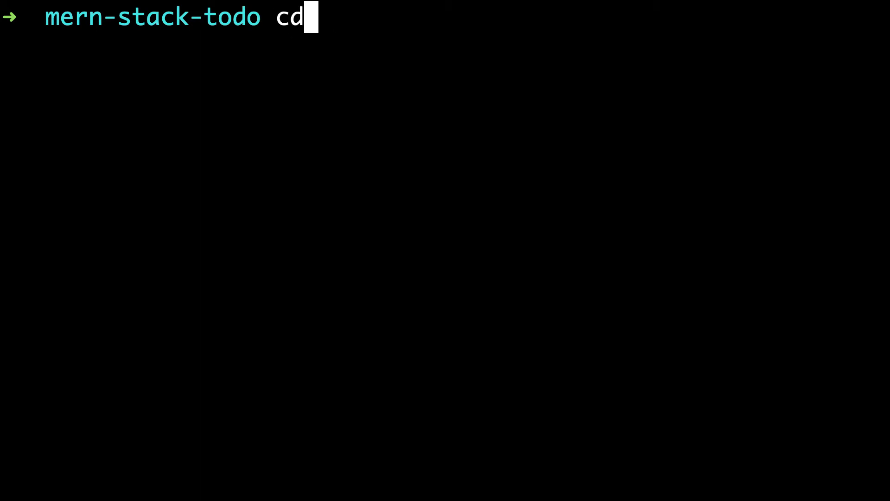
{"action": "key", "text": "Tab"}
{"action": "key", "text": "Return"}
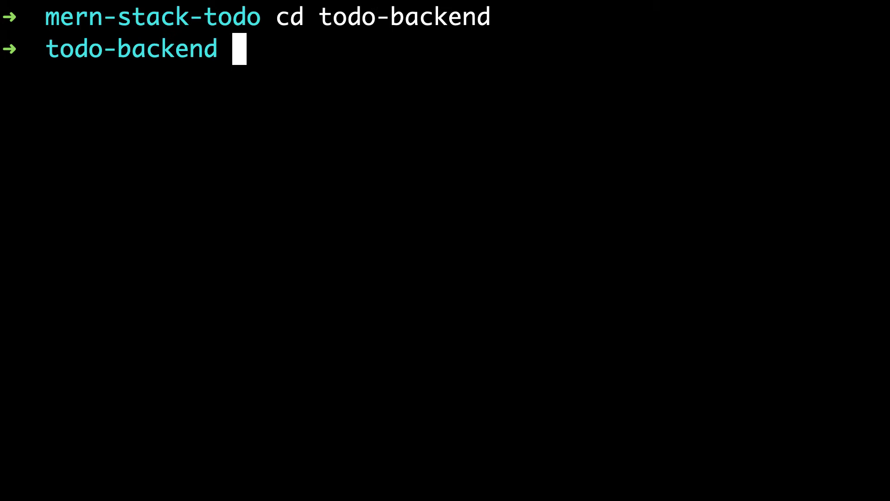
{"action": "type", "text": "npm "}
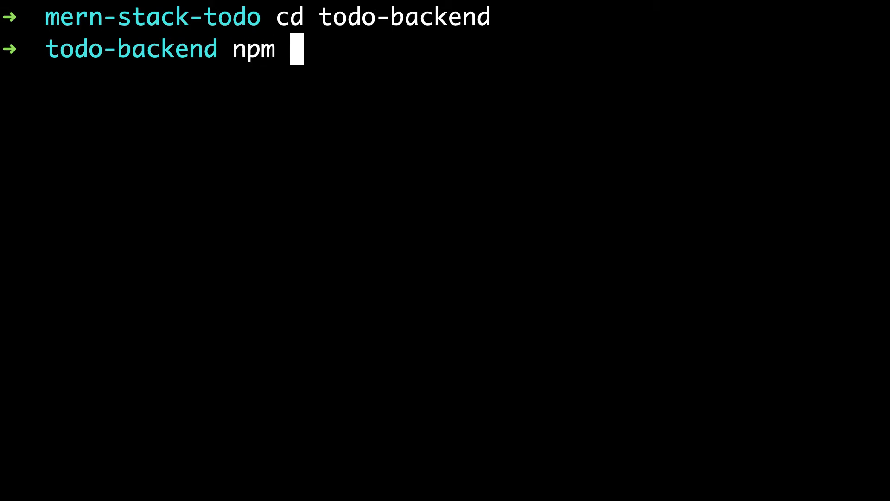
{"action": "type", "text": "init"}
Run npm init, accepting defaults (todo-backend, 1.0.0) and entering the author name.
{"action": "key", "text": "Return"}
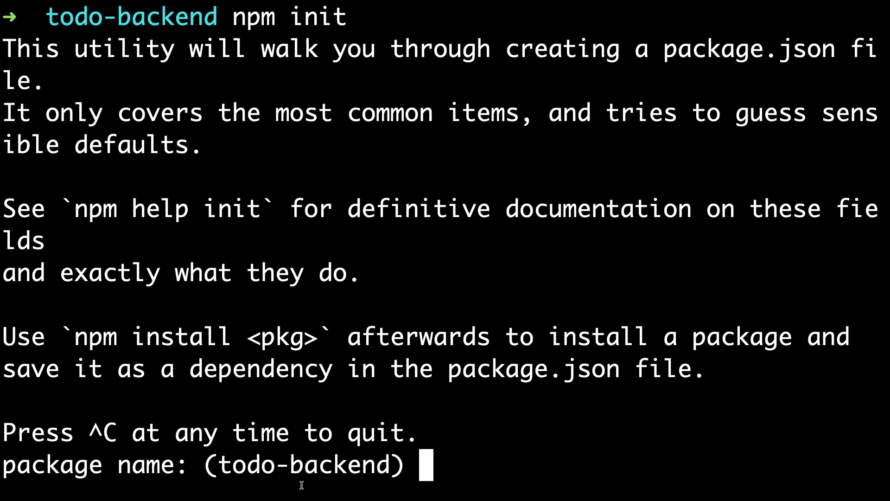
{"action": "key", "text": "Return"}
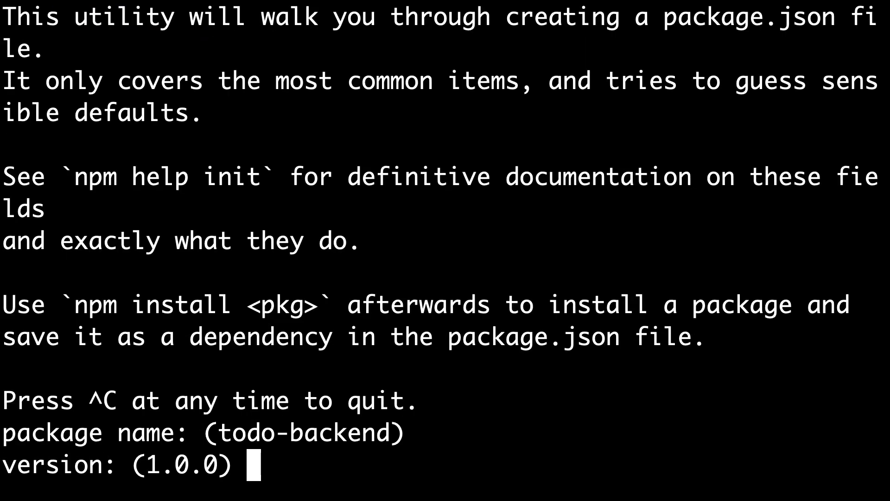
{"action": "key", "text": "Return"}
{"action": "key", "text": "Return"}
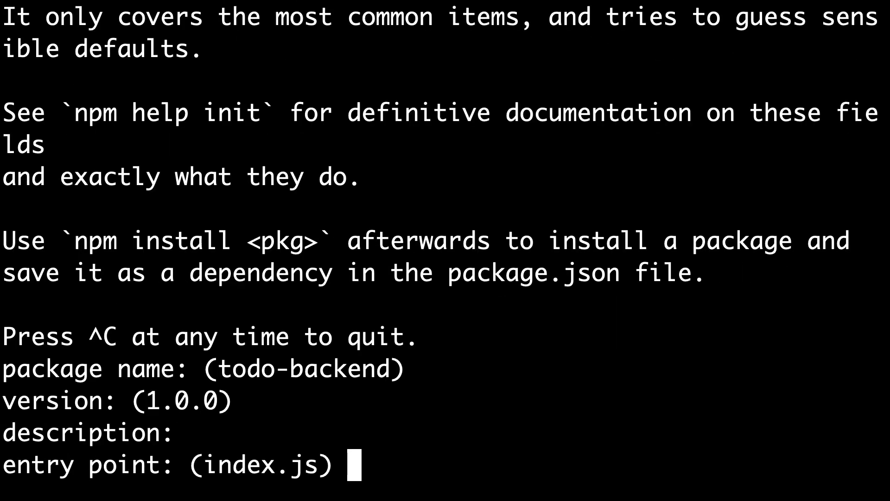
{"action": "type", "text": "server"}
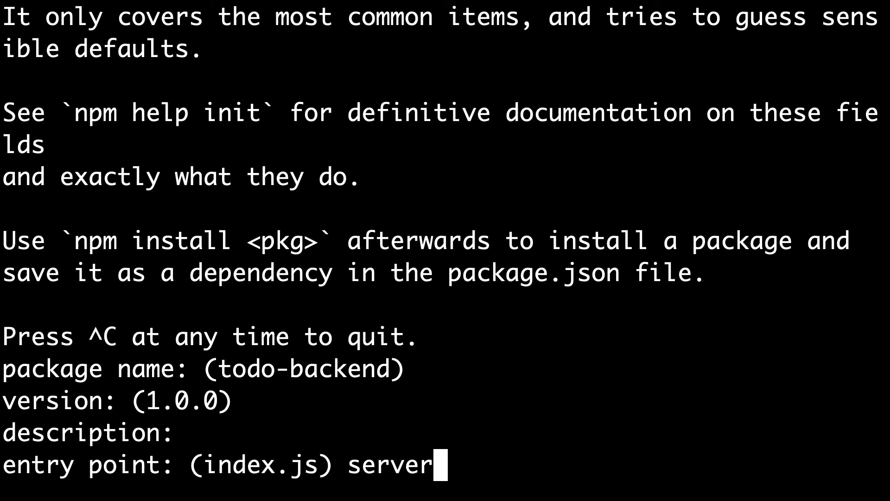
{"action": "type", "text": ".js"}
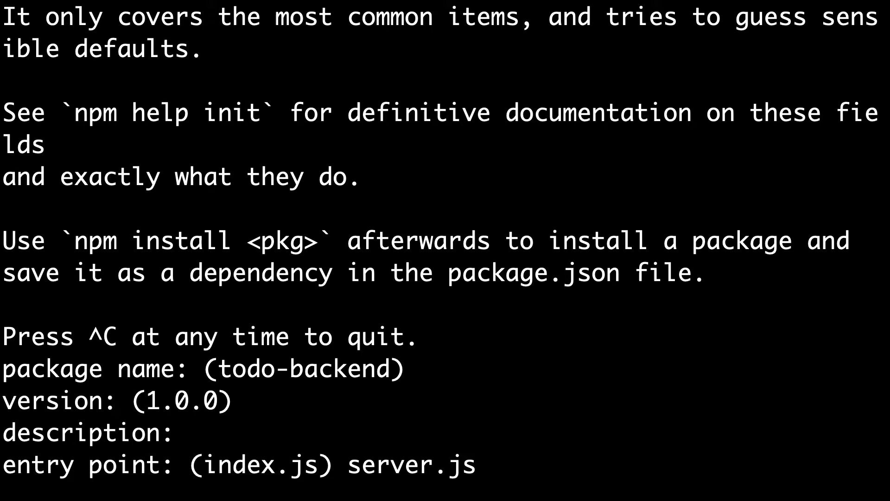
{"action": "key", "text": "Return"}
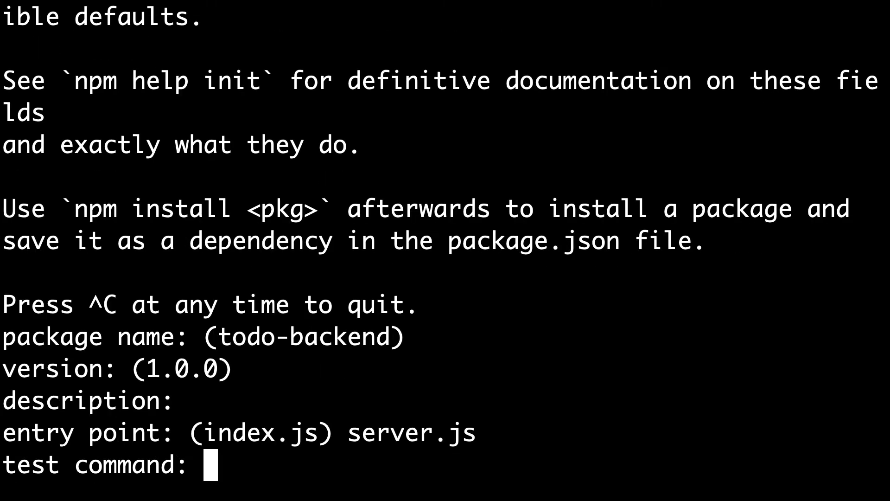
{"action": "key", "text": "Return"}
{"action": "key", "text": "Return"}
{"action": "key", "text": "Return"}
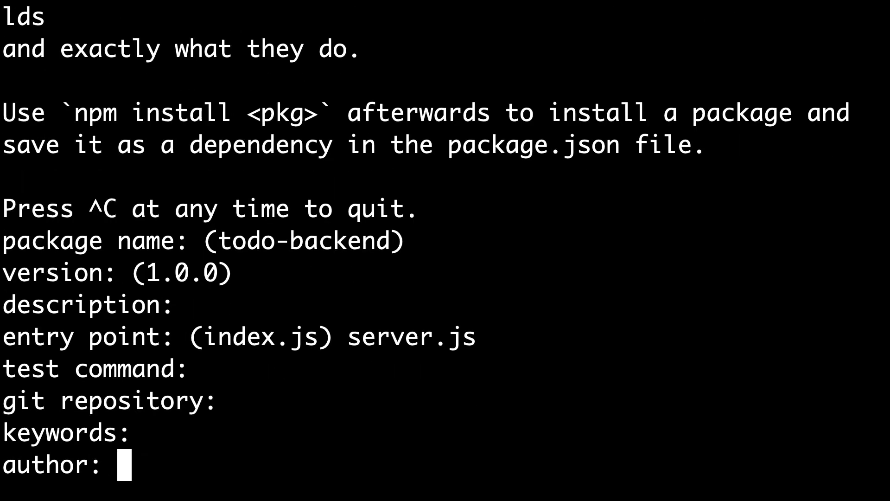
{"action": "type", "text": "iNon"}
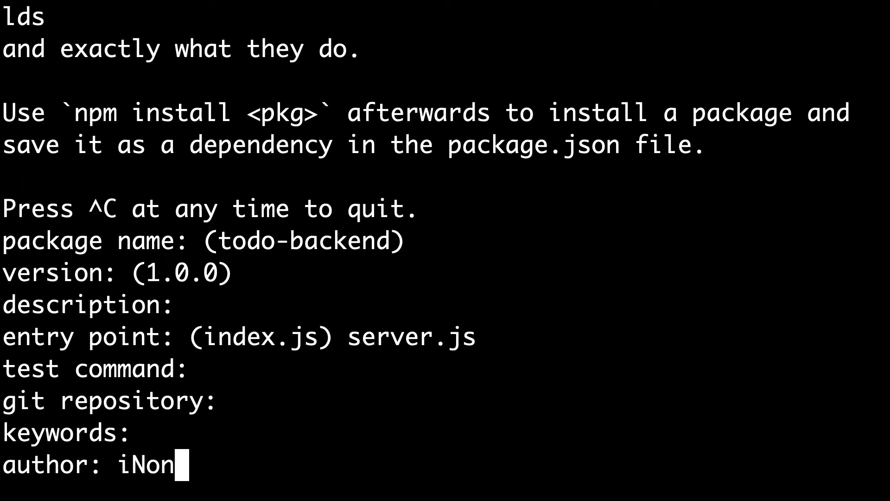
{"action": "key", "text": "BackSpace"}
{"action": "type", "text": "votek"}
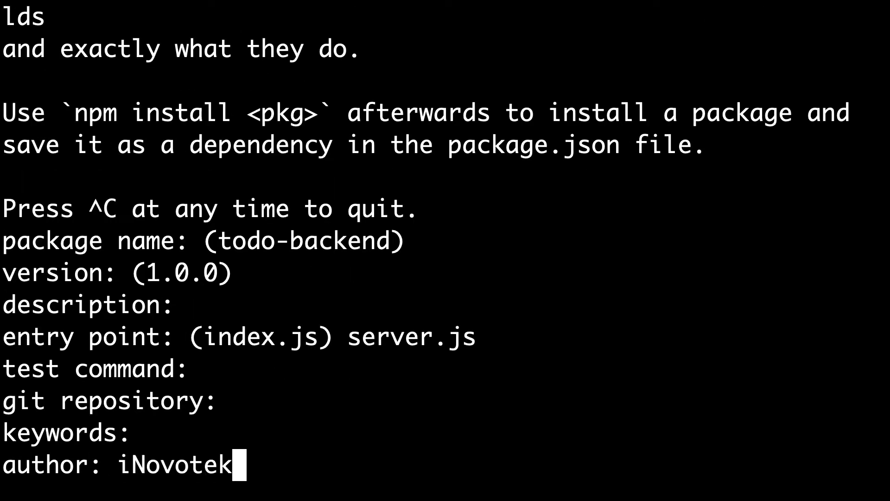
{"action": "key", "text": "Return"}
{"action": "key", "text": "Return"}
{"action": "key", "text": "Return"}
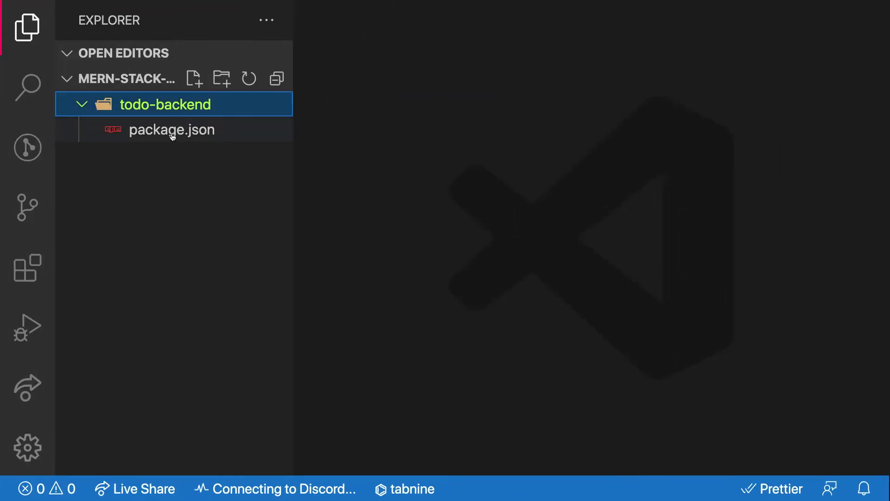
Open package.json, widen the editor, and highlight the fields from name to license.
{"action": "left_click", "coordinate": [172, 132]}
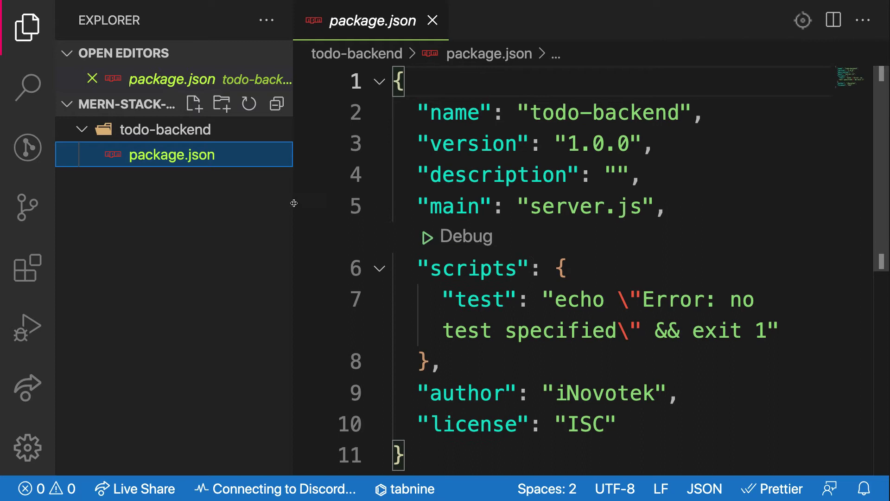
{"action": "left_click_drag", "start_coordinate": [293, 203], "coordinate": [210, 197]}
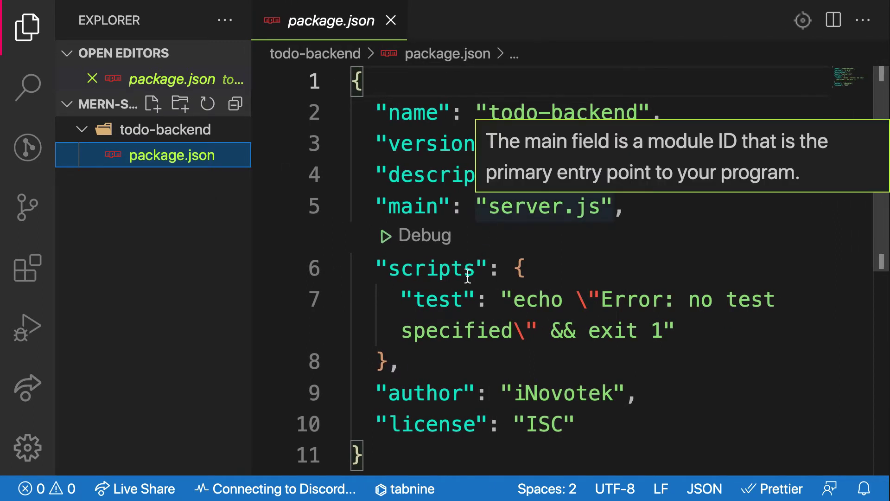
{"action": "mouse_move", "coordinate": [376, 105]}
{"action": "left_mouse_down"}
{"action": "mouse_move", "coordinate": [469, 370]}
{"action": "mouse_move", "coordinate": [599, 436]}
{"action": "left_mouse_up"}
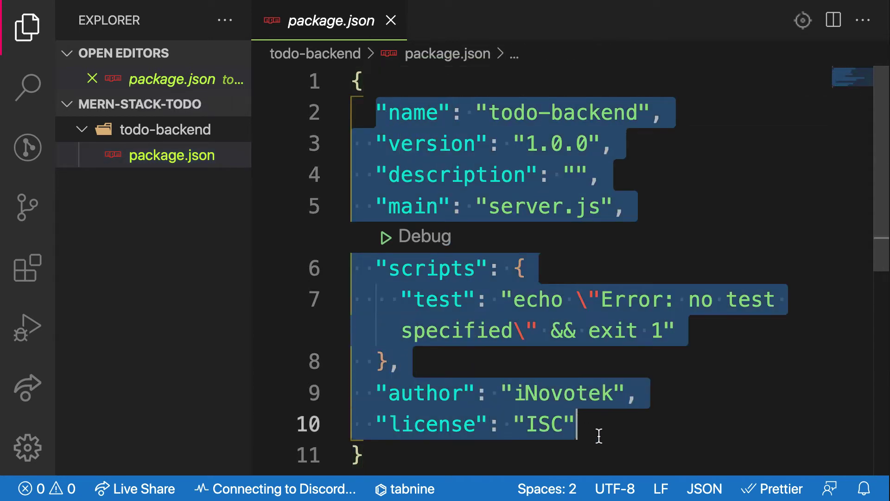
{"action": "left_click", "coordinate": [477, 241]}
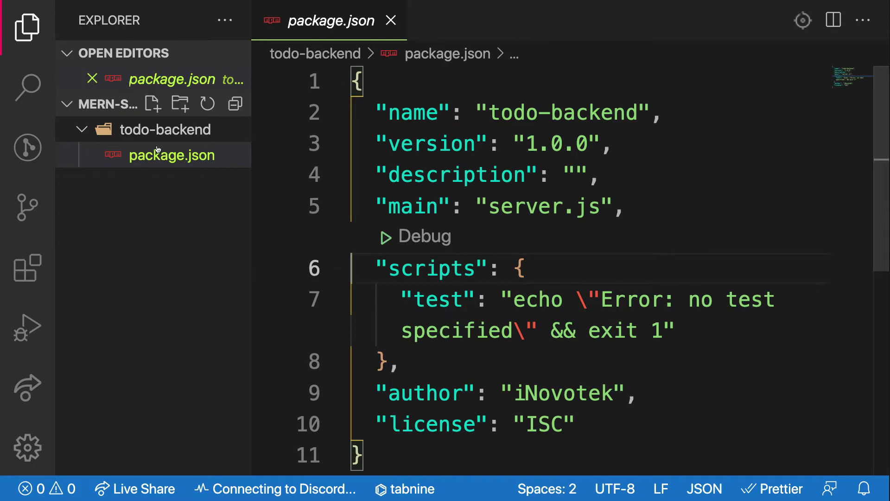
{"action": "scroll", "coordinate": [417, 278], "scroll_direction": "down", "scroll_amount": 4}
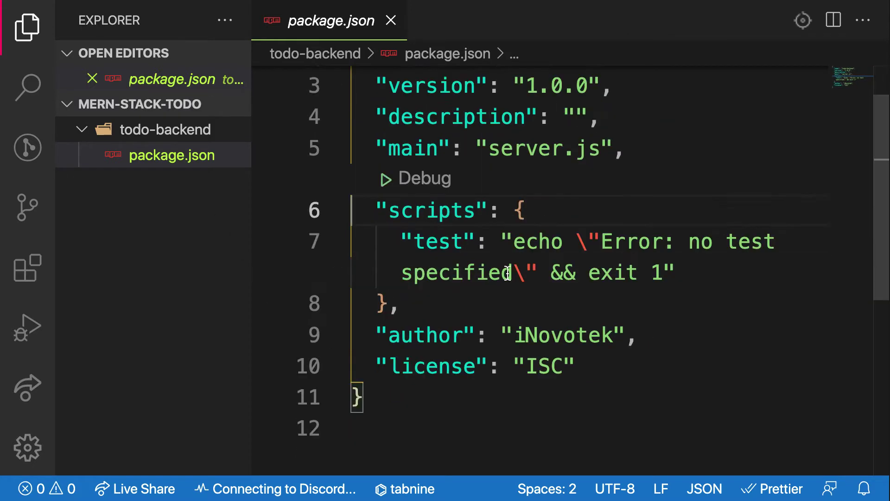
Highlight the scripts block and its test entry for review.
{"action": "left_click_drag", "start_coordinate": [375, 145], "coordinate": [421, 243]}
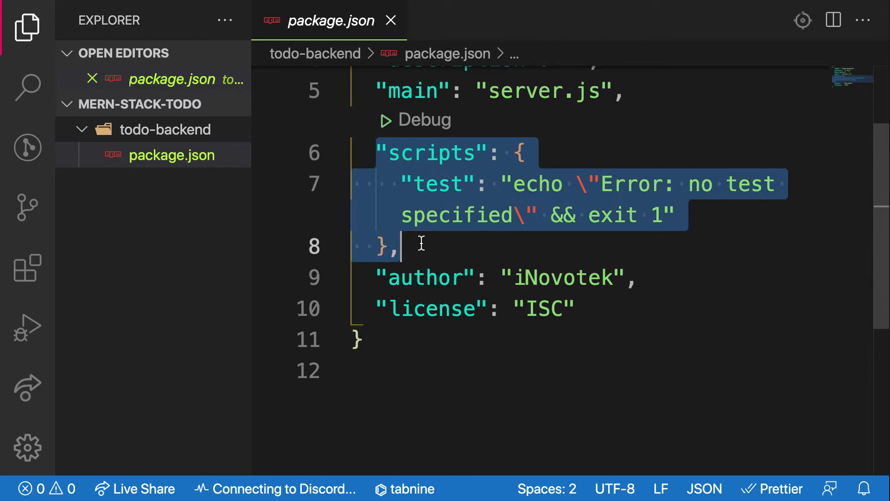
{"action": "left_click", "coordinate": [430, 234]}
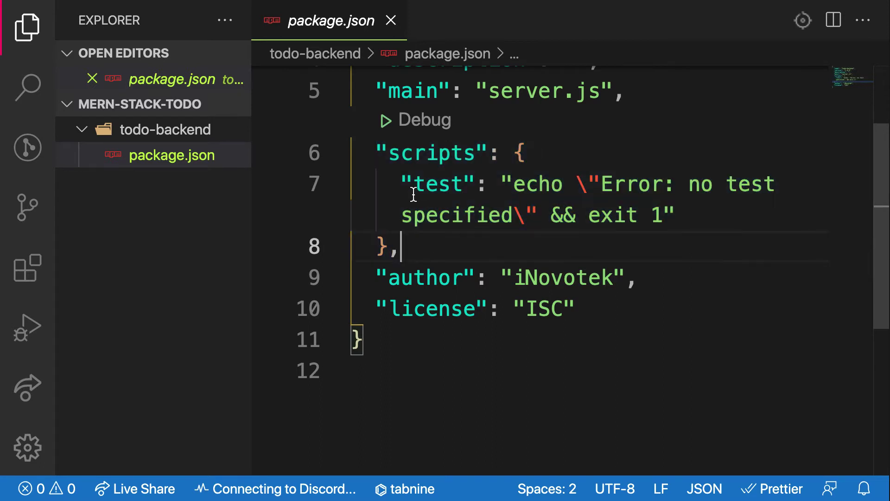
{"action": "left_click_drag", "start_coordinate": [414, 184], "coordinate": [458, 190]}
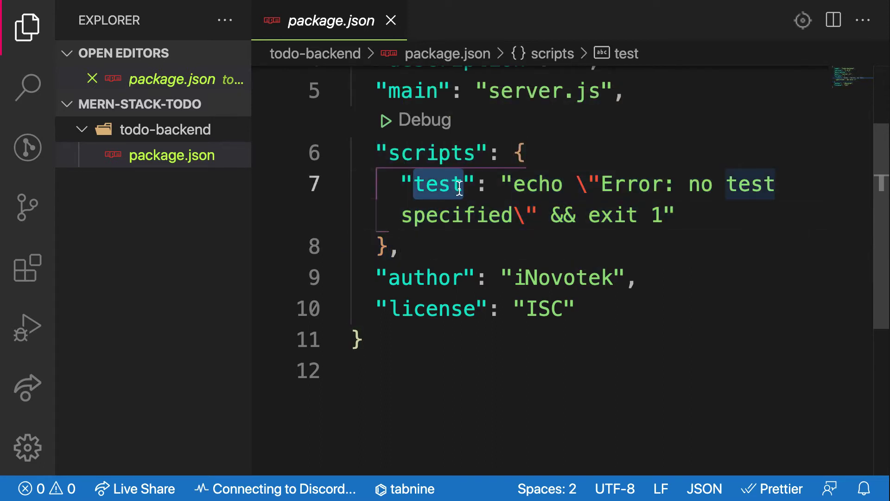
{"action": "left_click", "coordinate": [419, 246]}
{"action": "mouse_move", "coordinate": [172, 156]}
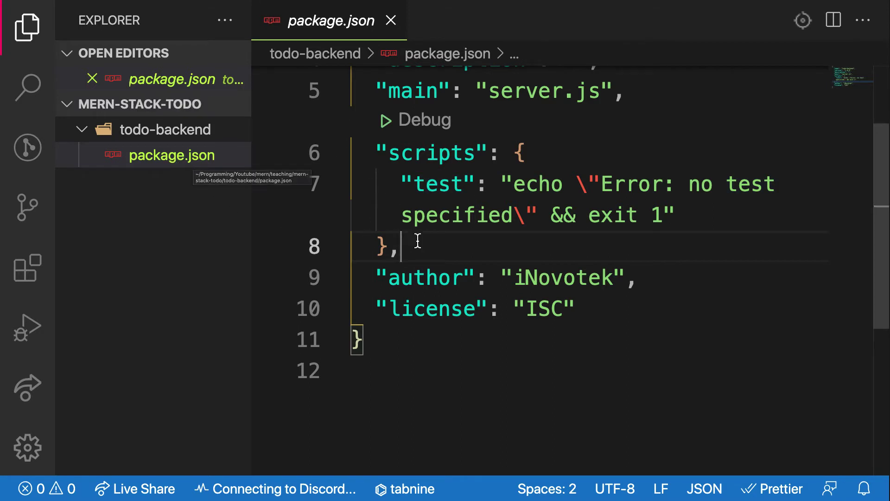
{"action": "scroll", "coordinate": [432, 254], "scroll_direction": "up", "scroll_amount": 3}
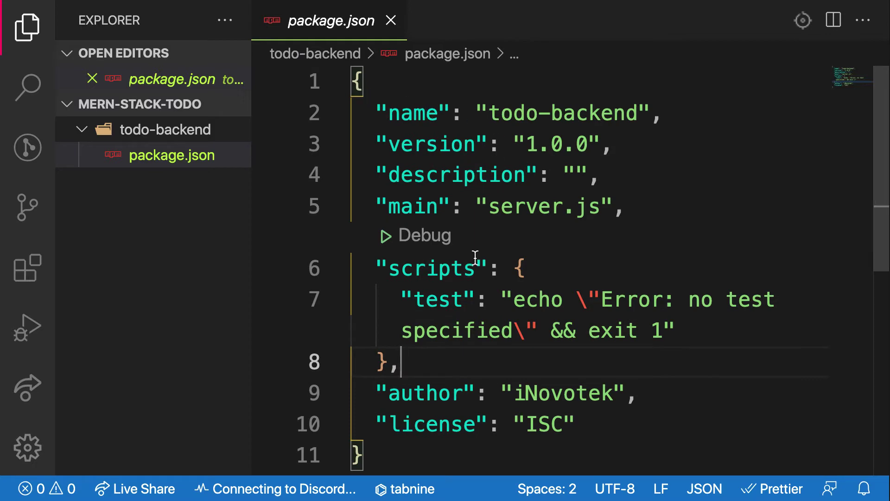
{"action": "scroll", "coordinate": [475, 258], "scroll_direction": "down", "scroll_amount": 4}
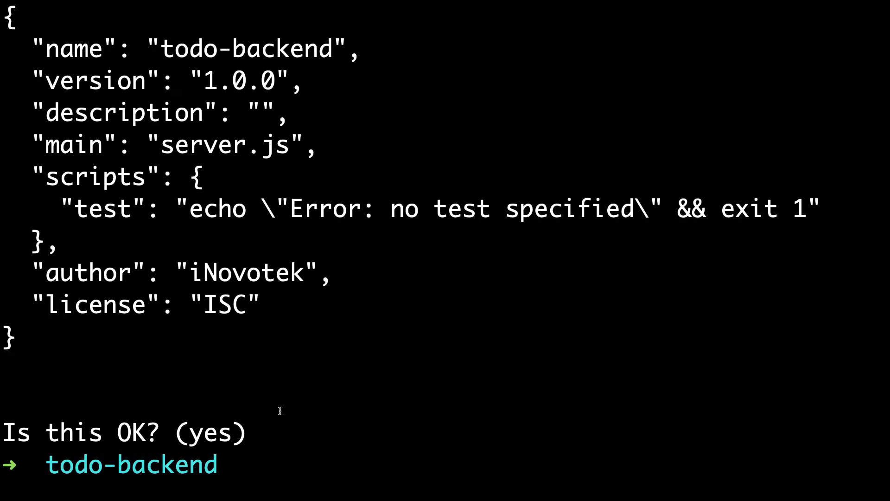
{"action": "type", "text": "clear"}
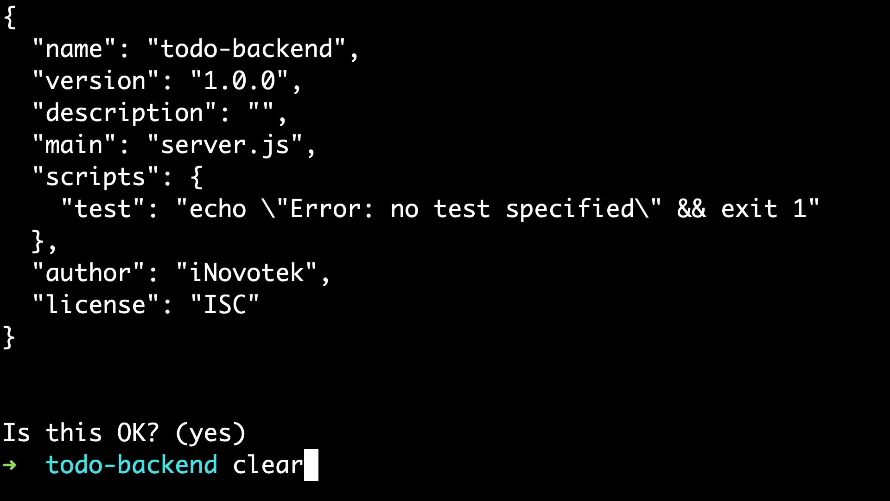
Clear the terminal and run yarn add express mongoose dotenv, fixing a package-name typo.
{"action": "key", "text": "Return"}
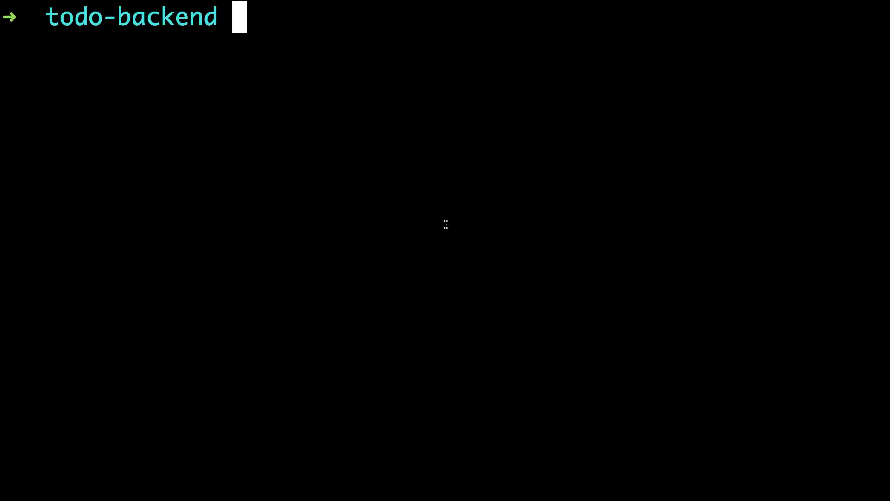
{"action": "type", "text": "y"}
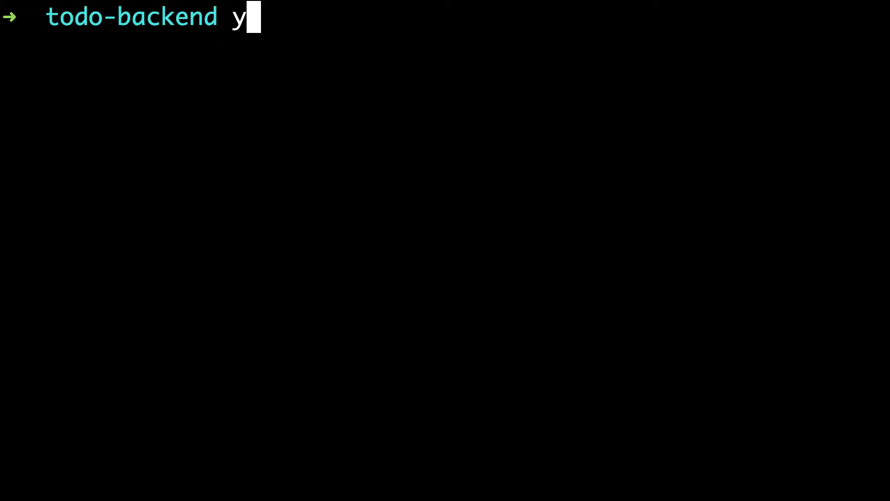
{"action": "type", "text": "arn "}
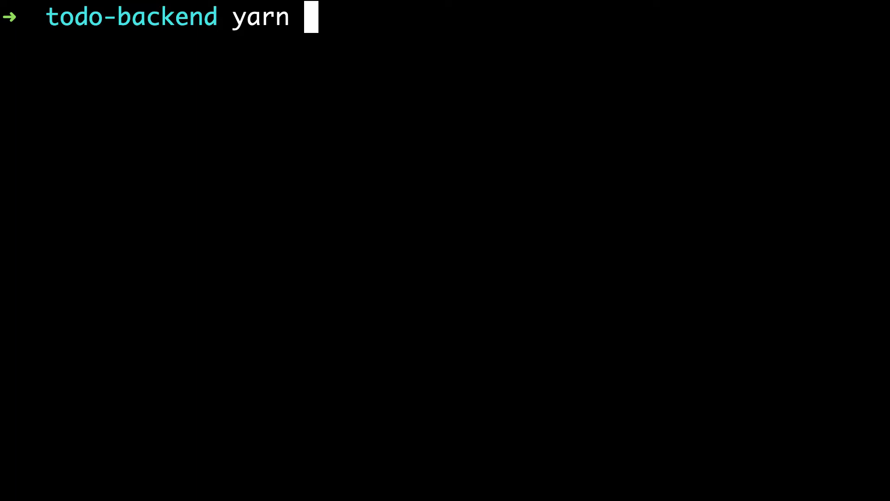
{"action": "type", "text": "ad"}
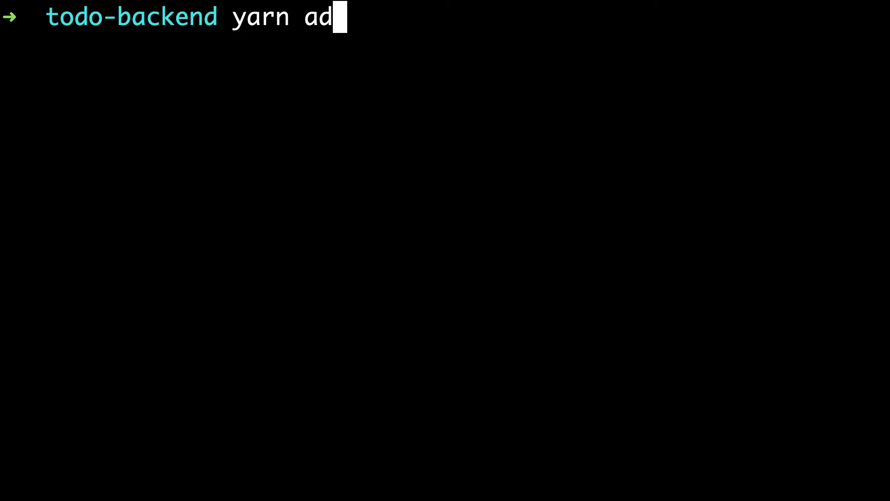
{"action": "type", "text": "d exp"}
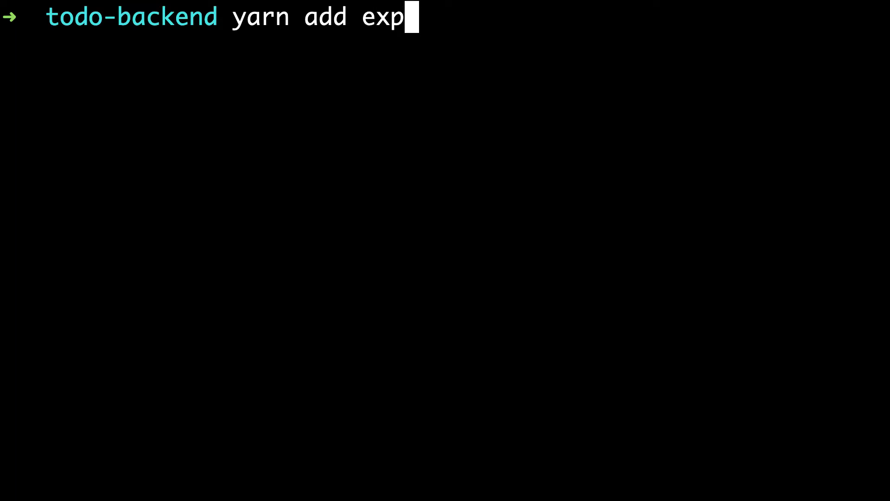
{"action": "type", "text": "ress"}
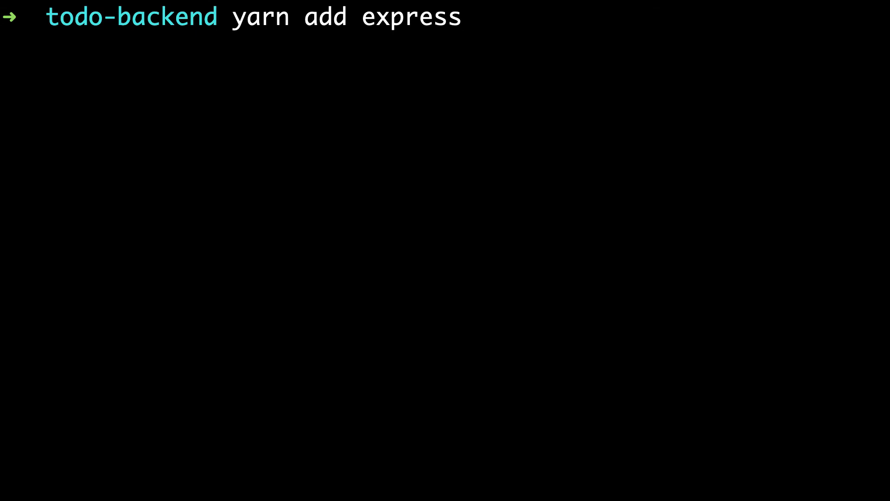
{"action": "type", "text": " momngoo"}
{"action": "key", "text": "BackSpace"}
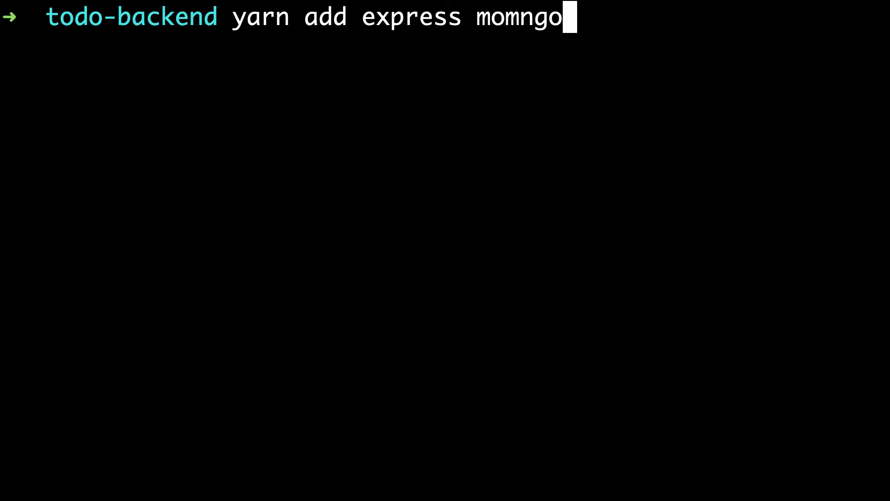
{"action": "key", "text": "BackSpace"}
{"action": "key", "text": "BackSpace"}
{"action": "key", "text": "BackSpace"}
{"action": "key", "text": "BackSpace"}
{"action": "type", "text": "ngo"}
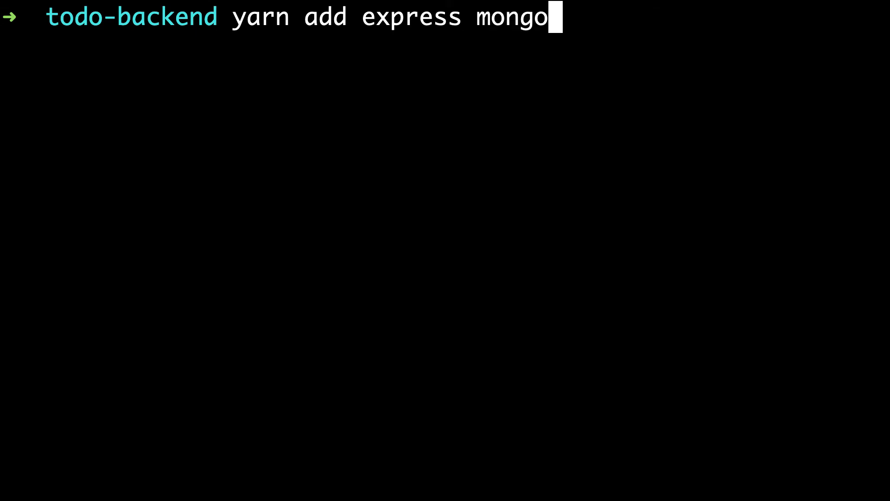
{"action": "type", "text": "ose"}
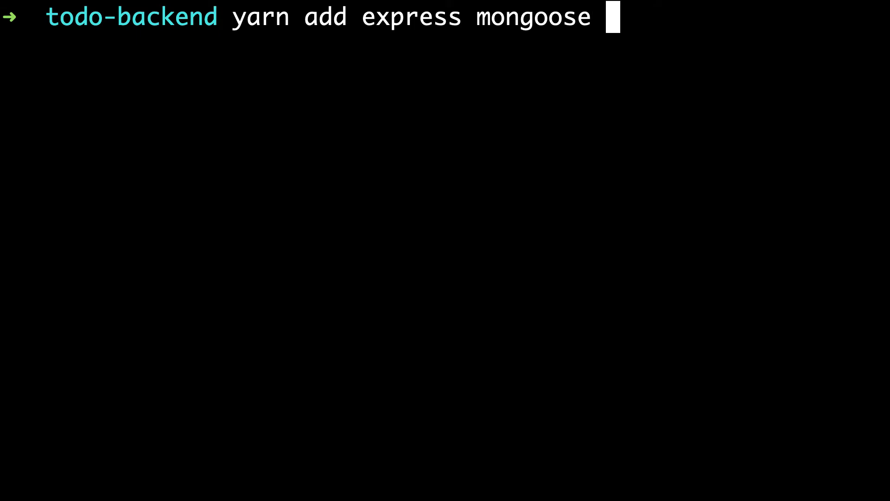
{"action": "type", "text": " dotenv"}
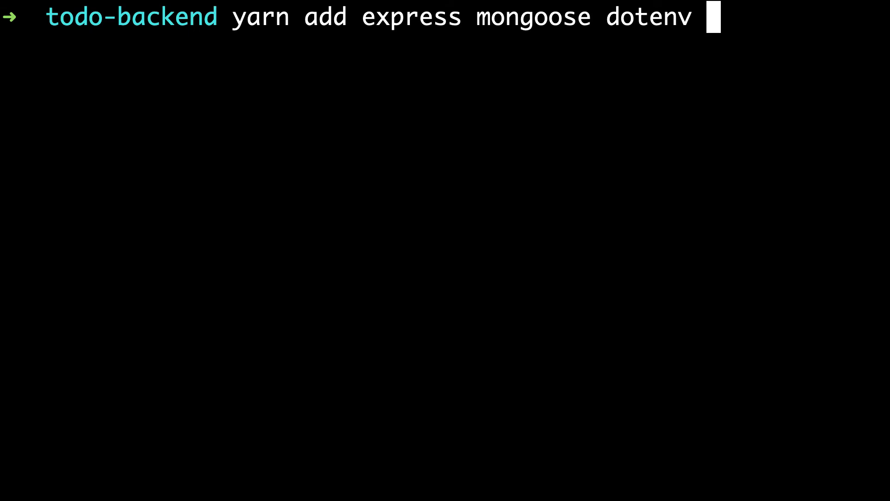
{"action": "key", "text": "Return"}
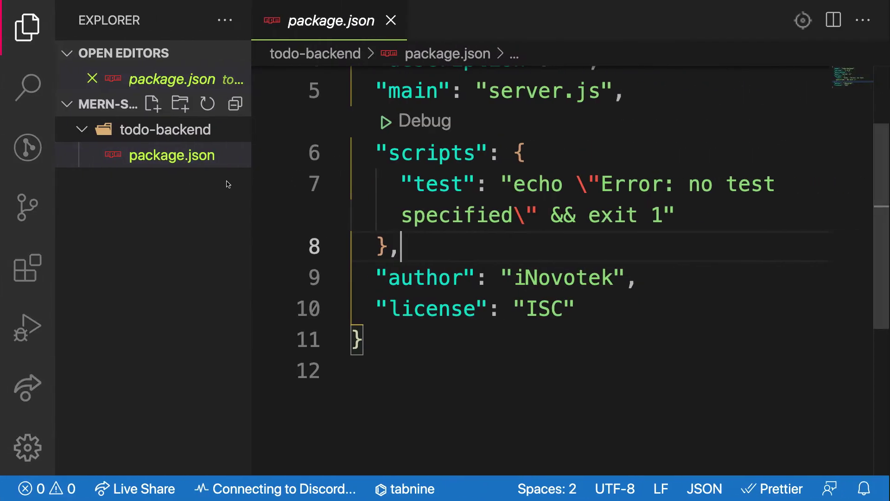
Create a new server.js file in the todo-backend folder.
{"action": "right_click", "coordinate": [130, 133]}
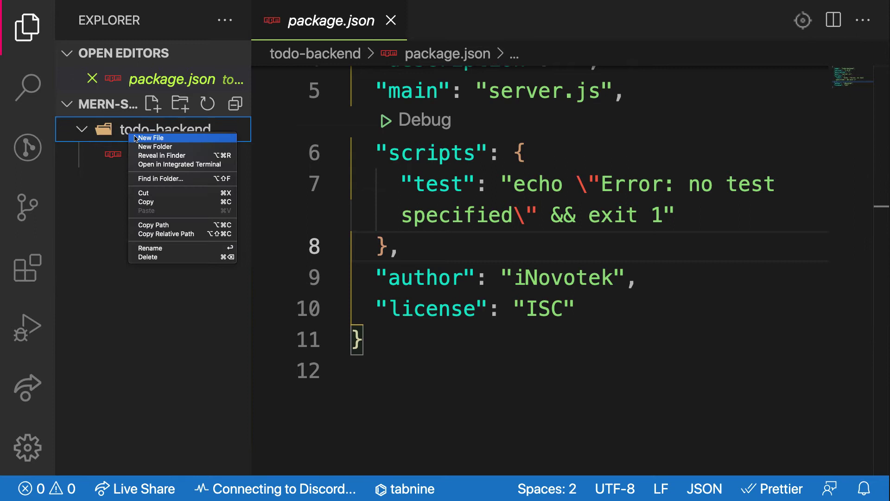
{"action": "left_click", "coordinate": [136, 138]}
{"action": "type", "text": "server."}
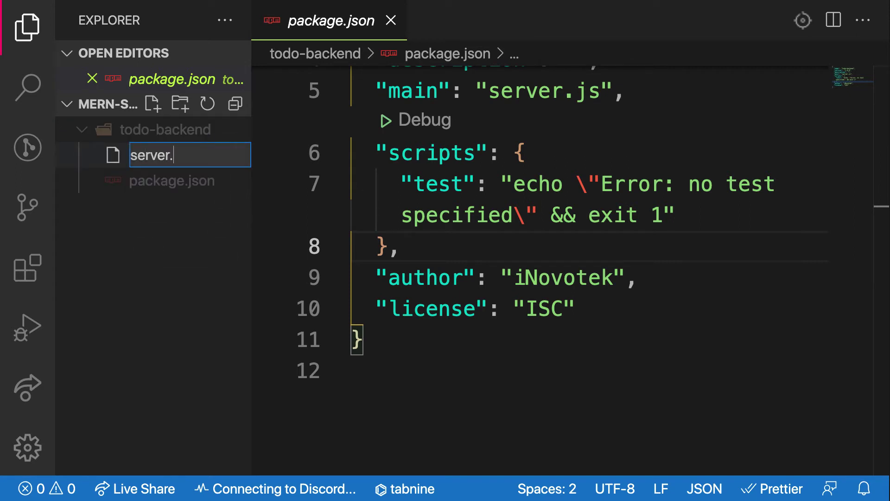
{"action": "type", "text": "js"}
{"action": "key", "text": "Return"}
{"action": "left_click", "coordinate": [128, 211]}
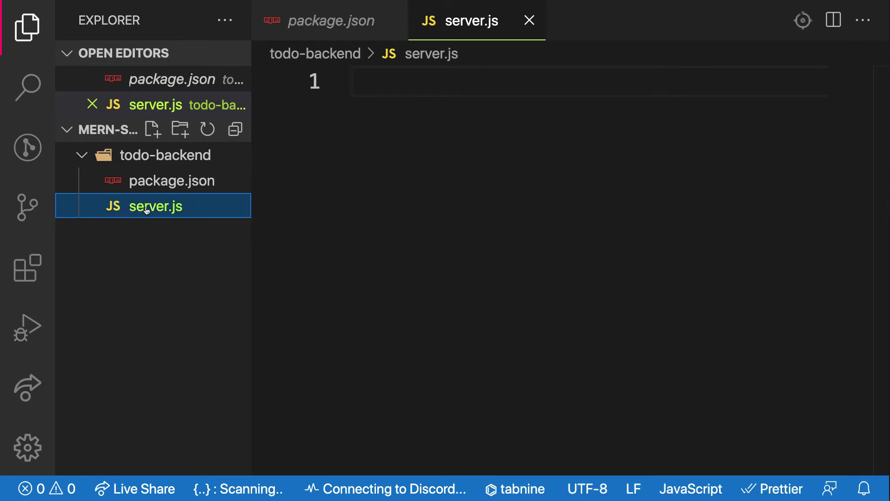
Check that package.json's main entry points to server.js.
{"action": "left_click", "coordinate": [159, 183]}
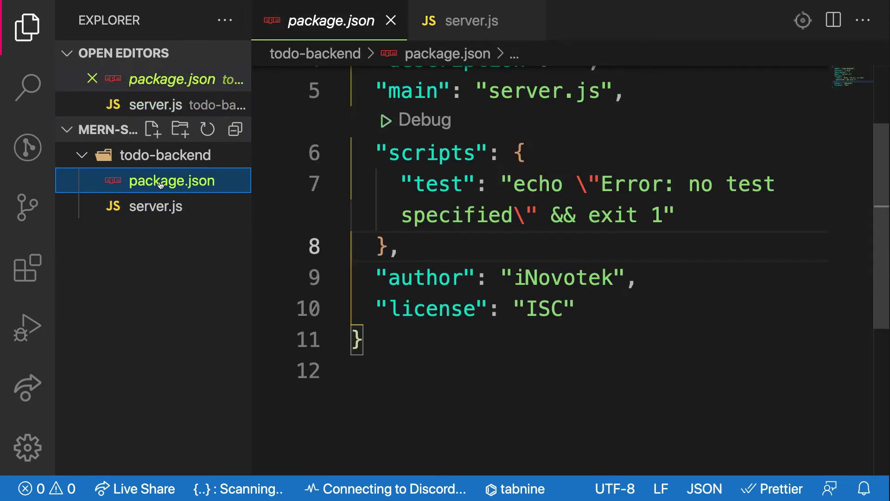
{"action": "scroll", "coordinate": [401, 209], "scroll_direction": "up", "scroll_amount": 2}
{"action": "left_click", "coordinate": [615, 208]}
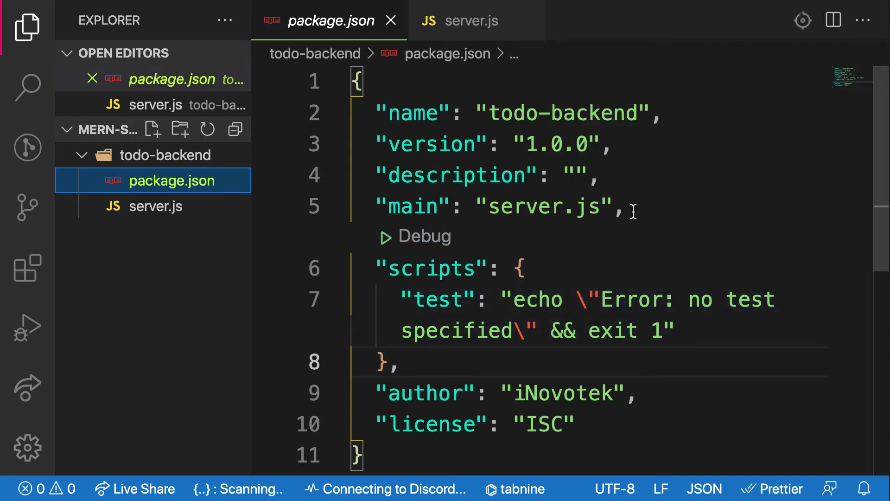
{"action": "left_click_drag", "start_coordinate": [615, 209], "coordinate": [379, 203]}
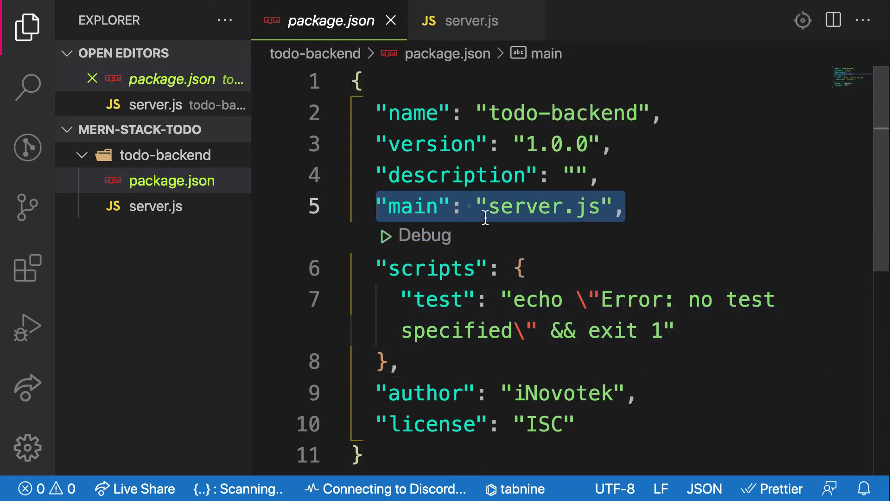
{"action": "left_click", "coordinate": [515, 241]}
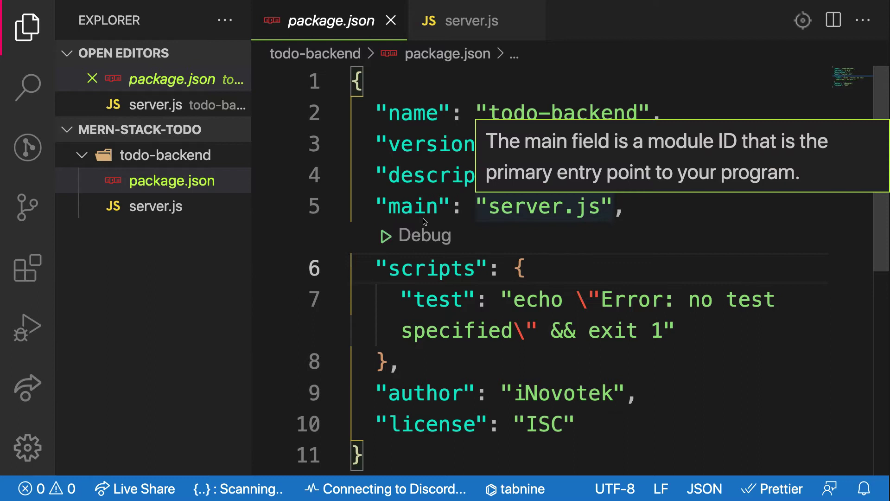
Write console.log('App'); in server.js, save it, and clear the terminal.
{"action": "left_click", "coordinate": [177, 210]}
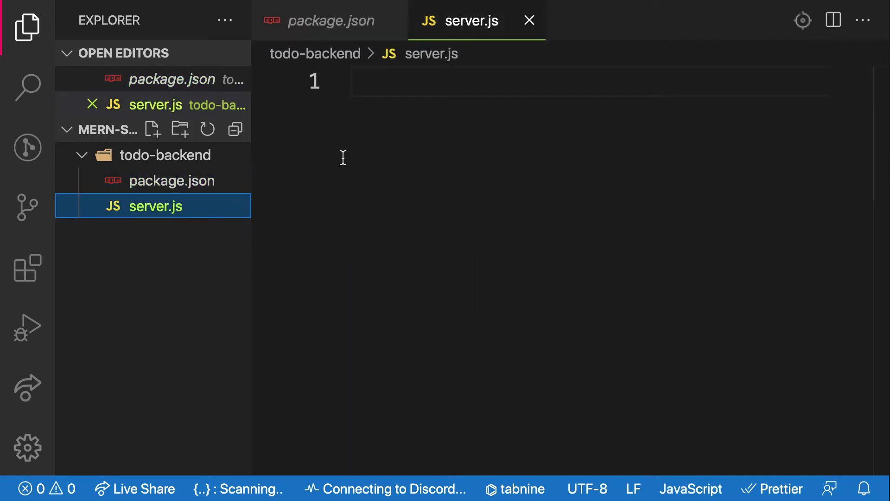
{"action": "left_click", "coordinate": [384, 119]}
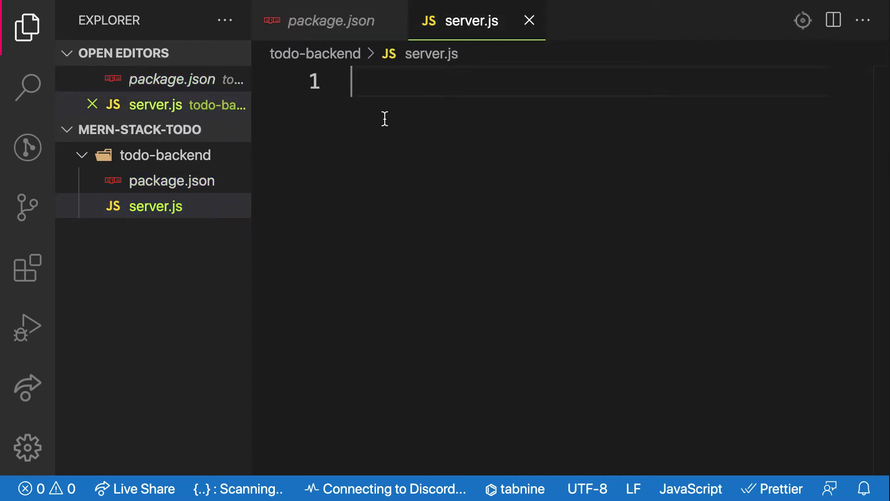
{"action": "type", "text": "console"}
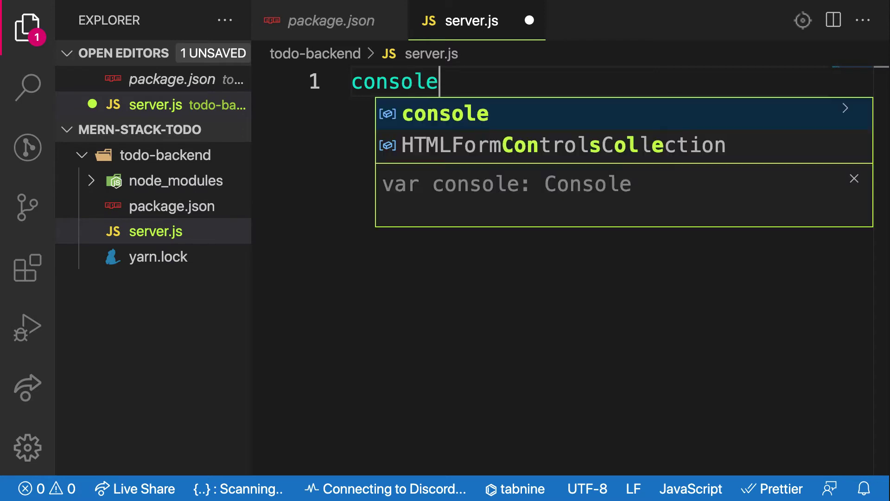
{"action": "key", "text": "Escape"}
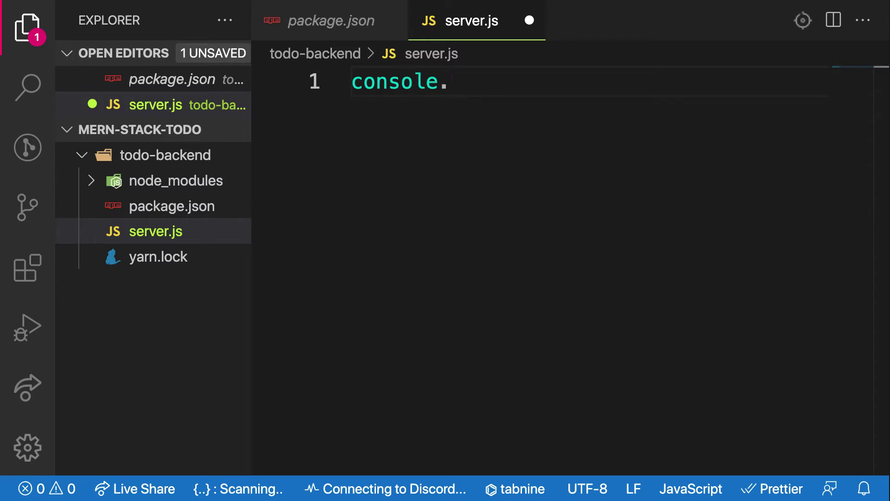
{"action": "key", "text": "Return"}
{"action": "type", "text": "('"}
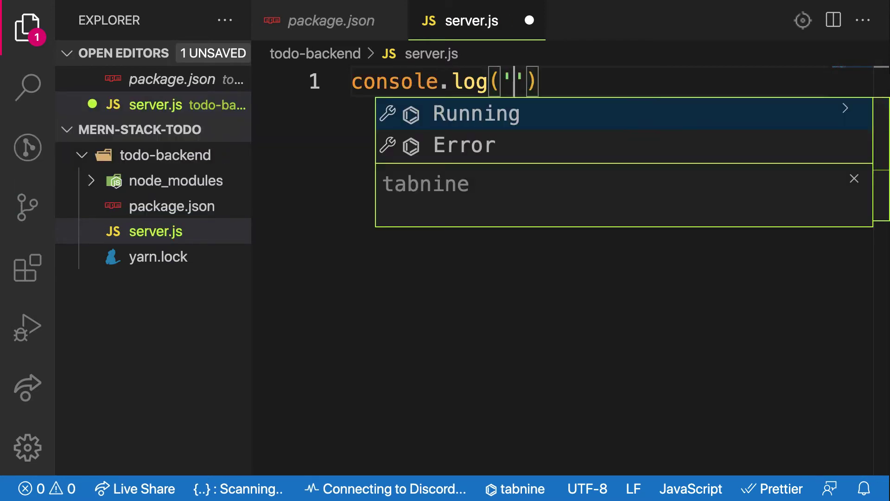
{"action": "type", "text": "a"}
{"action": "key", "text": "BackSpace"}
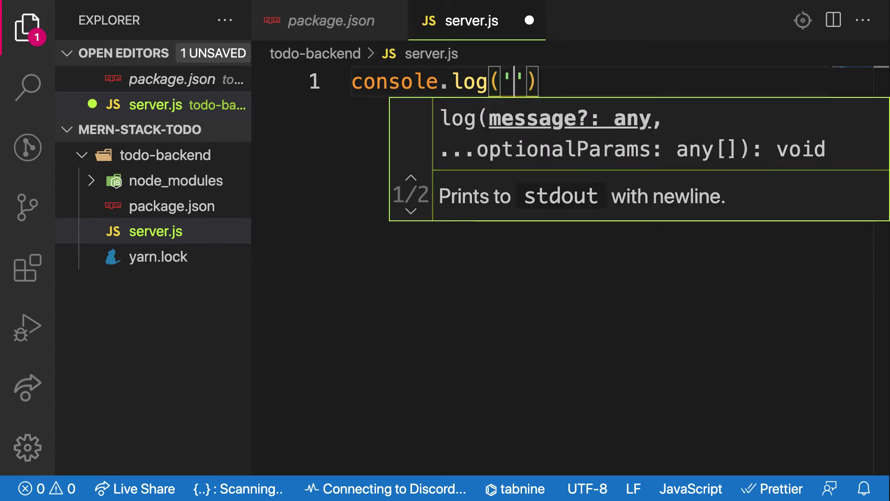
{"action": "type", "text": "App"}
{"action": "key", "text": "ctrl+s"}
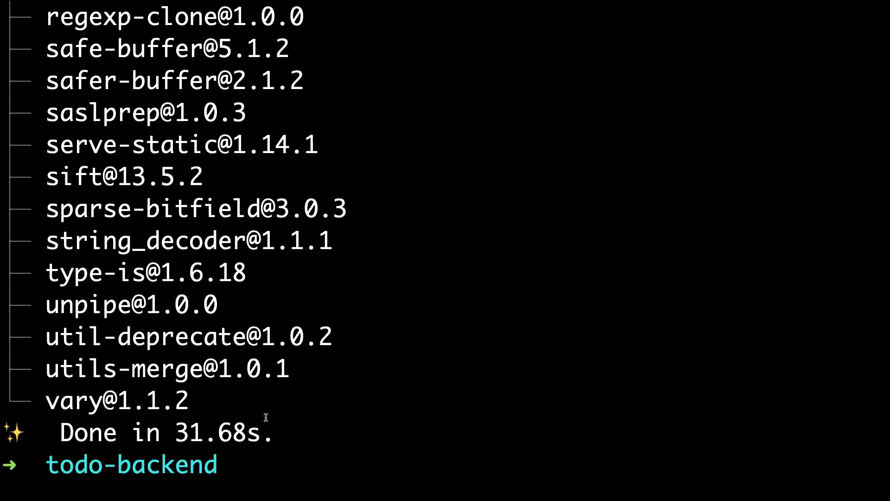
{"action": "type", "text": "clear"}
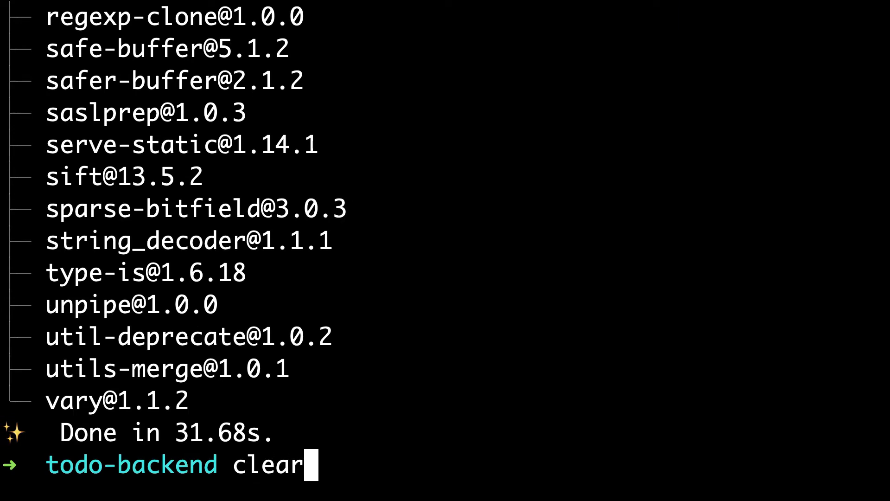
{"action": "key", "text": "Return"}
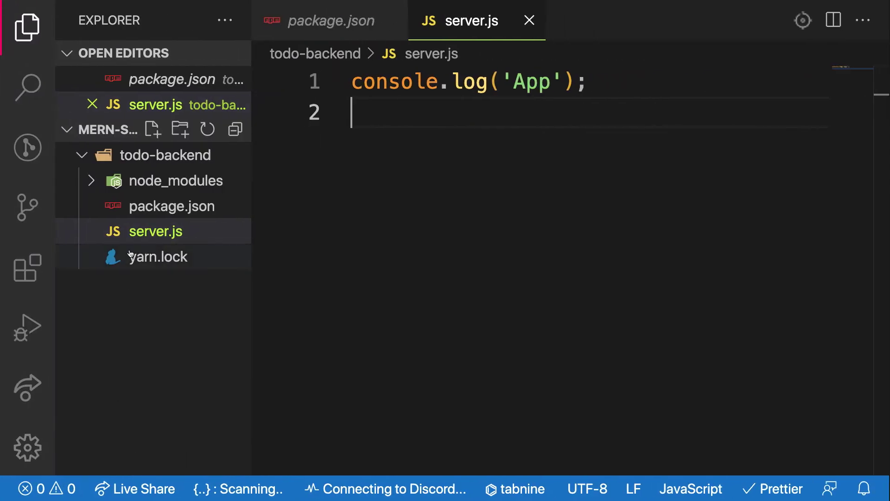
Open package.json, hide the sidebar, and highlight the dotenv, express and mongoose dependencies.
{"action": "left_click", "coordinate": [151, 208]}
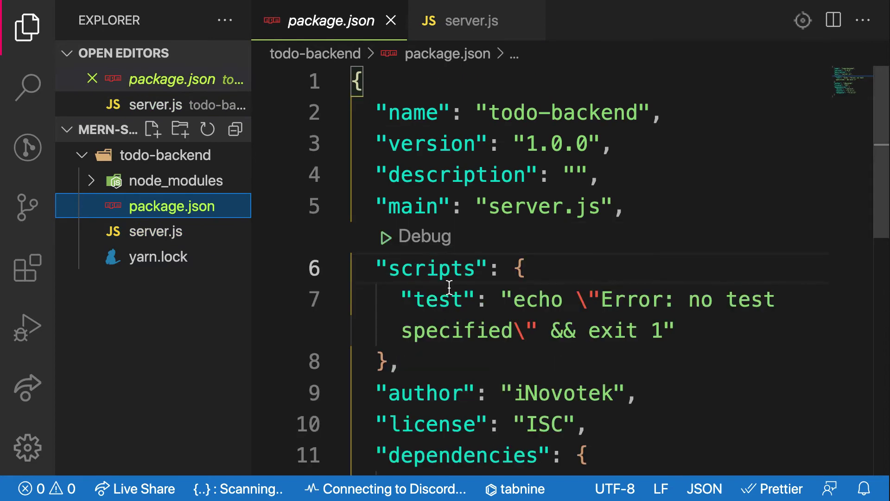
{"action": "left_click", "coordinate": [28, 28]}
{"action": "scroll", "coordinate": [317, 309], "scroll_direction": "down", "scroll_amount": 2}
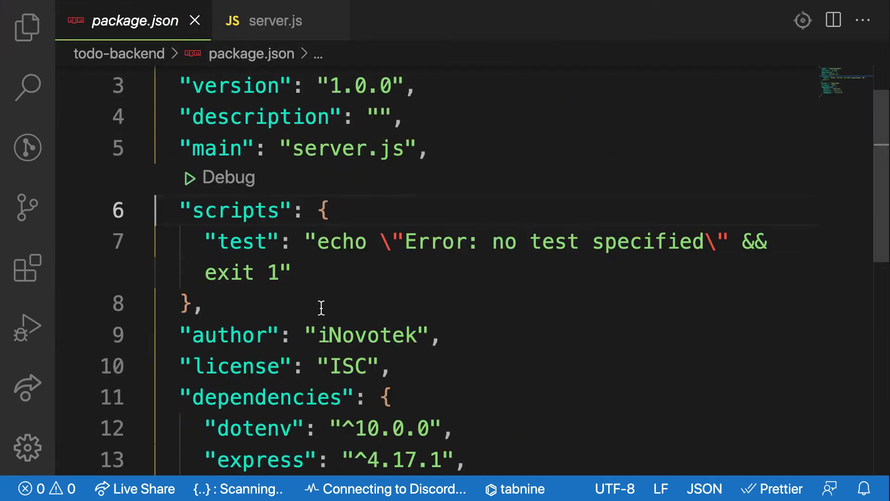
{"action": "scroll", "coordinate": [437, 355], "scroll_direction": "down", "scroll_amount": 3}
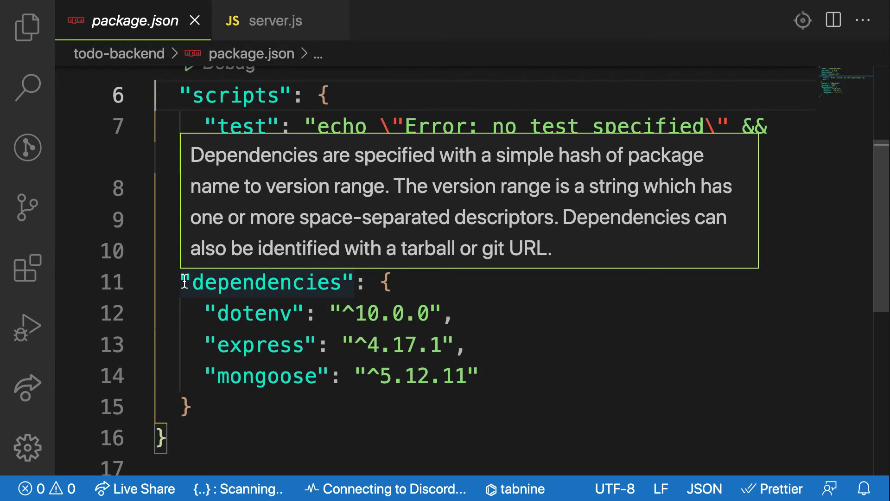
{"action": "left_click_drag", "start_coordinate": [182, 286], "coordinate": [476, 375]}
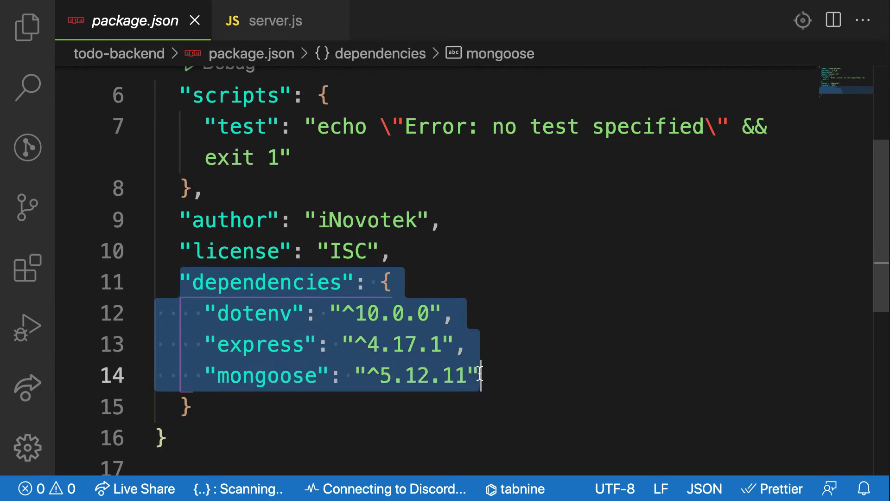
{"action": "left_click", "coordinate": [508, 309]}
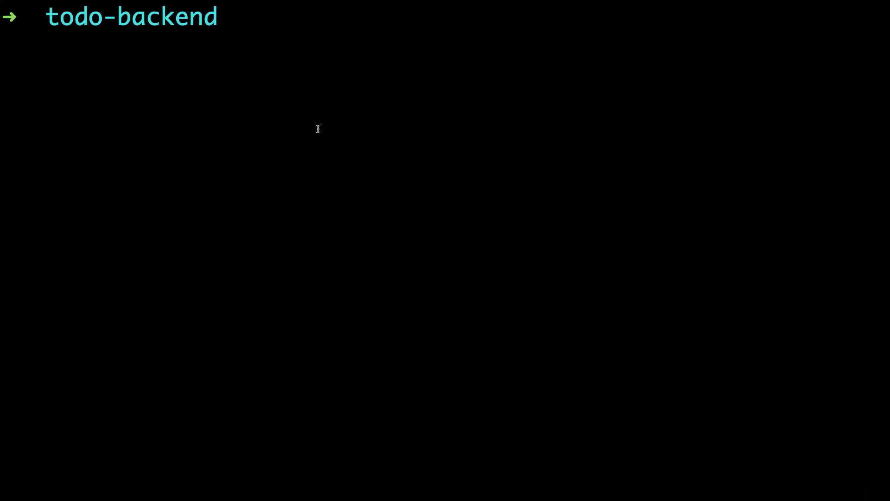
{"action": "type", "text": "yarn "}
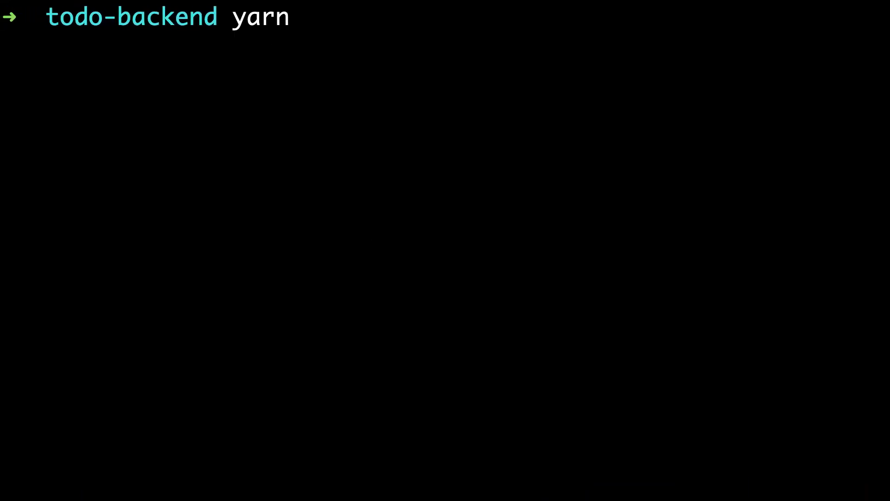
{"action": "type", "text": "add "}
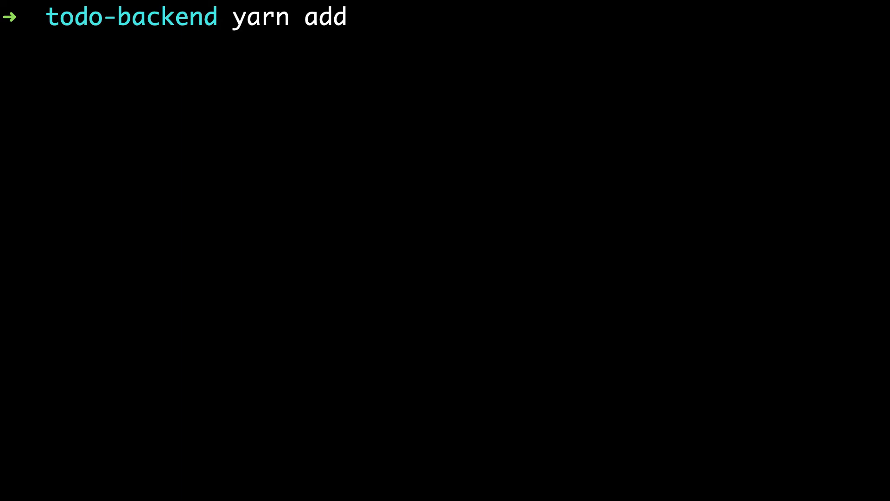
{"action": "type", "text": "nod"}
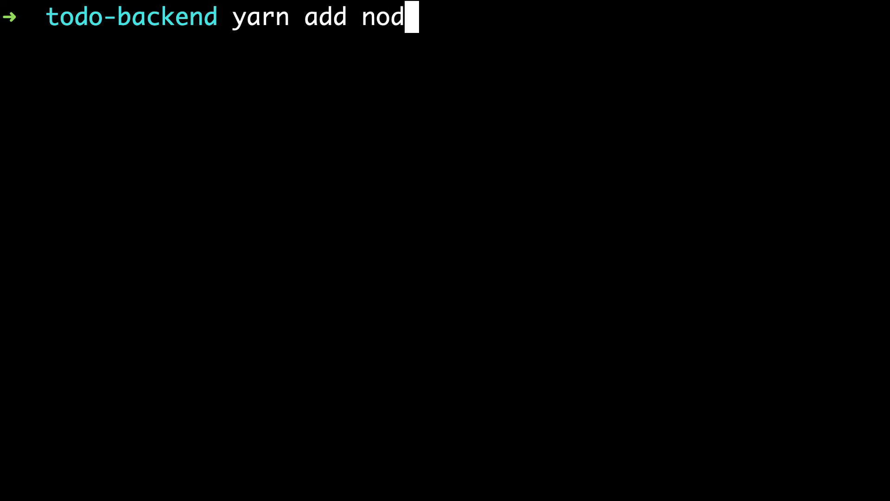
{"action": "type", "text": "emon "}
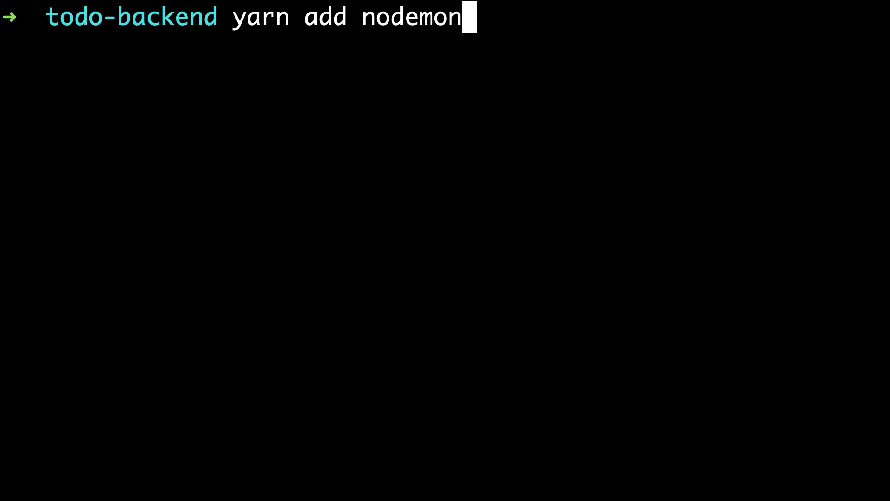
{"action": "type", "text": "-"}
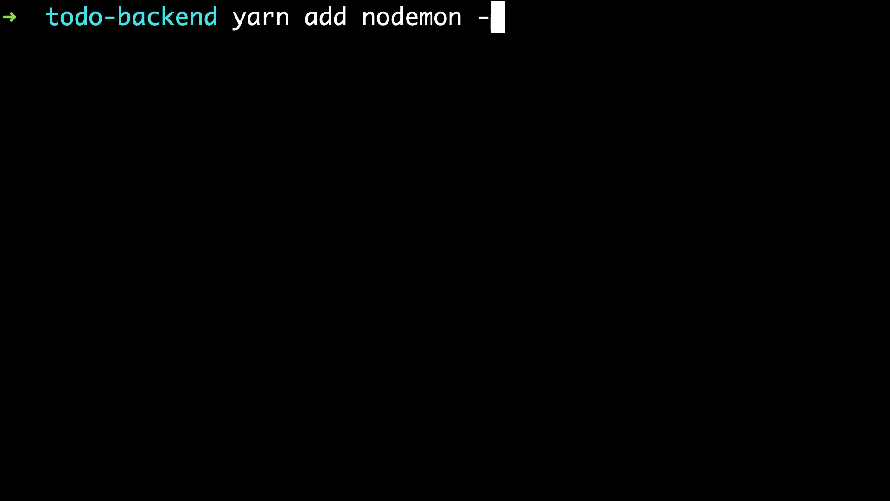
{"action": "type", "text": "de"}
{"action": "type", "text": "v"}
Install nodemon as a dev dependency, correcting the -dev flag to --dev.
{"action": "key", "text": "Return"}
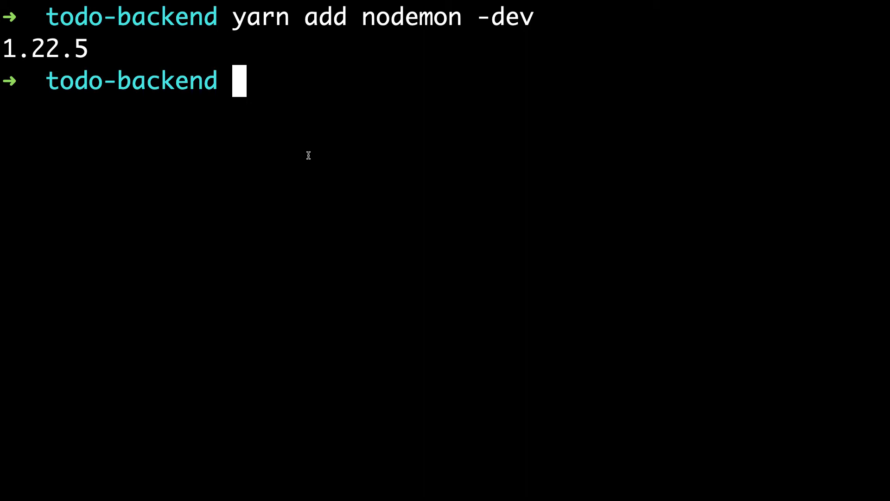
{"action": "key", "text": "Up"}
{"action": "key", "text": "Left"}
{"action": "key", "text": "Left"}
{"action": "key", "text": "Left"}
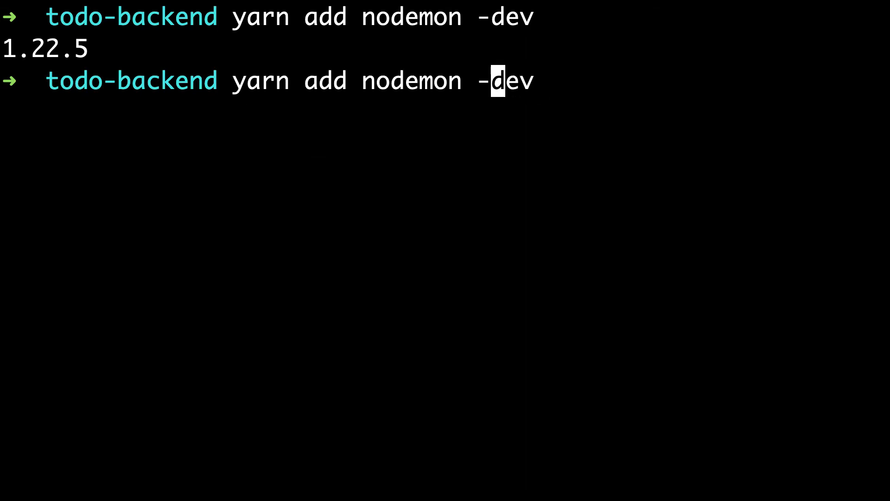
{"action": "type", "text": "-"}
{"action": "key", "text": "Return"}
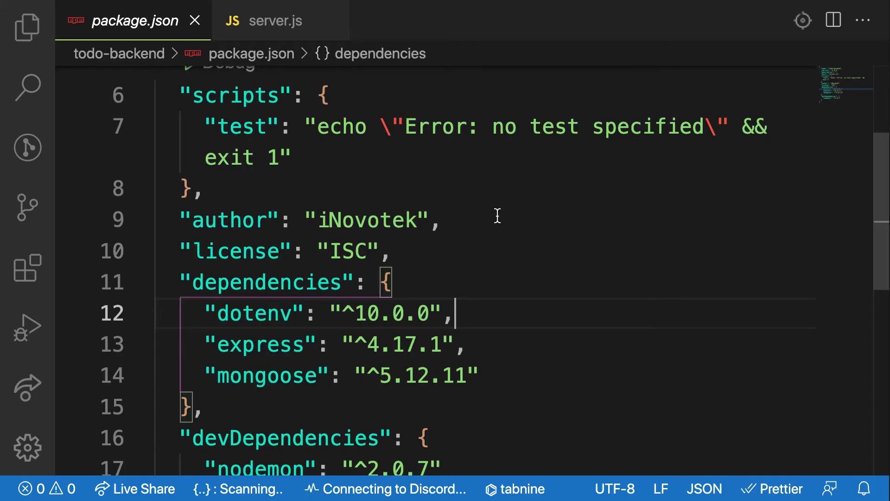
Replace the test script with "start": "node server.js" and save package.json.
{"action": "left_click", "coordinate": [496, 215]}
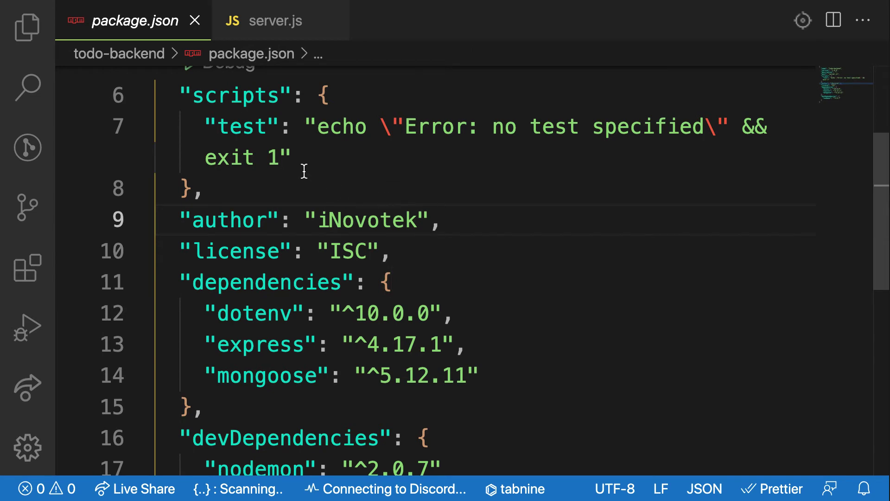
{"action": "scroll", "coordinate": [304, 171], "scroll_direction": "up", "scroll_amount": 2}
{"action": "double_click", "coordinate": [244, 182]}
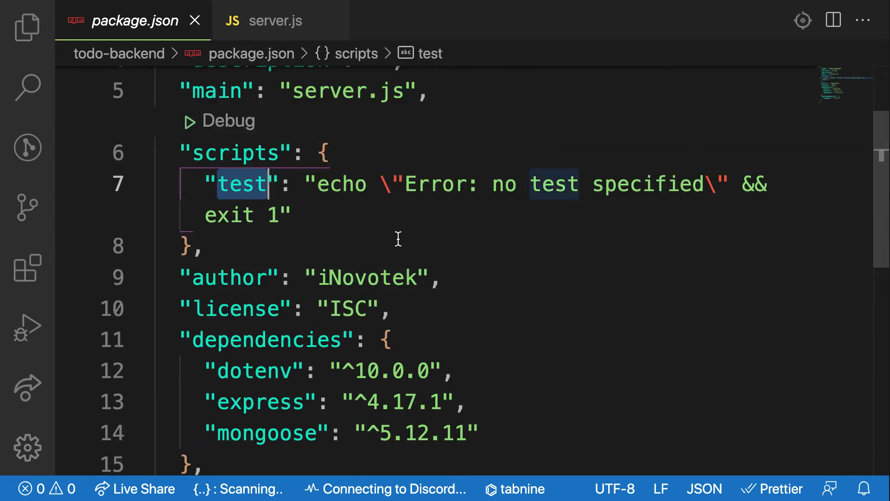
{"action": "type", "text": "start"}
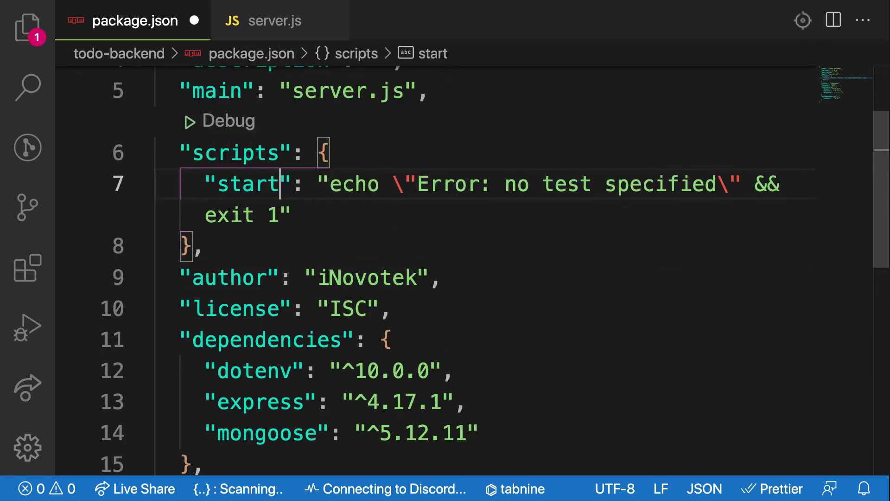
{"action": "mouse_move", "coordinate": [250, 184]}
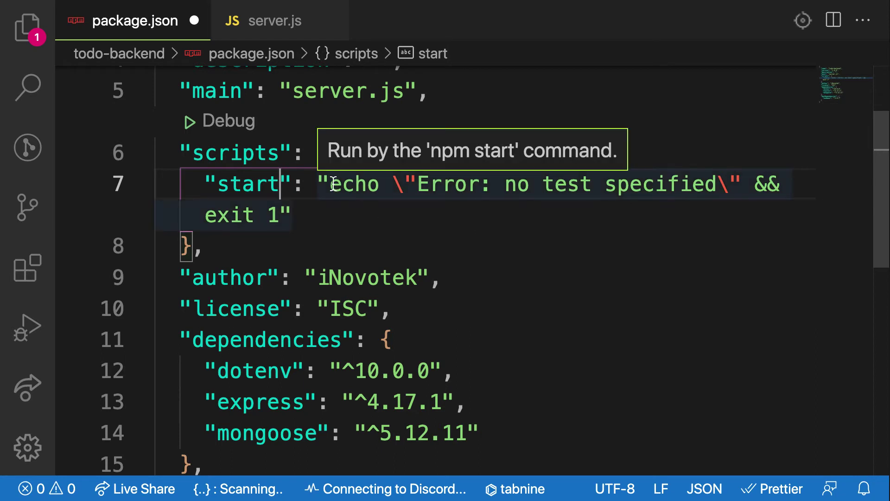
{"action": "left_click_drag", "start_coordinate": [331, 183], "coordinate": [281, 215]}
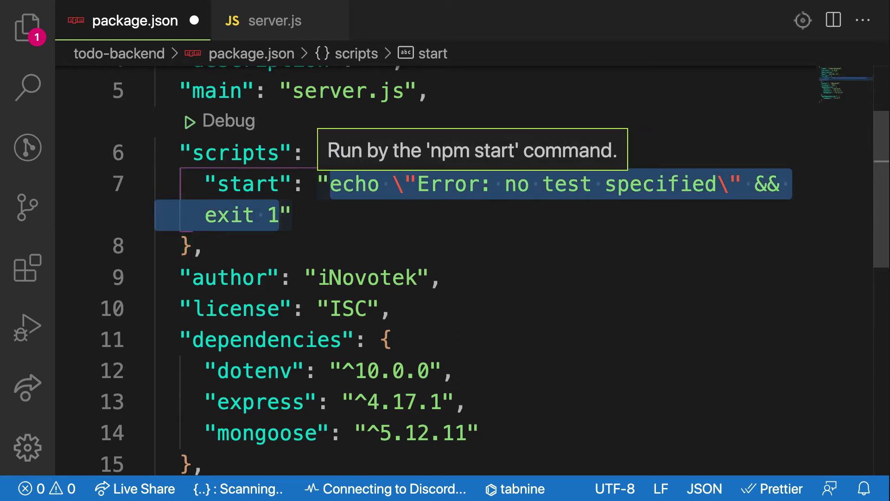
{"action": "type", "text": "node"}
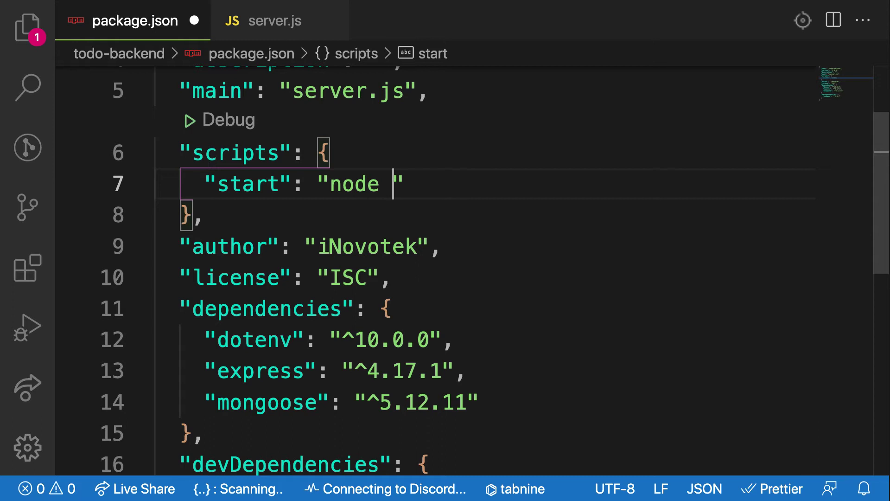
{"action": "type", "text": " server"}
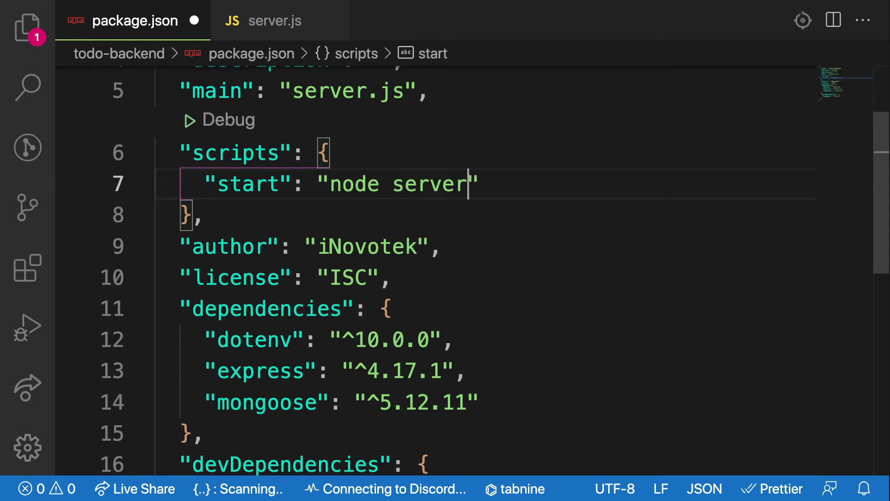
{"action": "type", "text": ".js"}
{"action": "key", "text": "ctrl+s"}
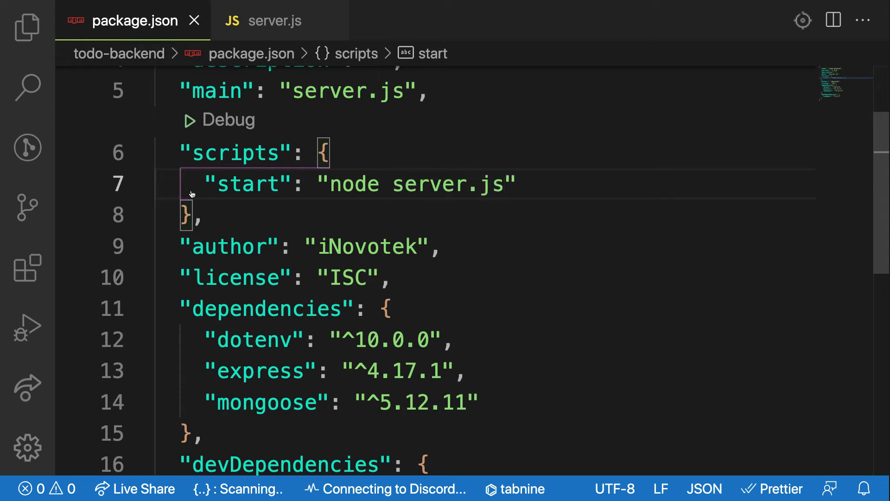
Review the start script's name and its server.js value on line 7.
{"action": "left_click_drag", "start_coordinate": [201, 182], "coordinate": [311, 191]}
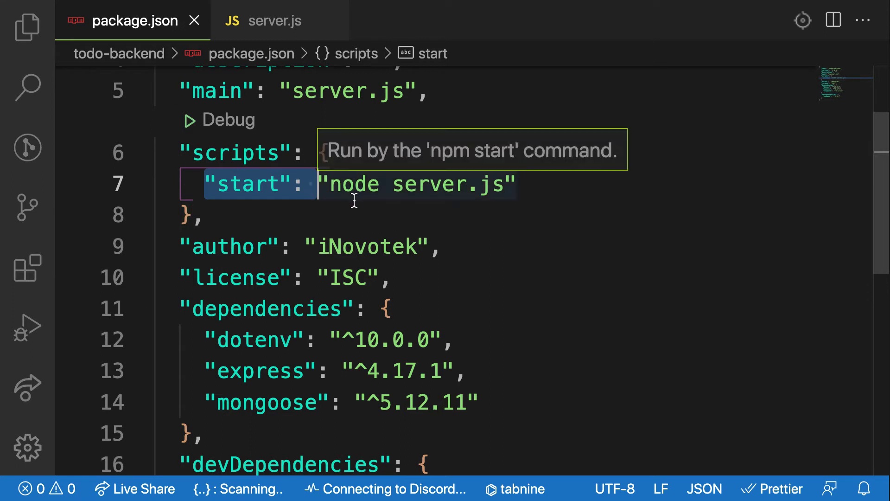
{"action": "left_click", "coordinate": [279, 216]}
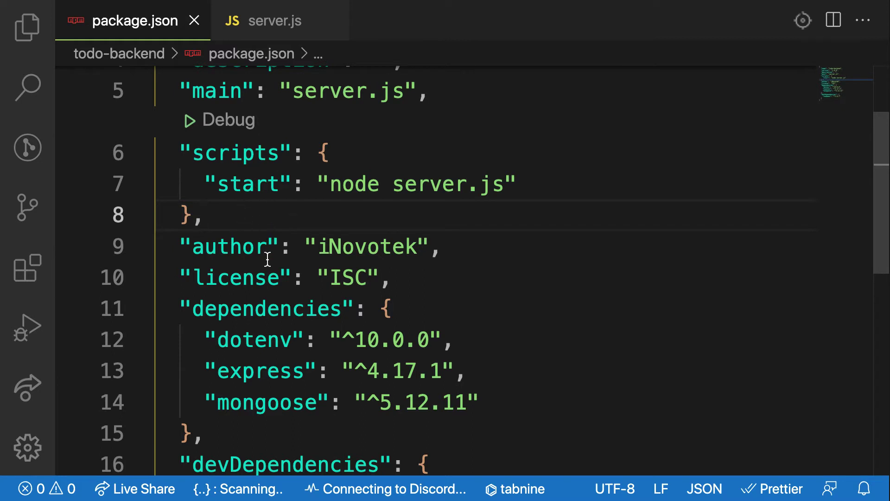
{"action": "mouse_move", "coordinate": [203, 182]}
{"action": "left_mouse_down"}
{"action": "mouse_move", "coordinate": [364, 194]}
{"action": "mouse_move", "coordinate": [504, 180]}
{"action": "left_mouse_up"}
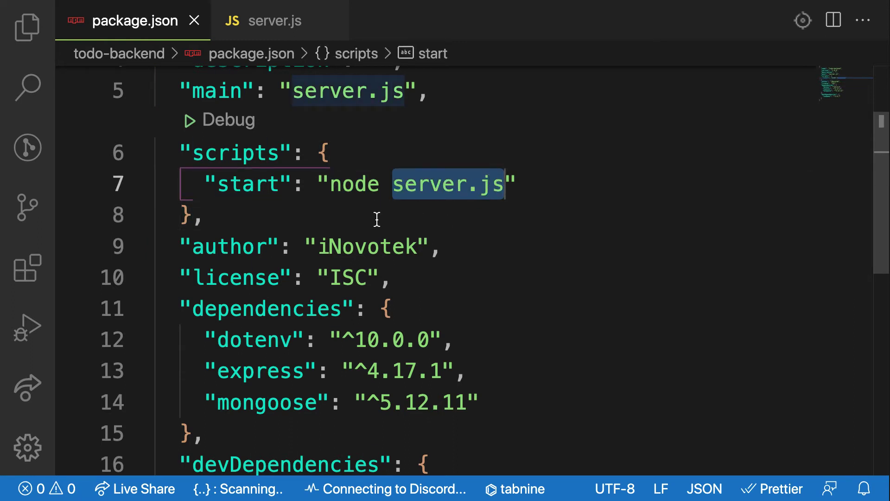
{"action": "left_click", "coordinate": [362, 219]}
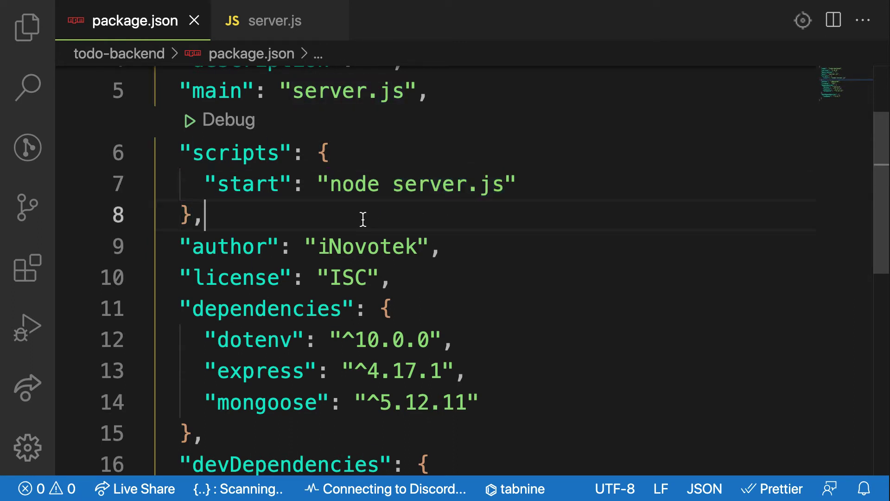
Add "server": "nodemon server.js" below start using the Tabnine completion, and save.
{"action": "left_click", "coordinate": [529, 194]}
{"action": "type", "text": ","}
{"action": "key", "text": "Return"}
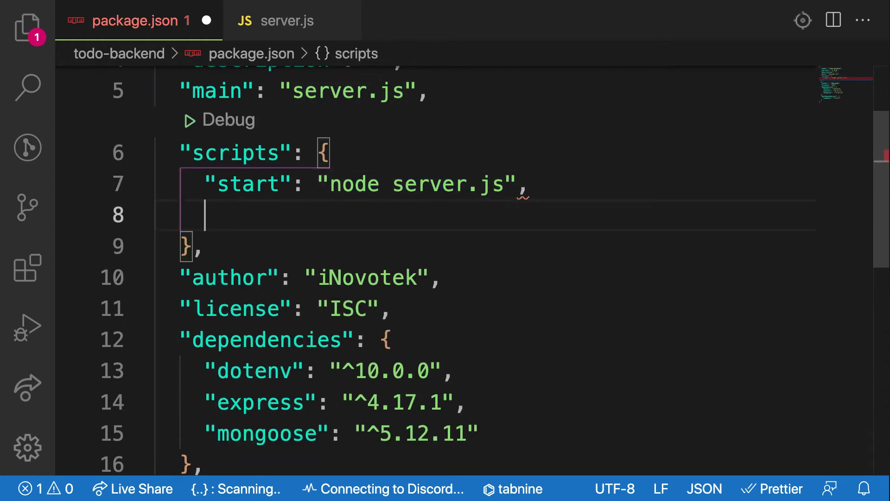
{"action": "type", "text": "\"ser"}
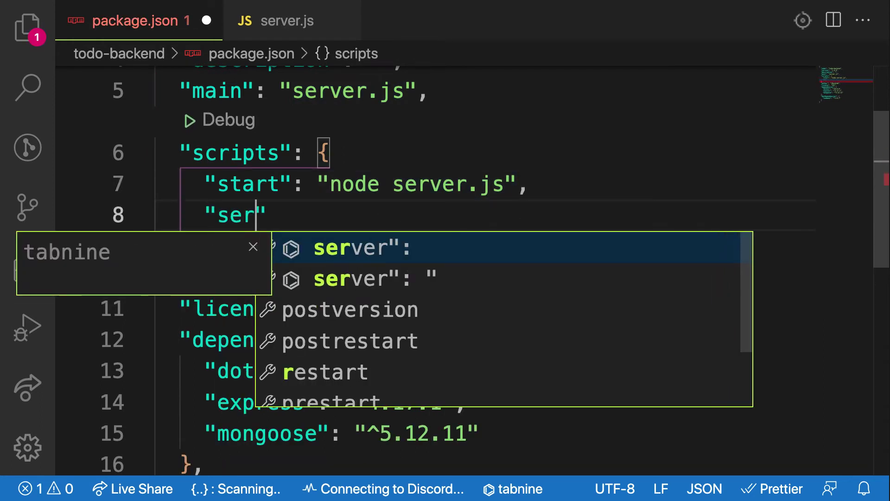
{"action": "key", "text": "BackSpace"}
{"action": "key", "text": "BackSpace"}
{"action": "key", "text": "BackSpace"}
{"action": "type", "text": "dev"}
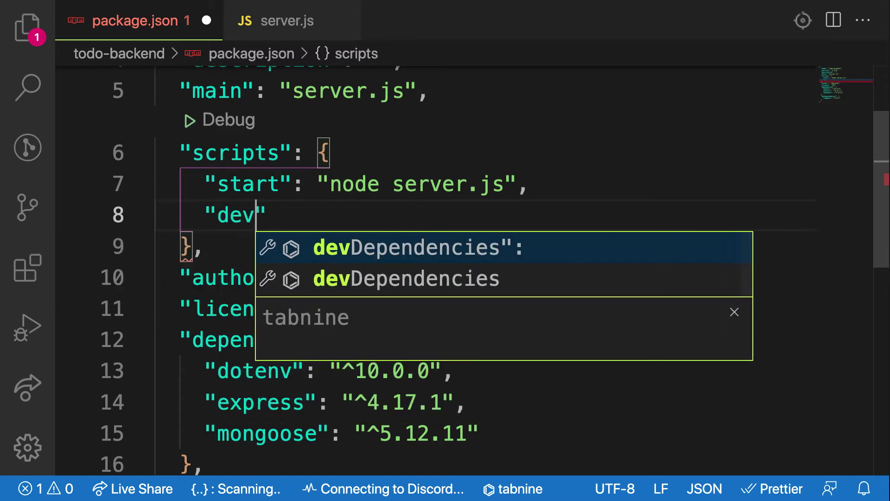
{"action": "key", "text": "BackSpace"}
{"action": "key", "text": "BackSpace"}
{"action": "key", "text": "BackSpace"}
{"action": "type", "text": "server"}
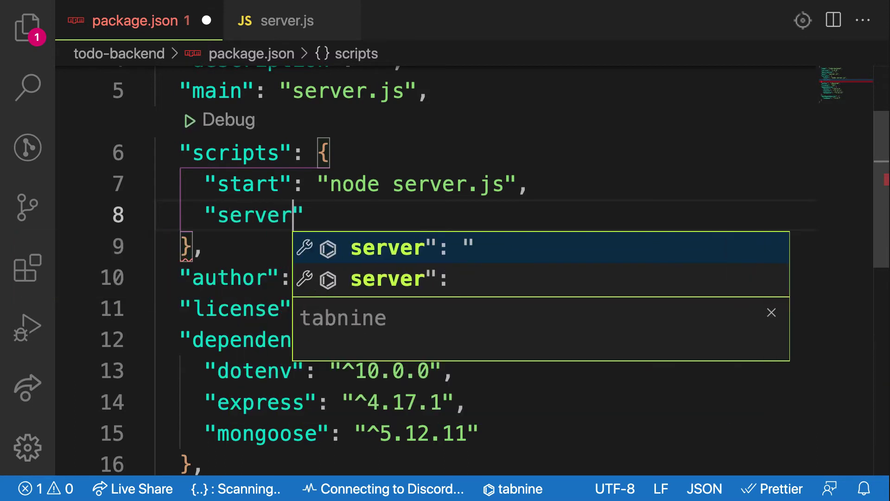
{"action": "key", "text": "Right"}
{"action": "type", "text": ":\""}
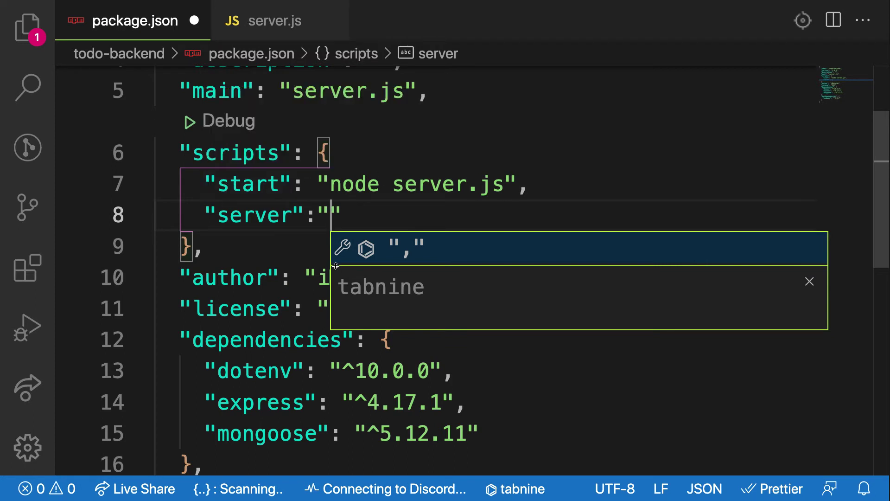
{"action": "type", "text": "node"}
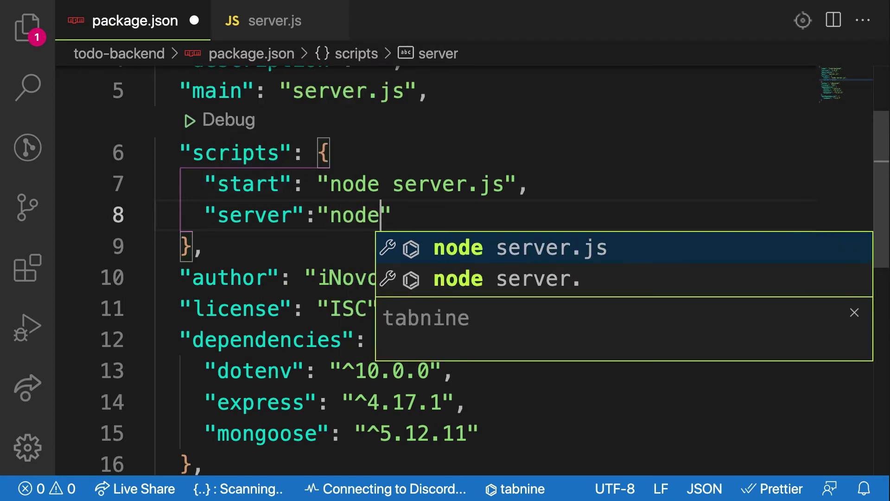
{"action": "type", "text": "mon"}
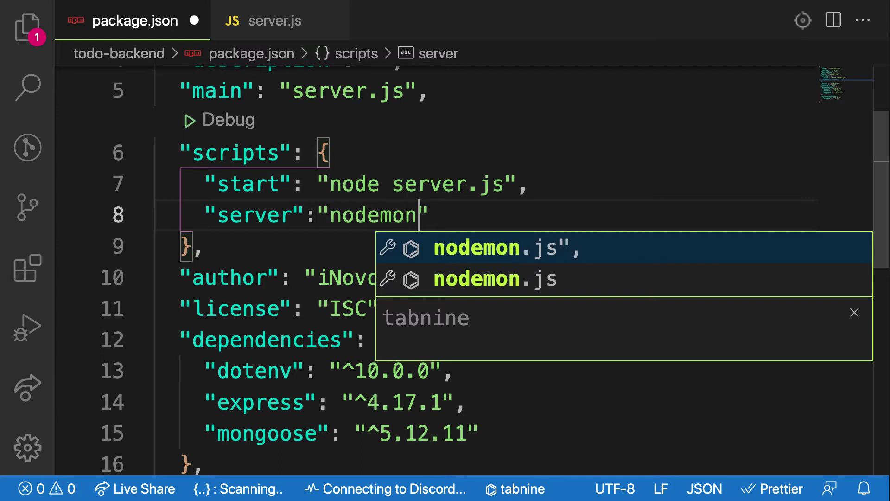
{"action": "key", "text": "Down"}
{"action": "key", "text": "Return"}
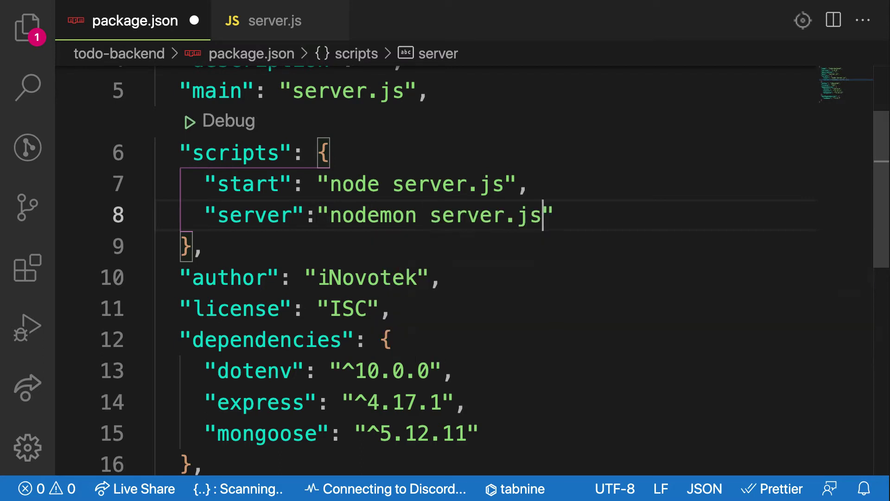
{"action": "key", "text": "ctrl+s"}
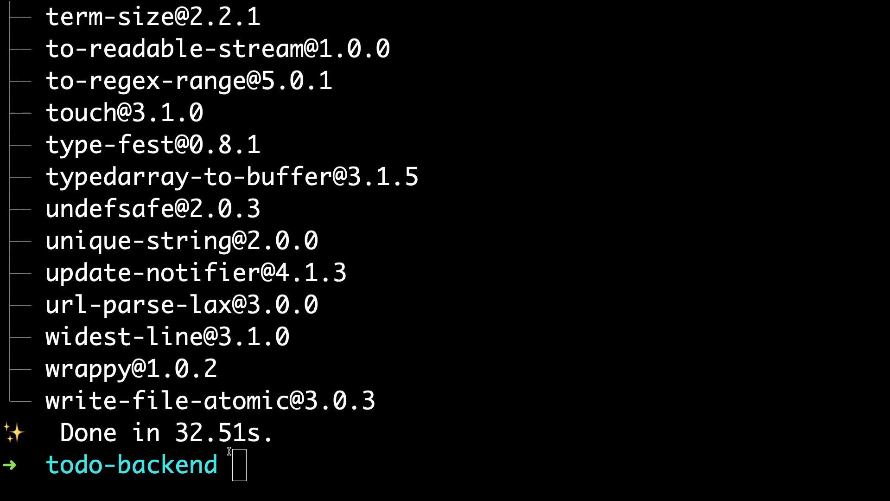
Clear the terminal and run yarn start, correcting the mistyped commands.
{"action": "left_click", "coordinate": [283, 463]}
{"action": "type", "text": "clea"}
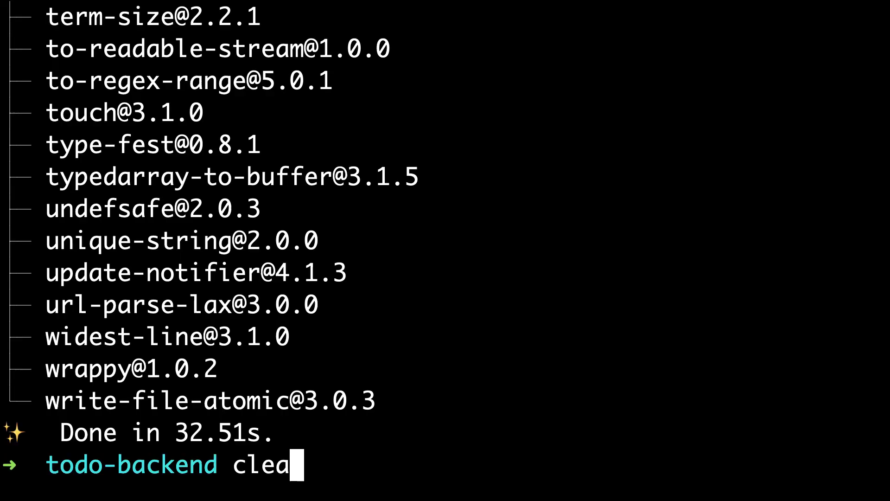
{"action": "type", "text": "r"}
{"action": "key", "text": "Return"}
{"action": "type", "text": "yarn"}
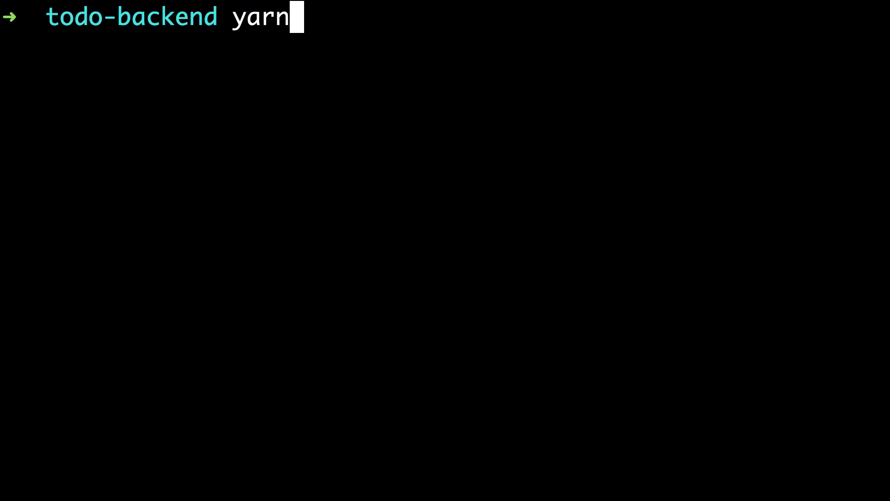
{"action": "key", "text": "BackSpace"}
{"action": "key", "text": "BackSpace"}
{"action": "key", "text": "BackSpace"}
{"action": "key", "text": "BackSpace"}
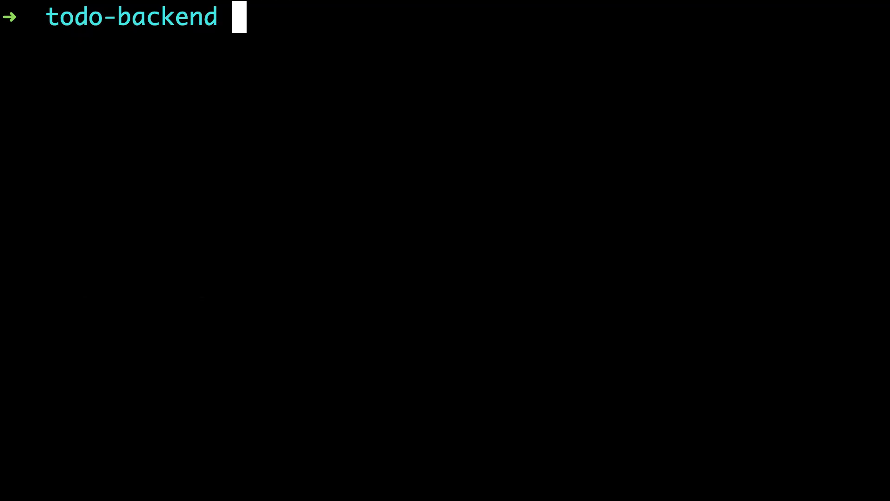
{"action": "type", "text": "npm str"}
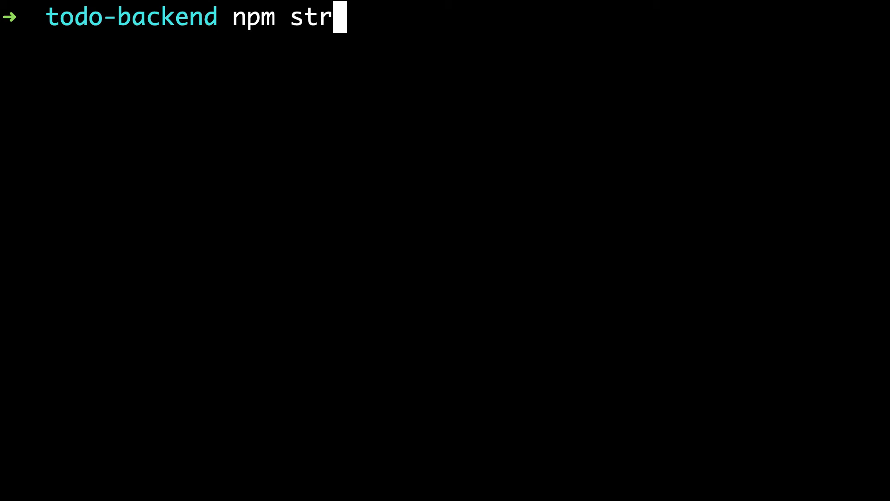
{"action": "type", "text": "\\\\"}
{"action": "key", "text": "BackSpace"}
{"action": "key", "text": "BackSpace"}
{"action": "key", "text": "BackSpace"}
{"action": "key", "text": "BackSpace"}
{"action": "key", "text": "BackSpace"}
{"action": "key", "text": "BackSpace"}
{"action": "key", "text": "BackSpace"}
{"action": "key", "text": "BackSpace"}
{"action": "type", "text": "yar"}
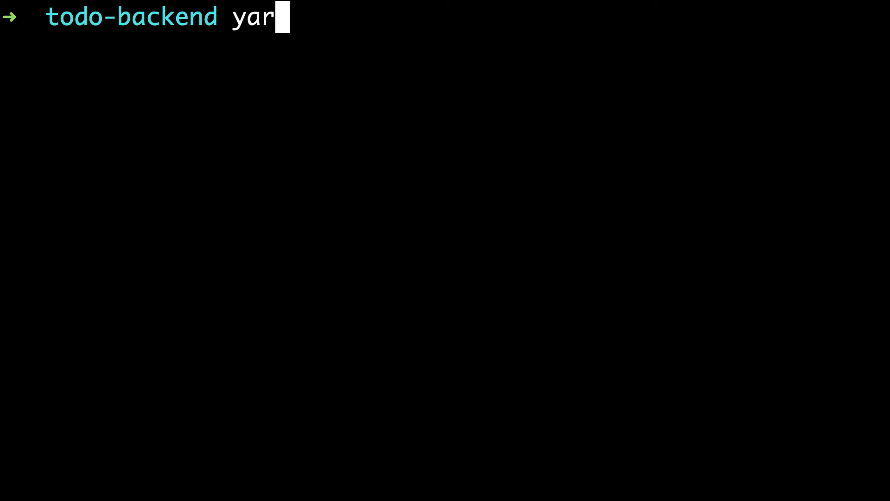
{"action": "type", "text": "n srt"}
{"action": "key", "text": "BackSpace"}
{"action": "key", "text": "BackSpace"}
{"action": "key", "text": "BackSpace"}
{"action": "key", "text": "BackSpace"}
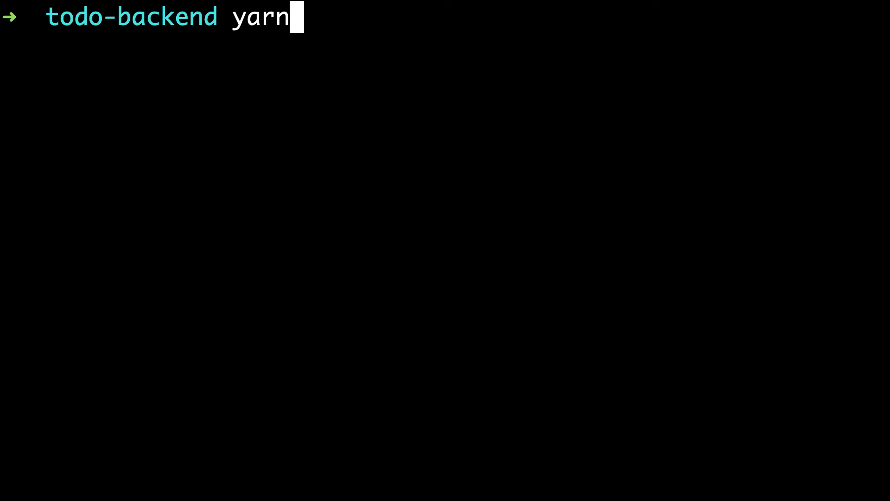
{"action": "type", "text": " start"}
{"action": "key", "text": "Return"}
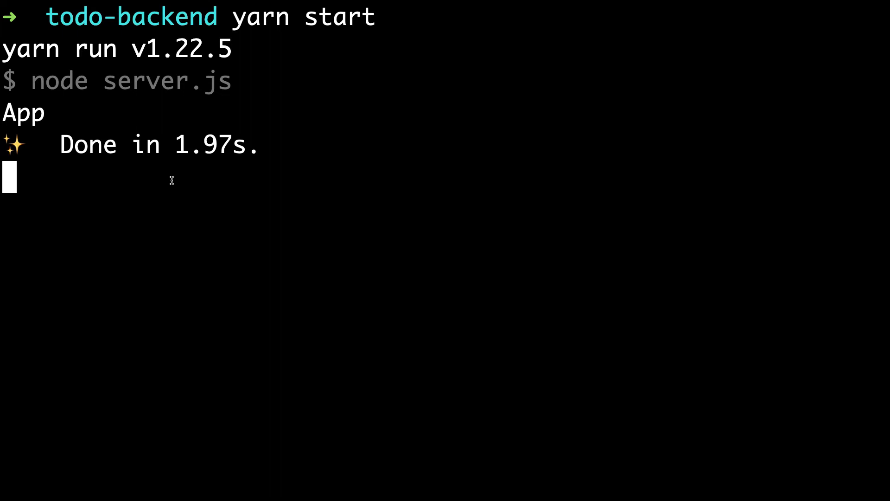
Review the App and 'Done in 1.97s' output, then prepare the prompt for yarn server.
{"action": "left_click_drag", "start_coordinate": [46, 115], "coordinate": [2, 115]}
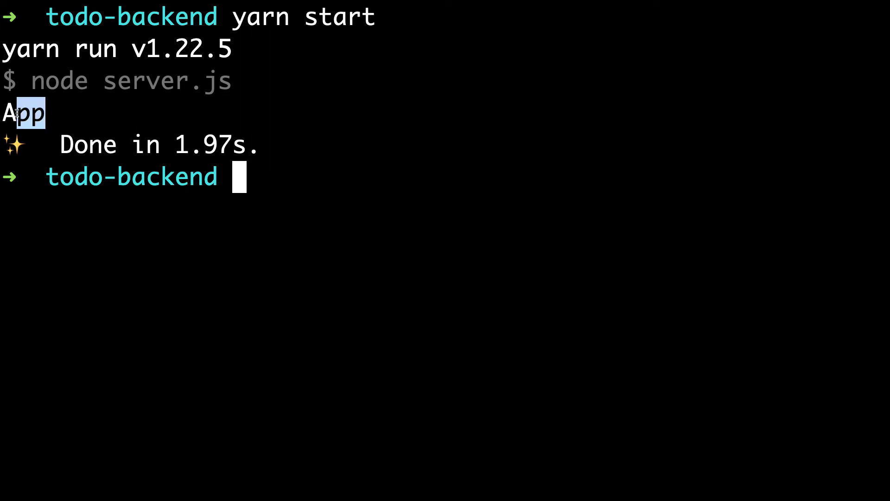
{"action": "left_click_drag", "start_coordinate": [60, 144], "coordinate": [256, 143]}
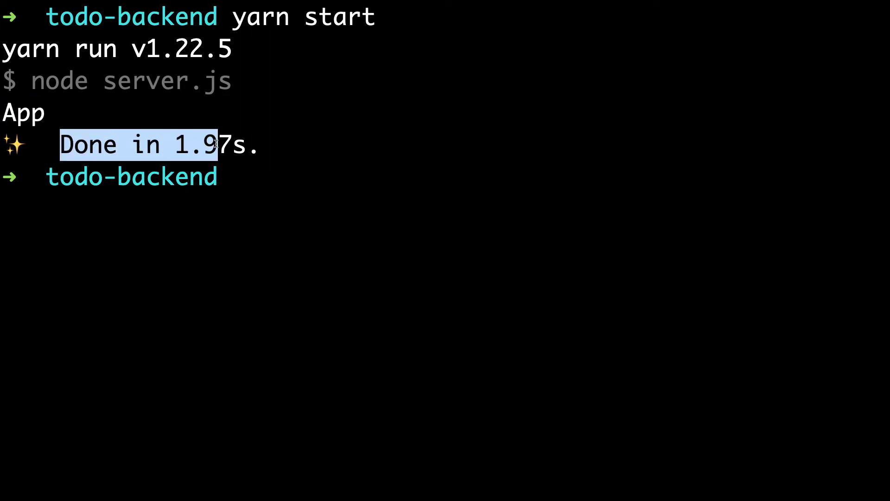
{"action": "left_click", "coordinate": [220, 200]}
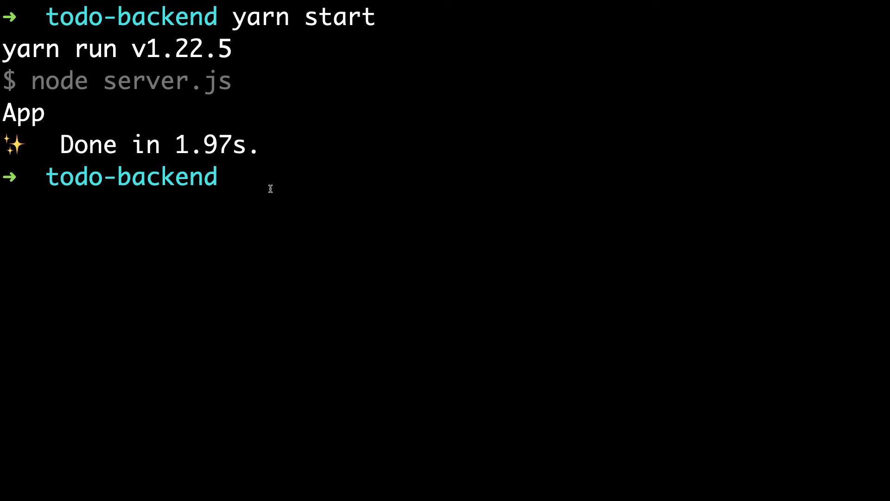
{"action": "key", "text": "Up"}
{"action": "type", "text": "\\\\"}
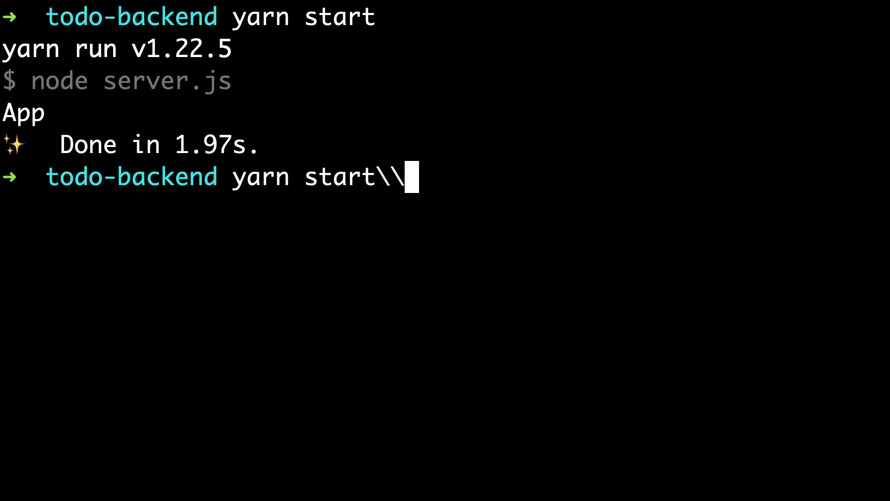
{"action": "key", "text": "BackSpace"}
{"action": "key", "text": "BackSpace"}
{"action": "key", "text": "BackSpace"}
{"action": "key", "text": "BackSpace"}
{"action": "key", "text": "BackSpace"}
{"action": "key", "text": "BackSpace"}
{"action": "type", "text": "se"}
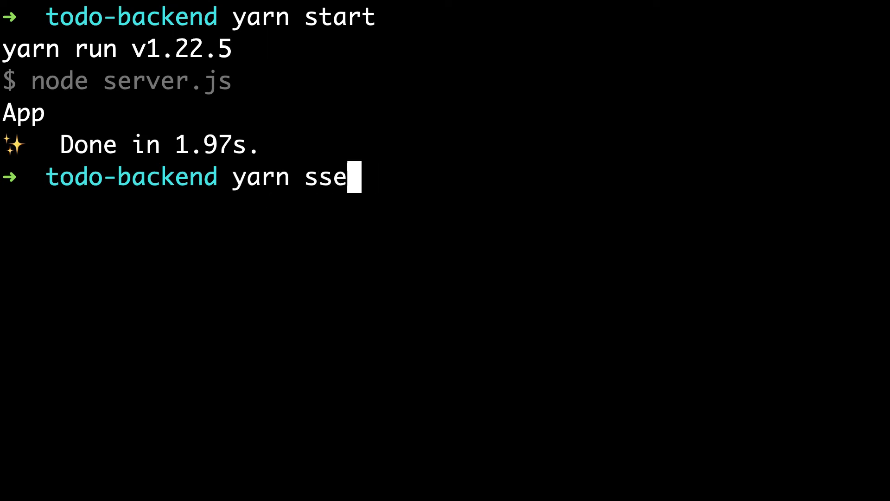
{"action": "type", "text": "r"}
{"action": "key", "text": "BackSpace"}
{"action": "key", "text": "BackSpace"}
{"action": "key", "text": "BackSpace"}
{"action": "type", "text": "er"}
{"action": "type", "text": "ver"}
Run yarn server with nodemon and compare its App.. output with server.js.
{"action": "key", "text": "Return"}
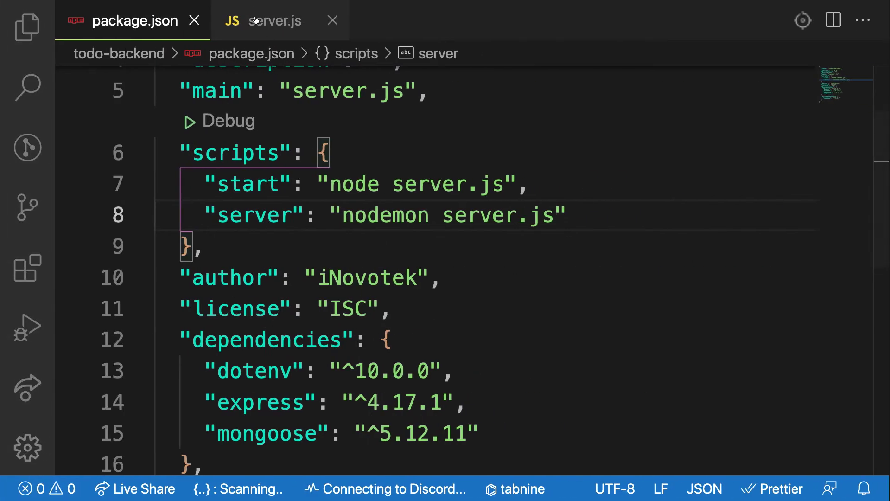
{"action": "left_click", "coordinate": [256, 20]}
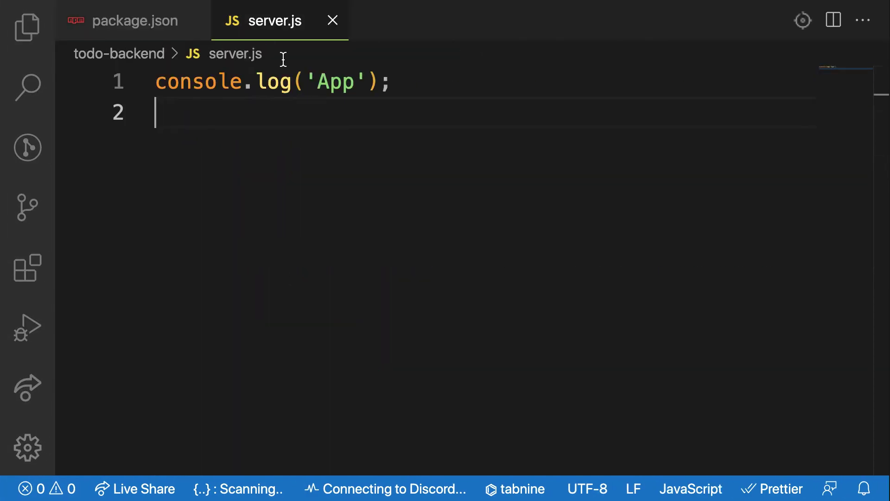
{"action": "left_click", "coordinate": [356, 83]}
{"action": "type", "text": ".."}
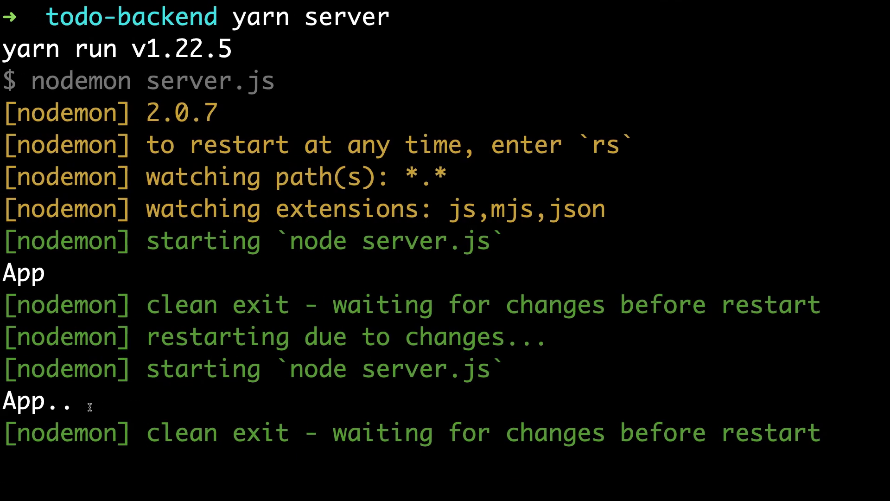
{"action": "double_click", "coordinate": [72, 408]}
{"action": "left_click", "coordinate": [153, 411]}
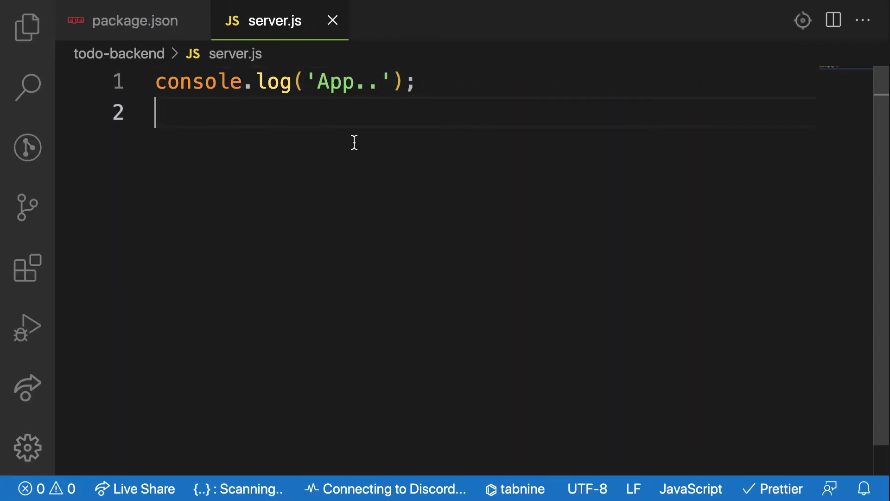
Replace the console.log line with const express = require('express'); and save server.js.
{"action": "left_click_drag", "start_coordinate": [428, 77], "coordinate": [120, 77]}
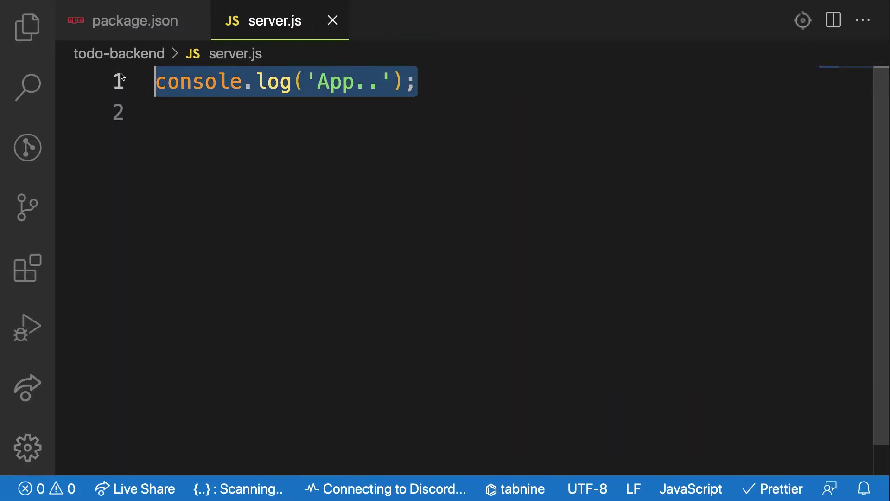
{"action": "key", "text": "BackSpace"}
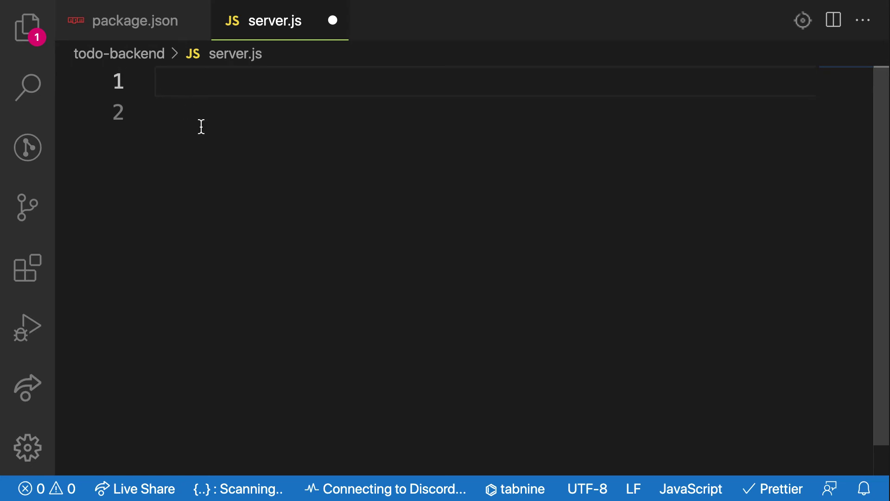
{"action": "type", "text": "const "}
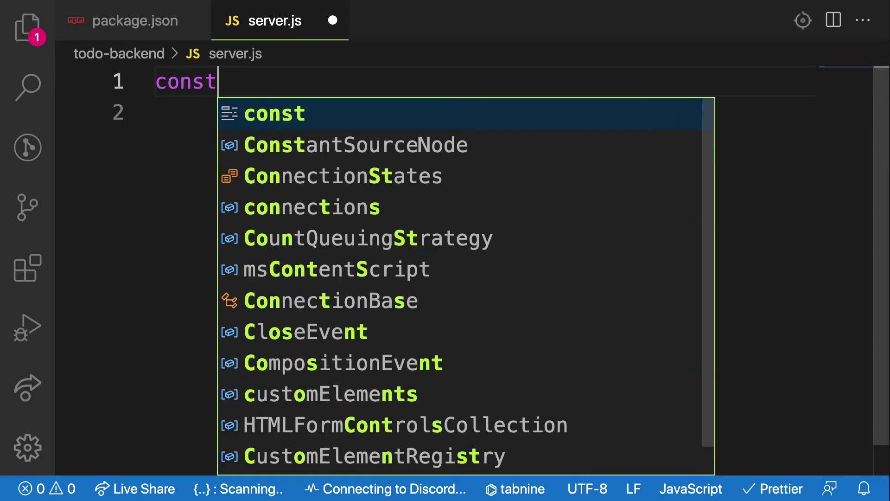
{"action": "type", "text": "ex"}
{"action": "key", "text": "Down"}
{"action": "key", "text": "Down"}
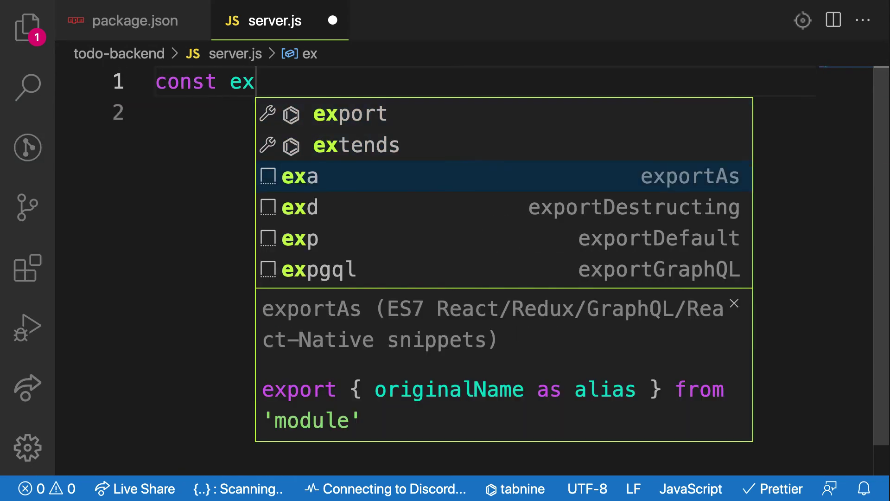
{"action": "type", "text": "pr"}
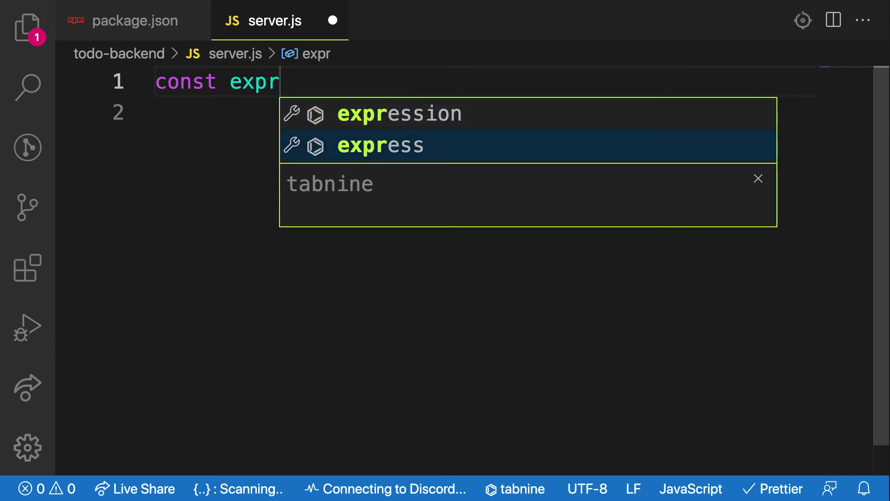
{"action": "key", "text": "Return"}
{"action": "key", "text": "Return"}
{"action": "key", "text": "Down"}
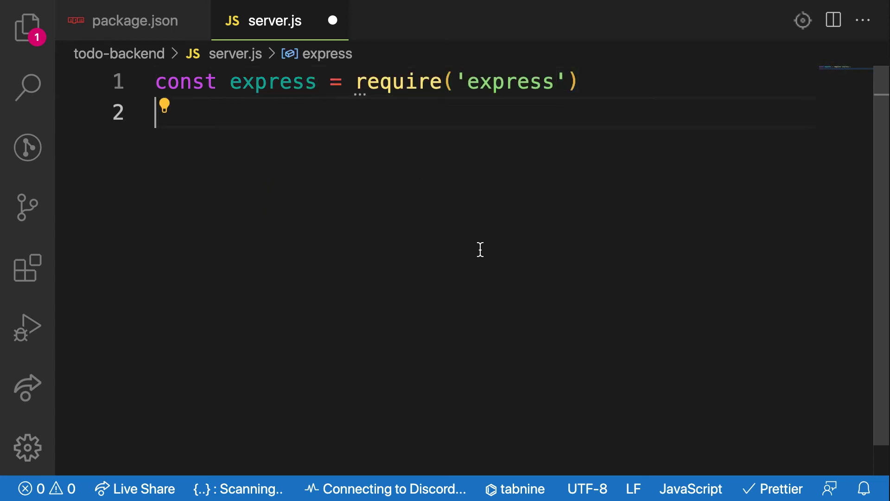
{"action": "key", "text": "ctrl+s"}
{"action": "left_click", "coordinate": [28, 28]}
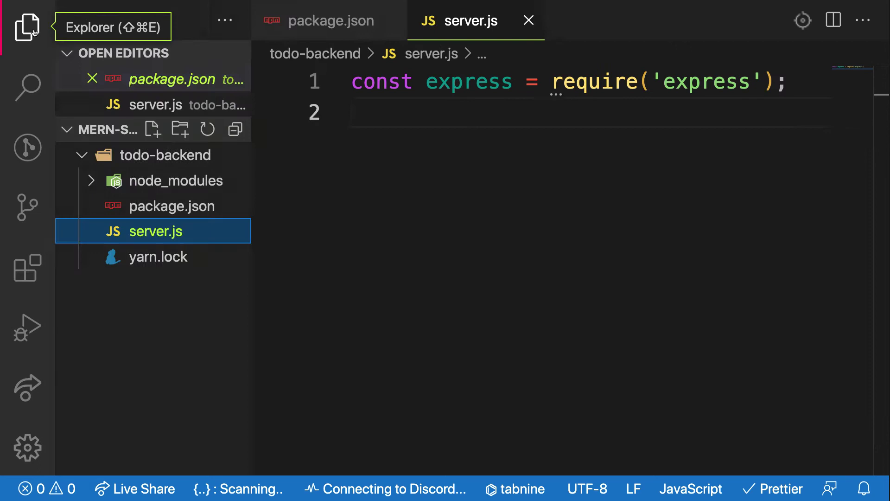
Find the Tabnine extension in the Extensions view and view its details page.
{"action": "left_click", "coordinate": [29, 266]}
{"action": "mouse_move", "coordinate": [252, 245]}
{"action": "left_mouse_down"}
{"action": "mouse_move", "coordinate": [400, 279]}
{"action": "mouse_move", "coordinate": [446, 278]}
{"action": "left_mouse_up"}
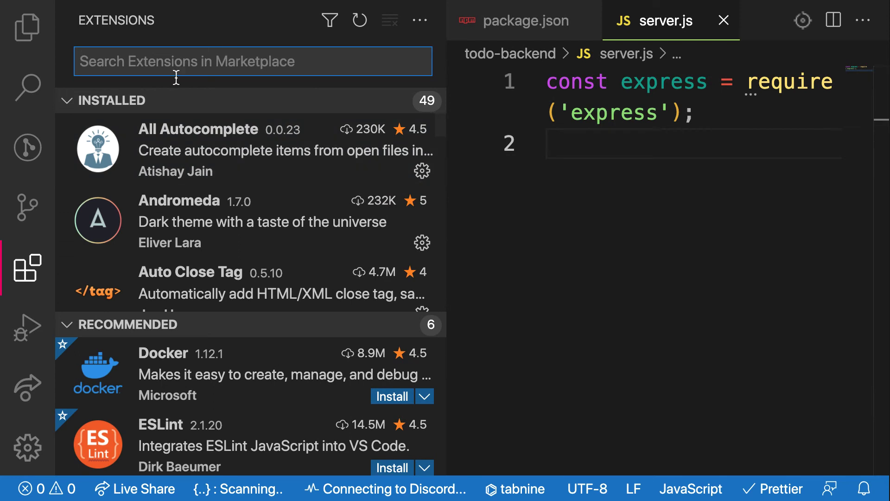
{"action": "type", "text": "tab"}
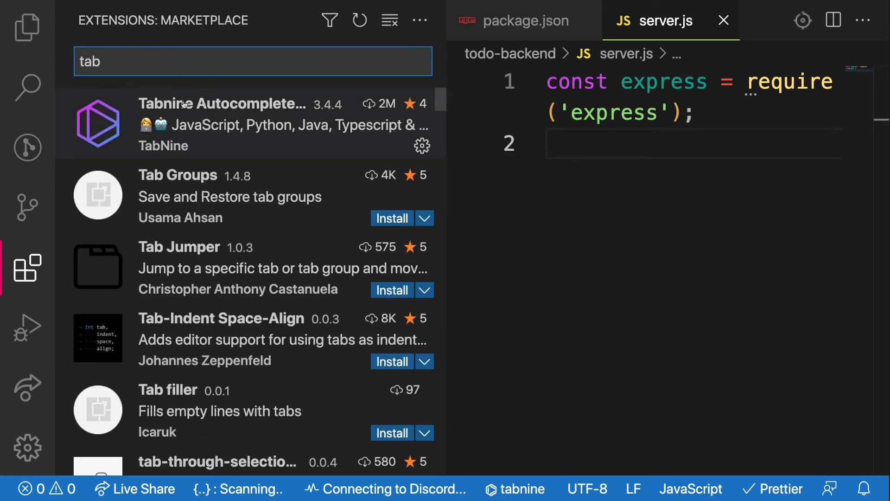
{"action": "left_click", "coordinate": [184, 109]}
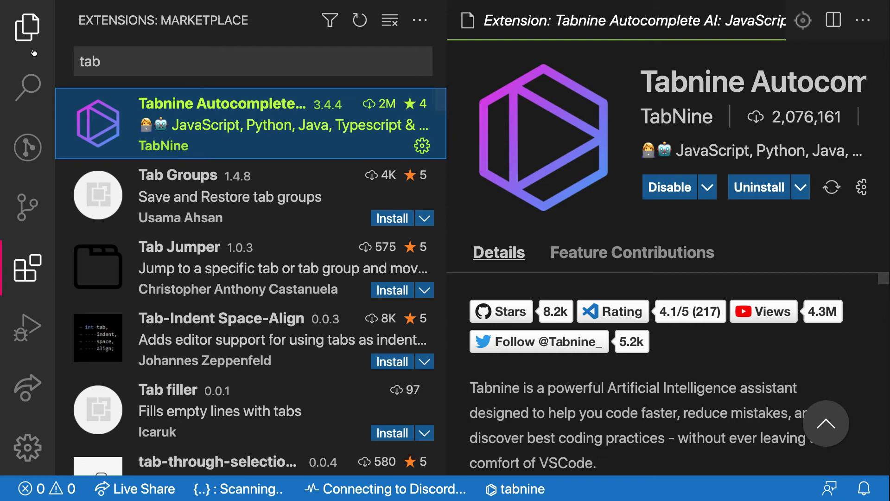
Close the Tabnine details page and return to the todo-backend file tree.
{"action": "left_click", "coordinate": [26, 29]}
{"action": "left_click", "coordinate": [6, 35]}
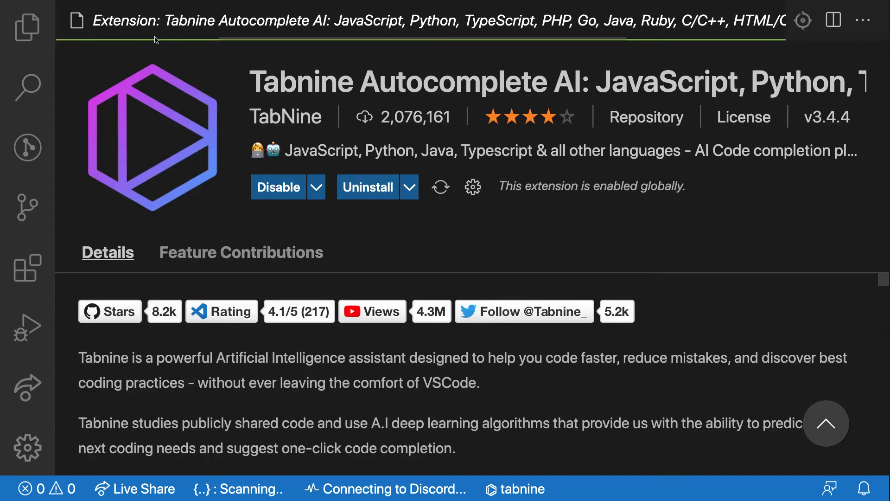
{"action": "left_click", "coordinate": [862, 20]}
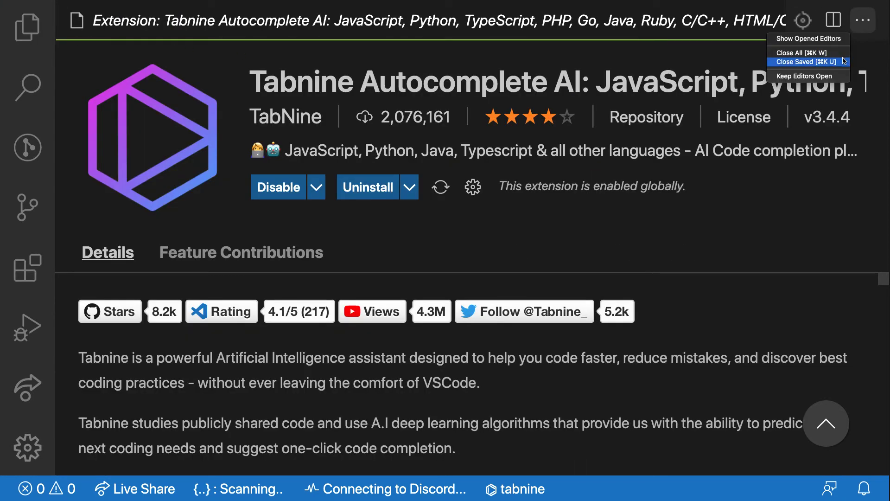
{"action": "left_click", "coordinate": [828, 62]}
{"action": "left_click", "coordinate": [27, 28]}
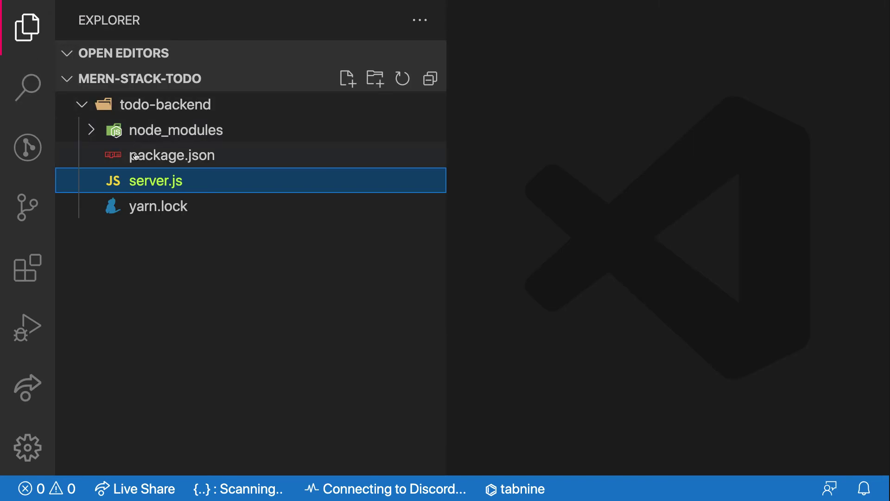
Add const app = express(); on line 3 of server.js and save.
{"action": "left_click", "coordinate": [149, 179]}
{"action": "left_click", "coordinate": [26, 28]}
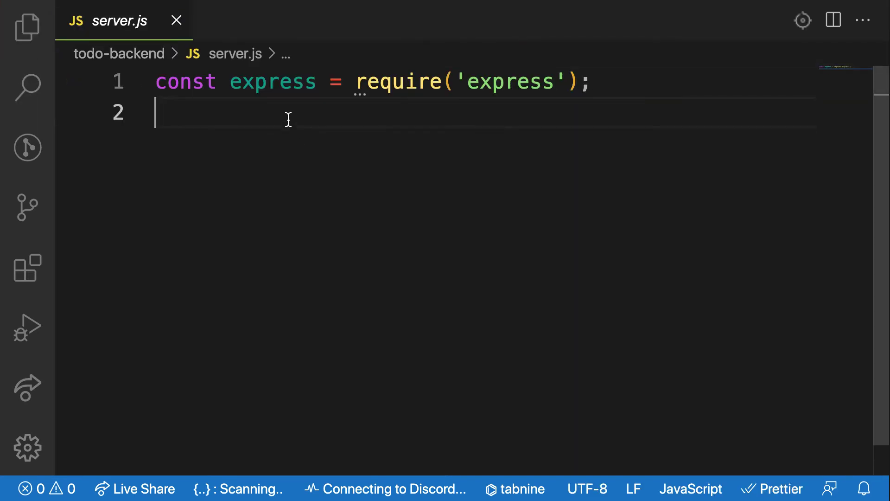
{"action": "key", "text": "Return"}
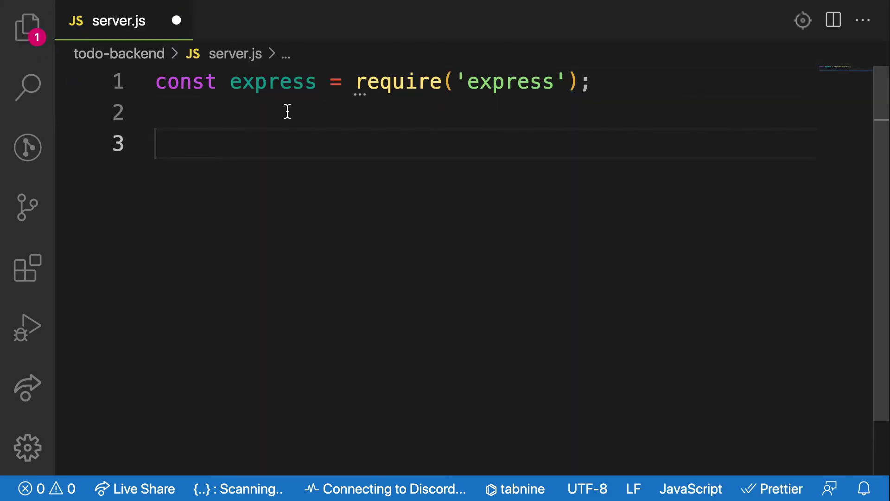
{"action": "mouse_move", "coordinate": [273, 82]}
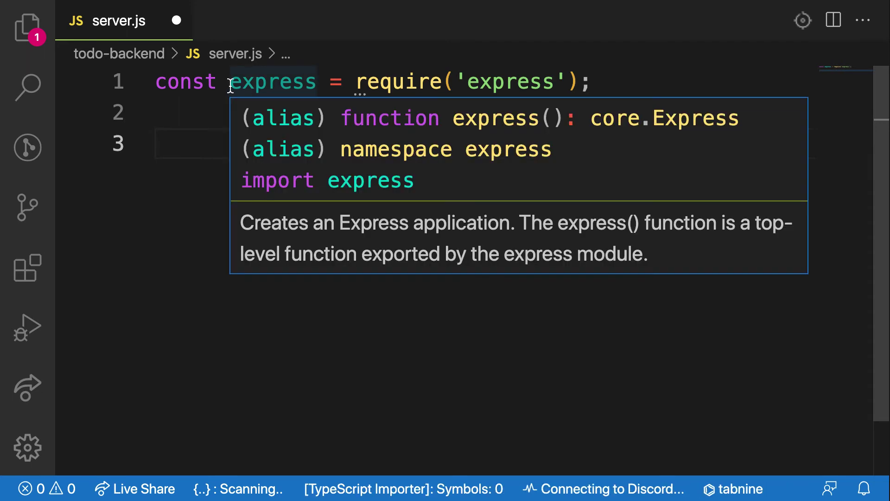
{"action": "left_click_drag", "start_coordinate": [230, 82], "coordinate": [318, 81]}
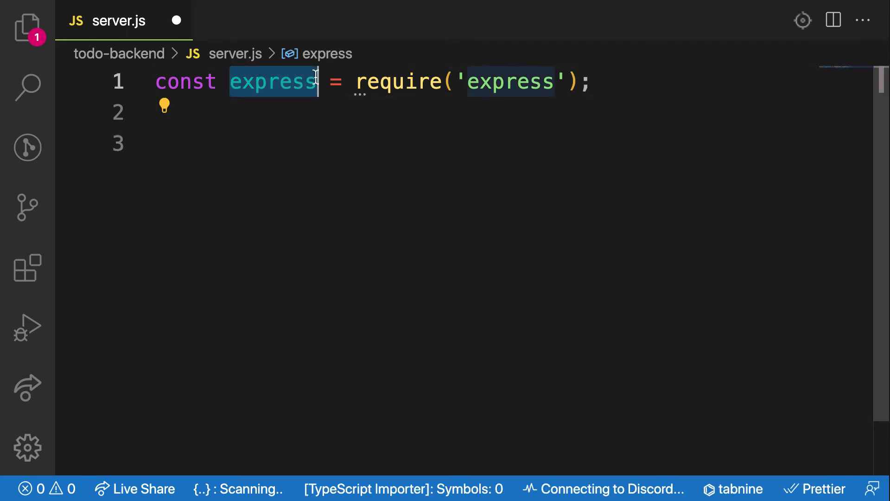
{"action": "left_click", "coordinate": [301, 137]}
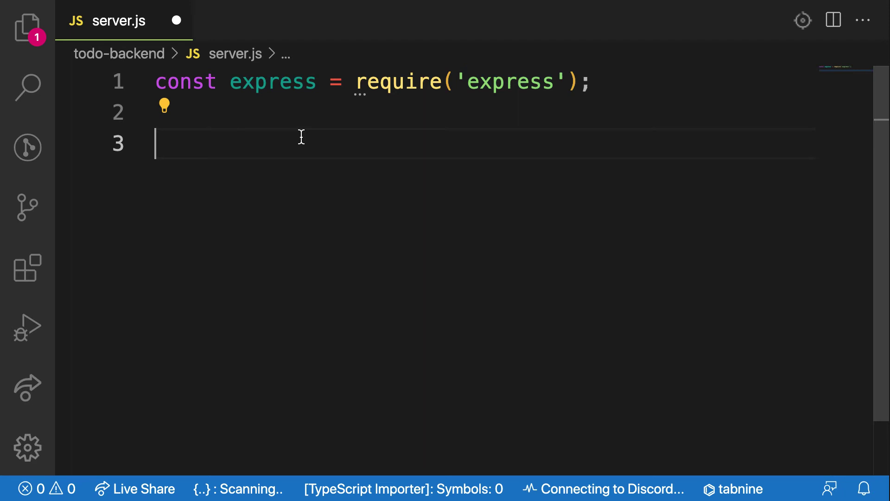
{"action": "type", "text": "const "}
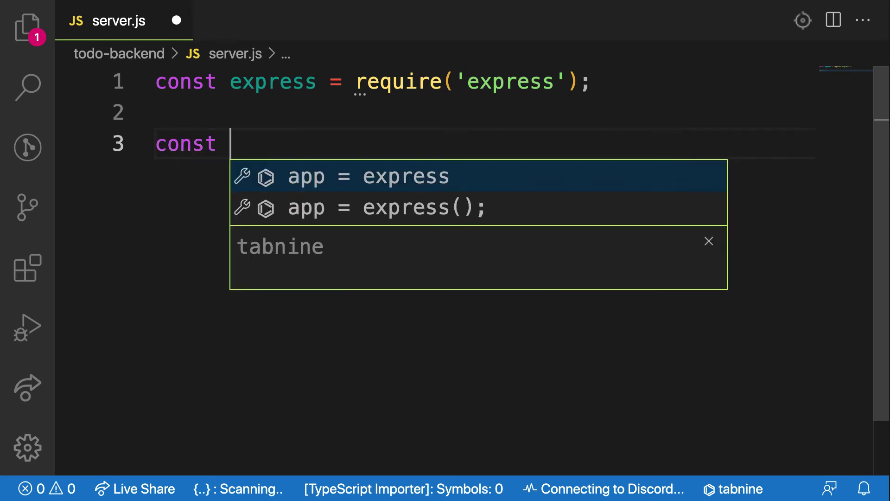
{"action": "type", "text": "a"}
{"action": "key", "text": "Tab"}
{"action": "key", "text": "Return"}
{"action": "key", "text": "ctrl+s"}
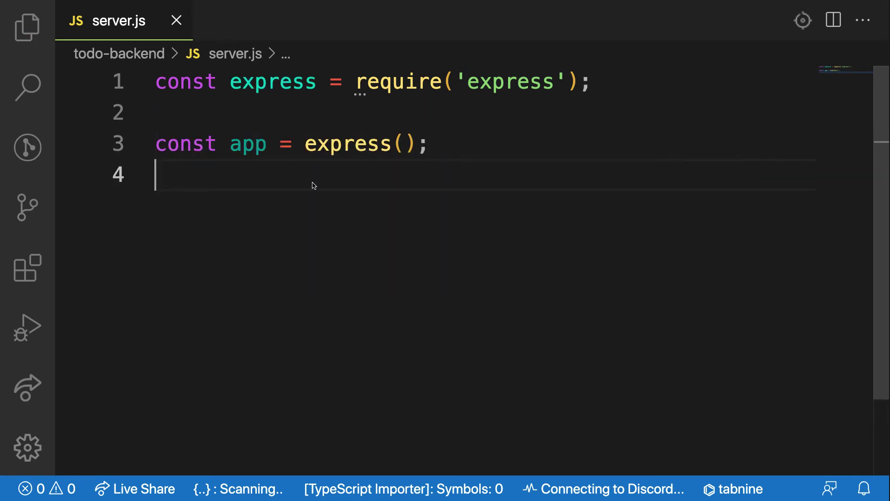
Inspect express on line 1 and app = express() on line 3.
{"action": "left_click", "coordinate": [294, 117]}
{"action": "mouse_move", "coordinate": [273, 82]}
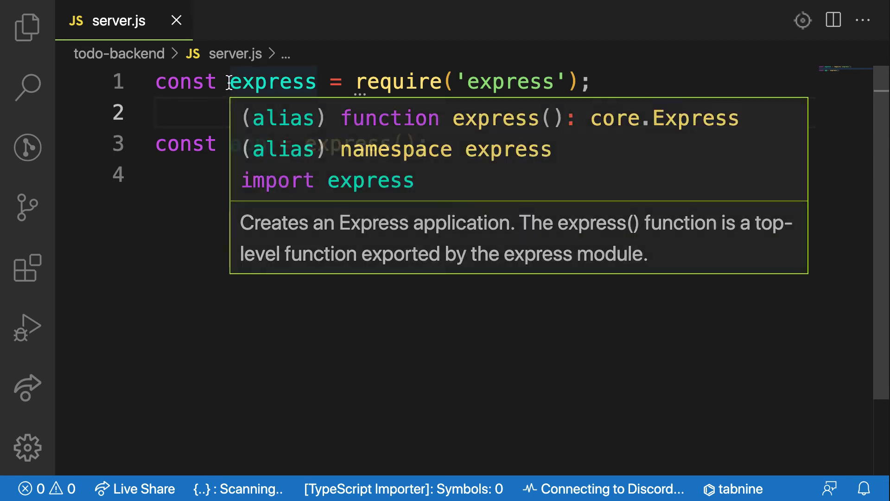
{"action": "left_click_drag", "start_coordinate": [229, 82], "coordinate": [315, 80]}
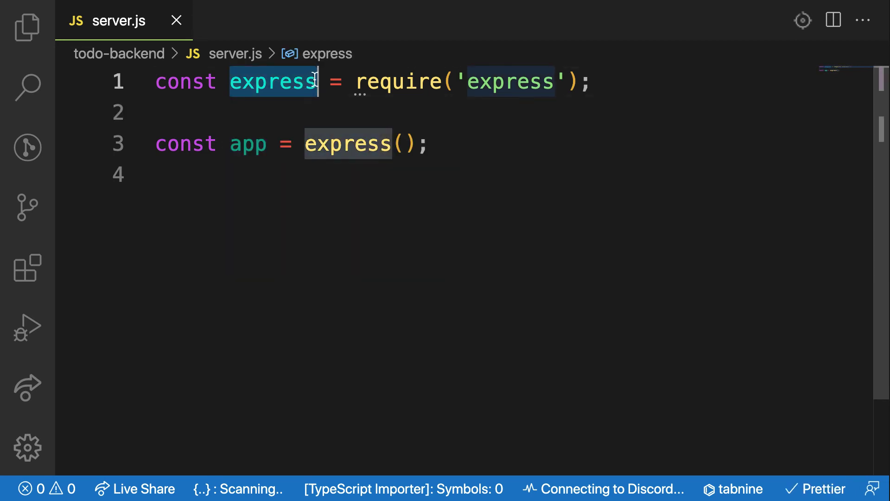
{"action": "left_click", "coordinate": [311, 174]}
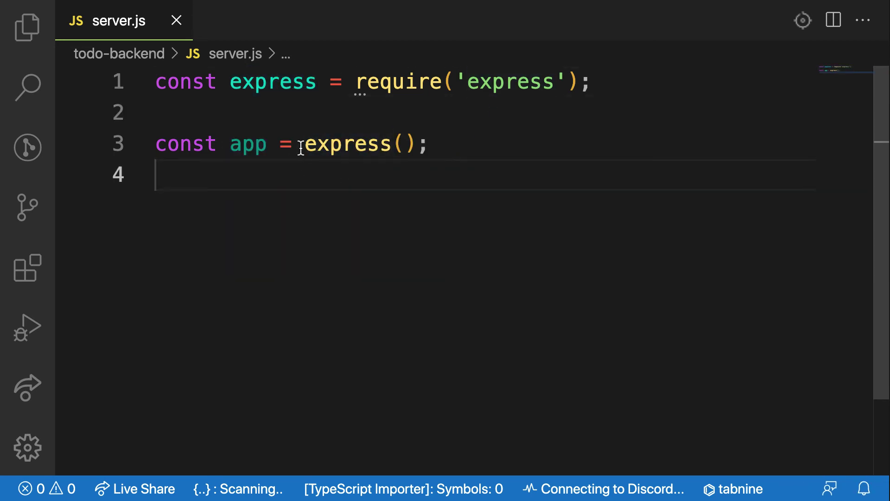
{"action": "left_click_drag", "start_coordinate": [305, 143], "coordinate": [418, 144]}
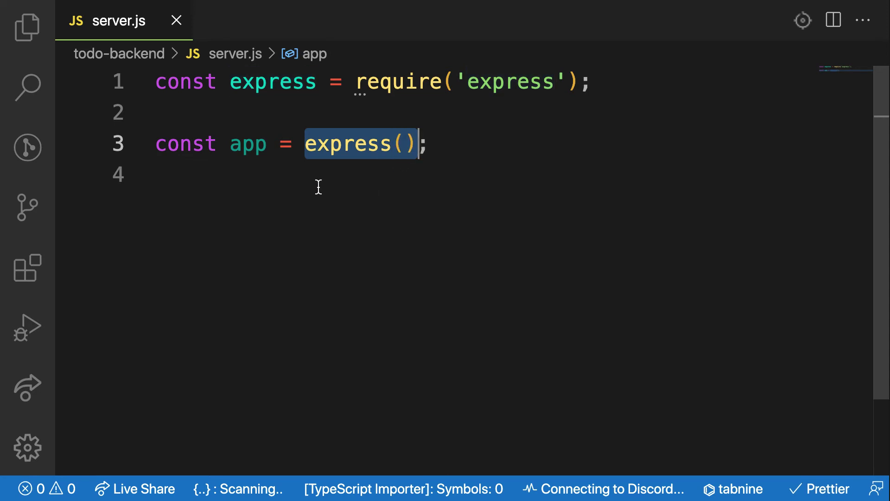
{"action": "double_click", "coordinate": [245, 148]}
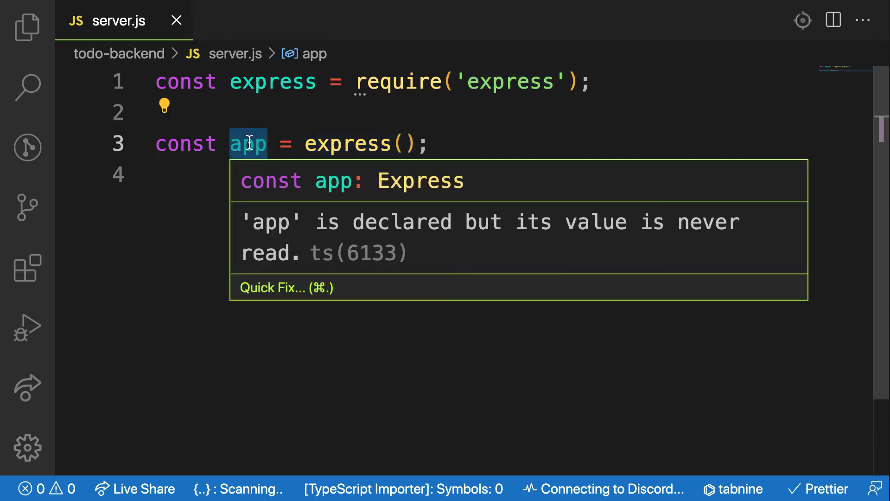
{"action": "left_click", "coordinate": [205, 219]}
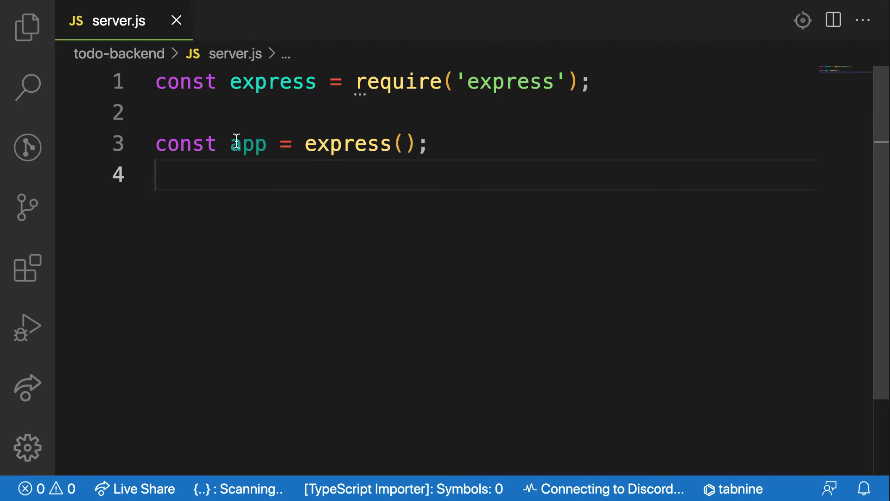
{"action": "left_click_drag", "start_coordinate": [230, 144], "coordinate": [268, 144]}
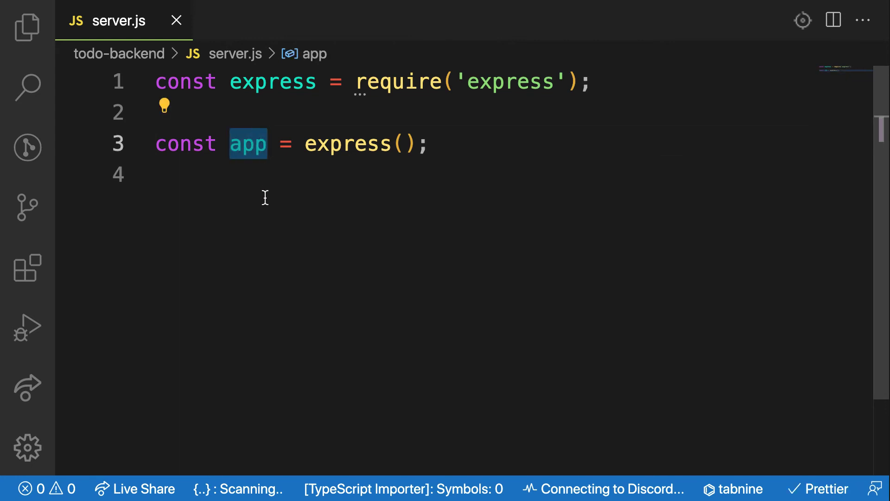
{"action": "left_click", "coordinate": [300, 194]}
Add console.log({ app }) on line 5 and save to format server.js.
{"action": "key", "text": "Return"}
{"action": "type", "text": "l"}
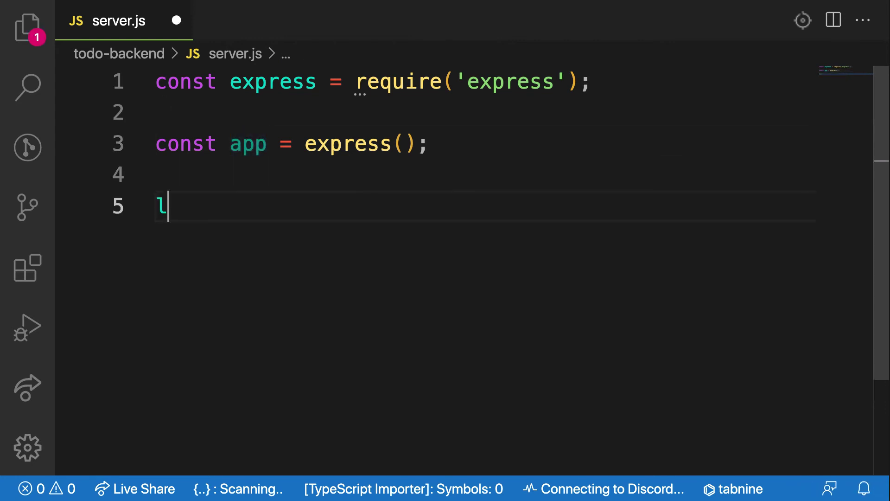
{"action": "type", "text": "og"}
{"action": "key", "text": "Return"}
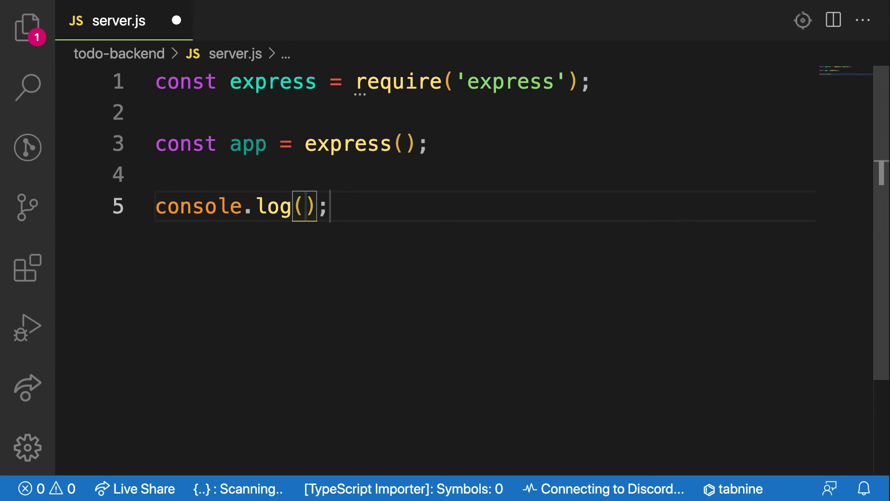
{"action": "type", "text": "{app"}
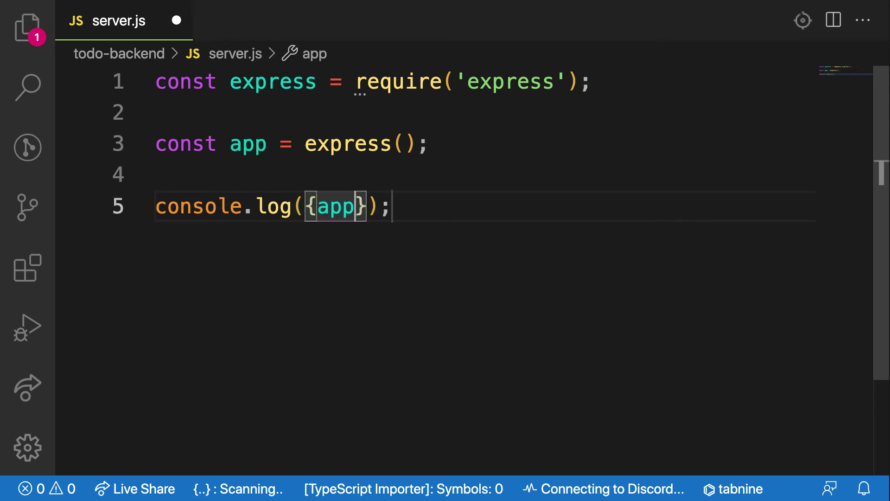
{"action": "key", "text": "super+s"}
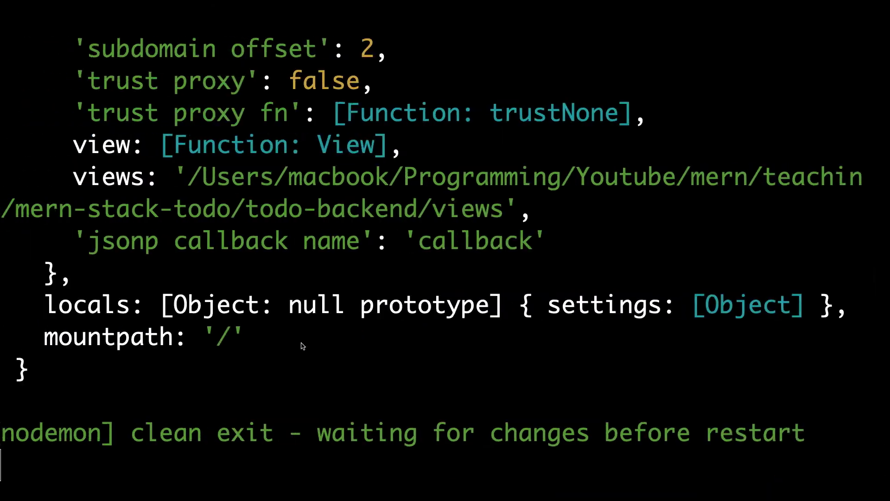
{"action": "scroll", "coordinate": [302, 342], "scroll_direction": "up", "scroll_amount": 1}
{"action": "scroll", "coordinate": [278, 278], "scroll_direction": "up", "scroll_amount": 10}
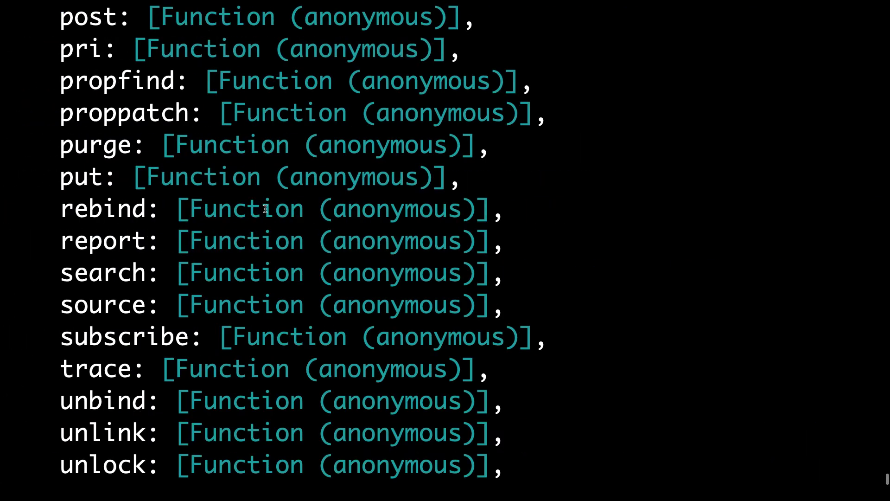
{"action": "scroll", "coordinate": [257, 206], "scroll_direction": "up", "scroll_amount": 15}
{"action": "scroll", "coordinate": [257, 207], "scroll_direction": "up", "scroll_amount": 5}
{"action": "scroll", "coordinate": [240, 237], "scroll_direction": "up", "scroll_amount": 3}
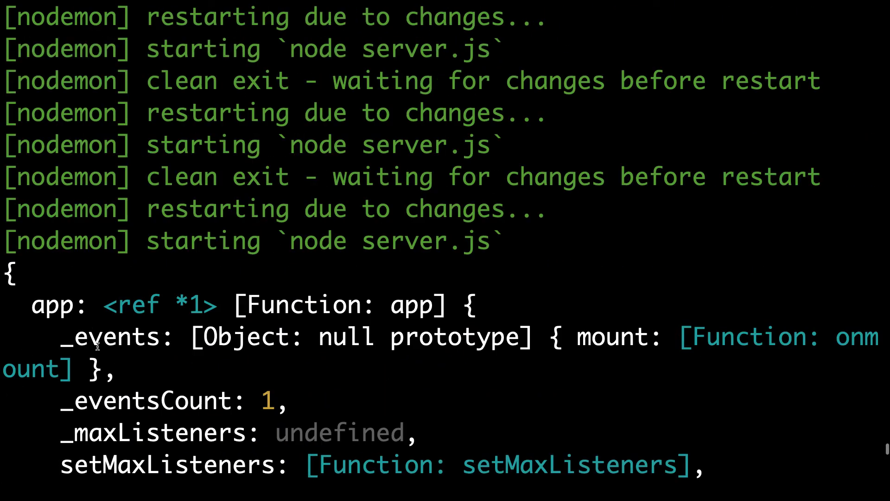
{"action": "scroll", "coordinate": [98, 346], "scroll_direction": "down", "scroll_amount": 4}
{"action": "scroll", "coordinate": [125, 354], "scroll_direction": "down", "scroll_amount": 7}
{"action": "scroll", "coordinate": [298, 363], "scroll_direction": "down", "scroll_amount": 4}
{"action": "scroll", "coordinate": [279, 355], "scroll_direction": "down", "scroll_amount": 1}
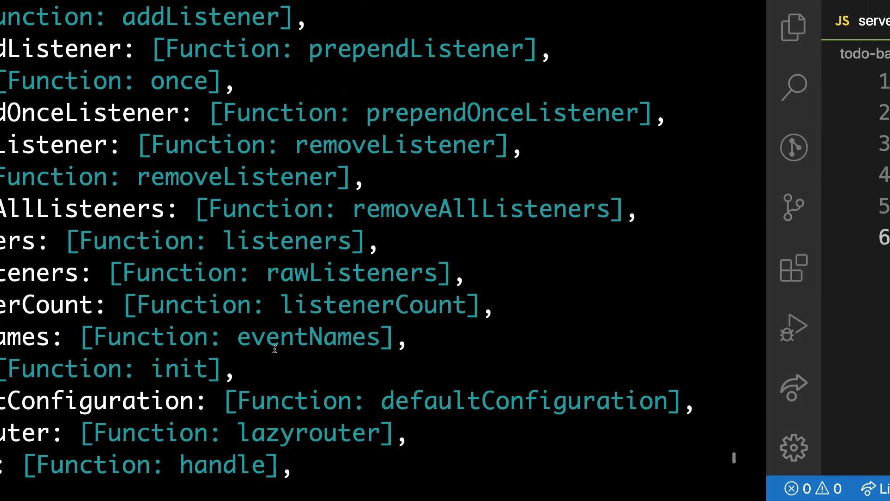
Change the log argument from { app } to express().
{"action": "left_click", "coordinate": [317, 171]}
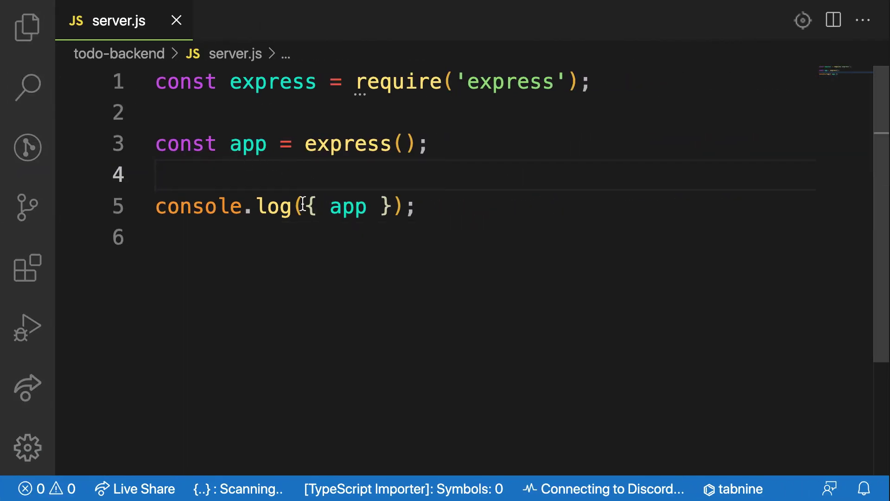
{"action": "left_click_drag", "start_coordinate": [305, 206], "coordinate": [393, 206]}
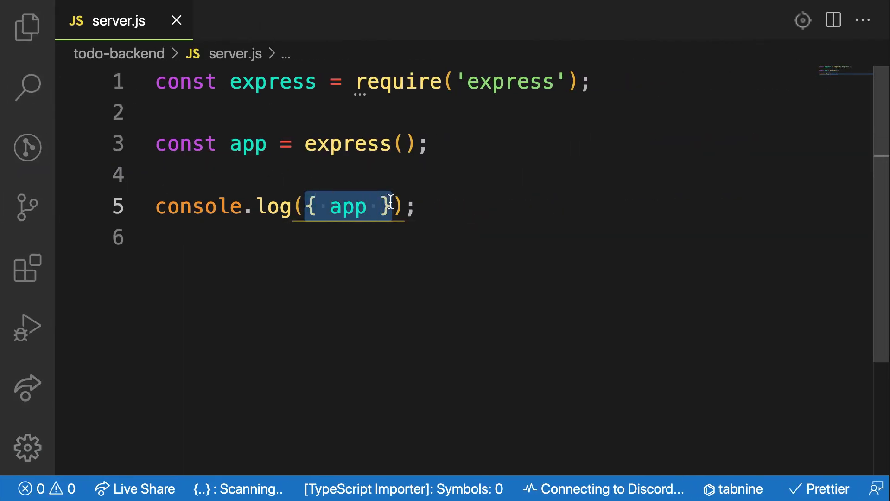
{"action": "key", "text": "BackSpace"}
{"action": "type", "text": "ex"}
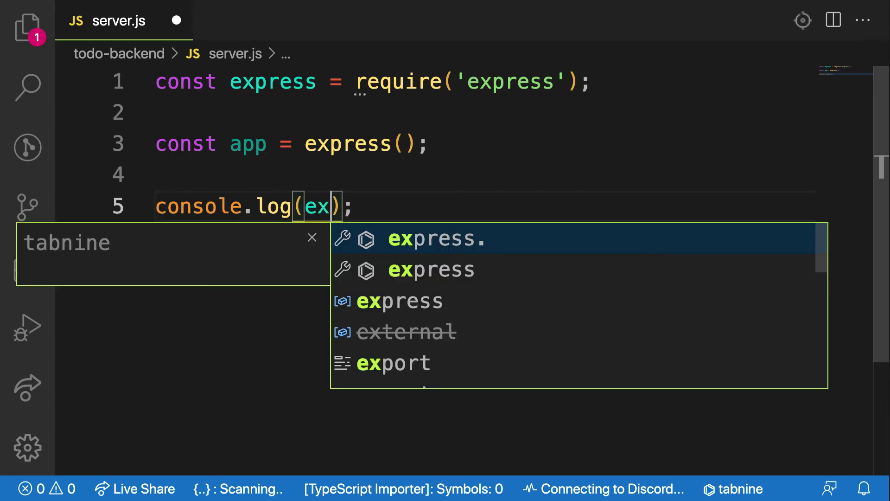
{"action": "key", "text": "Down"}
{"action": "key", "text": "Return"}
{"action": "type", "text": "("}
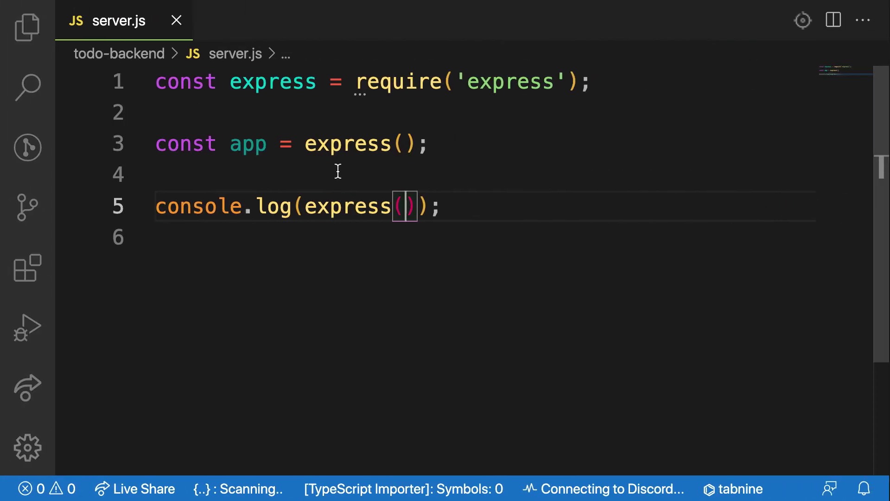
Delete the entire console.log(express()) statement.
{"action": "left_click", "coordinate": [338, 171]}
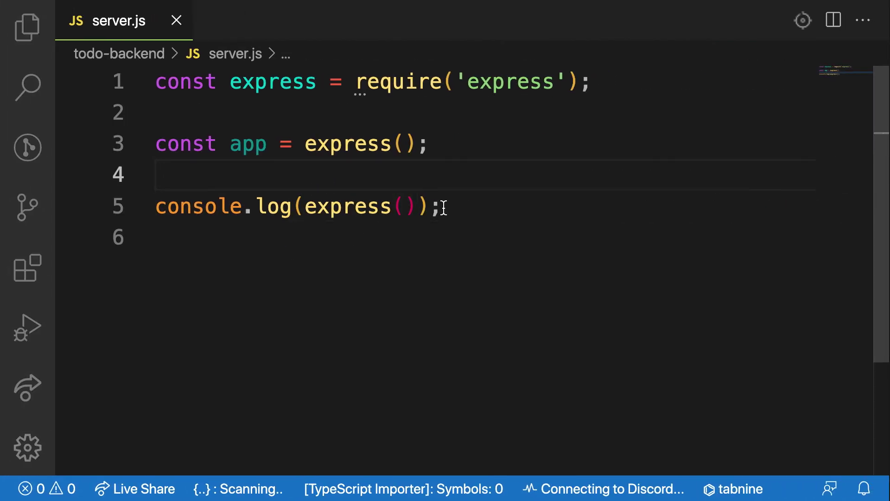
{"action": "left_click_drag", "start_coordinate": [443, 207], "coordinate": [157, 210]}
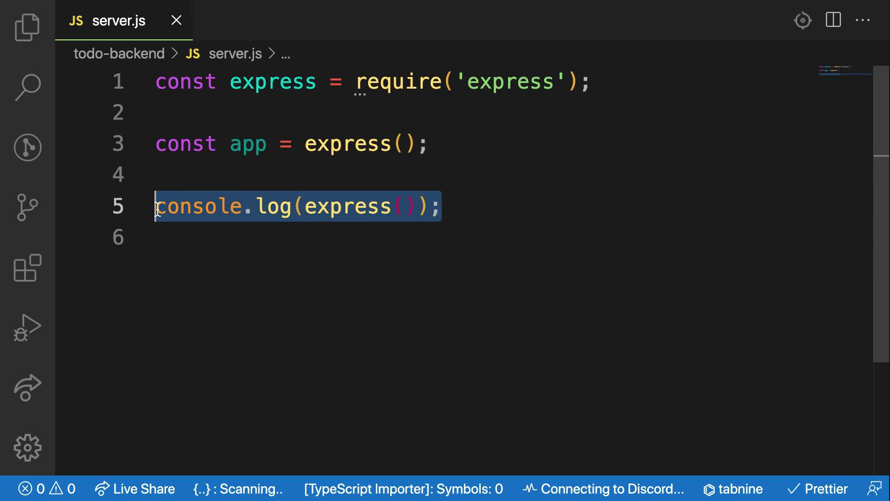
{"action": "key", "text": "BackSpace"}
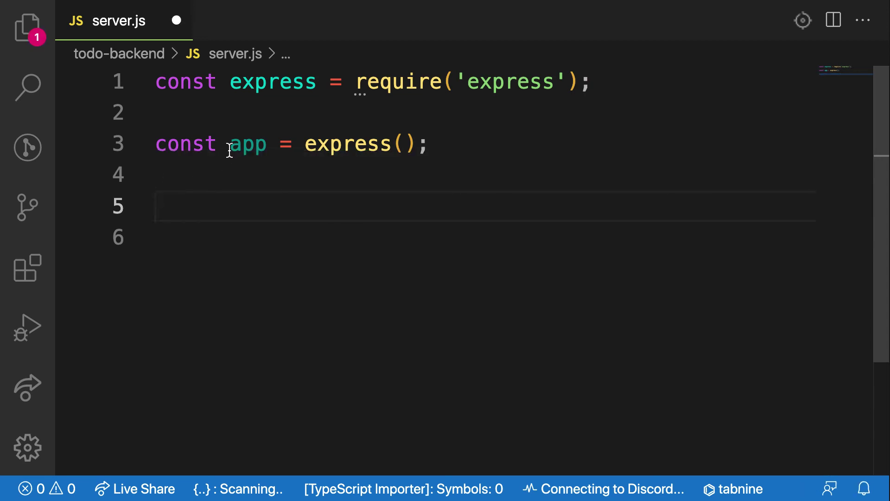
Remove the blank line after the require and begin app.listen below the app line.
{"action": "left_click", "coordinate": [185, 113]}
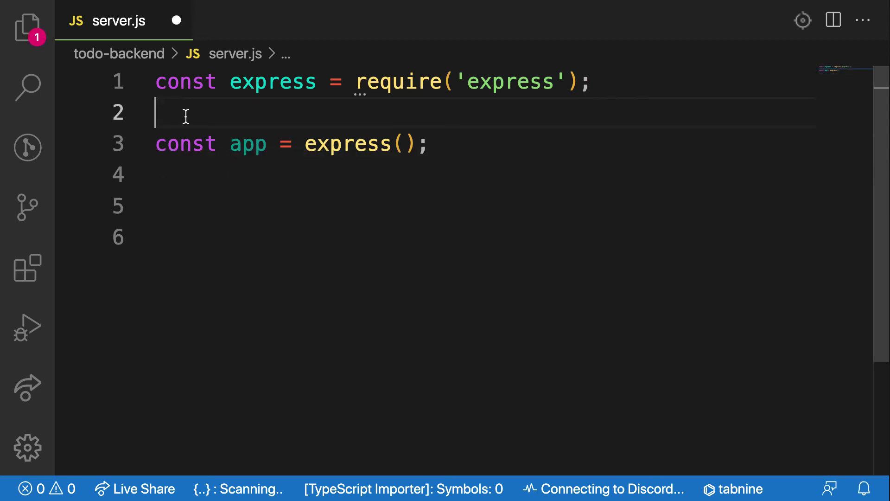
{"action": "key", "text": "BackSpace"}
{"action": "left_click", "coordinate": [279, 147]}
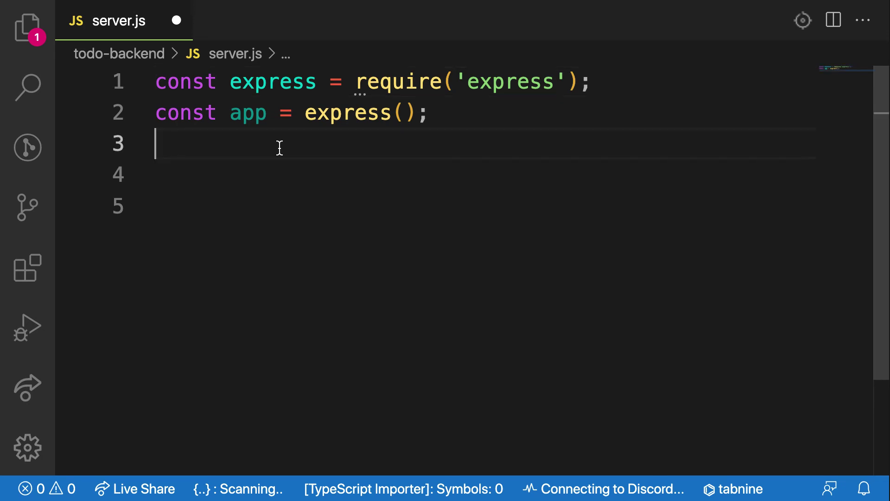
{"action": "key", "text": "Return"}
{"action": "key", "text": "Return"}
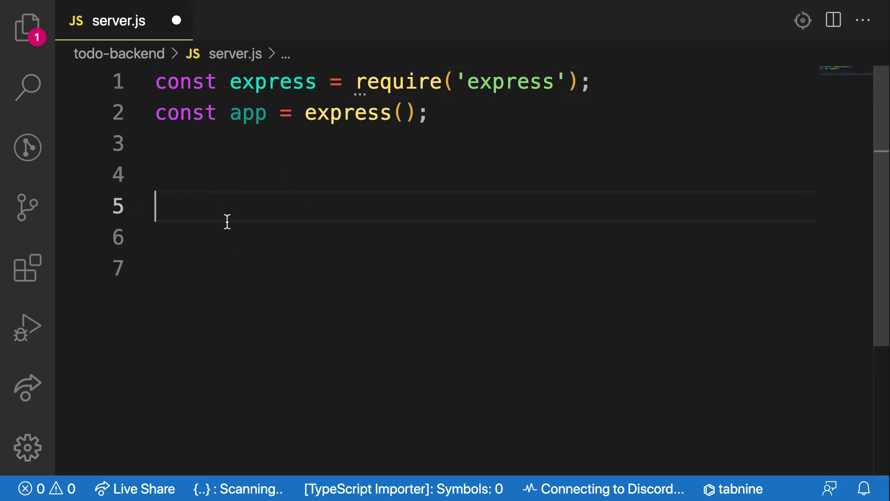
{"action": "type", "text": "app/"}
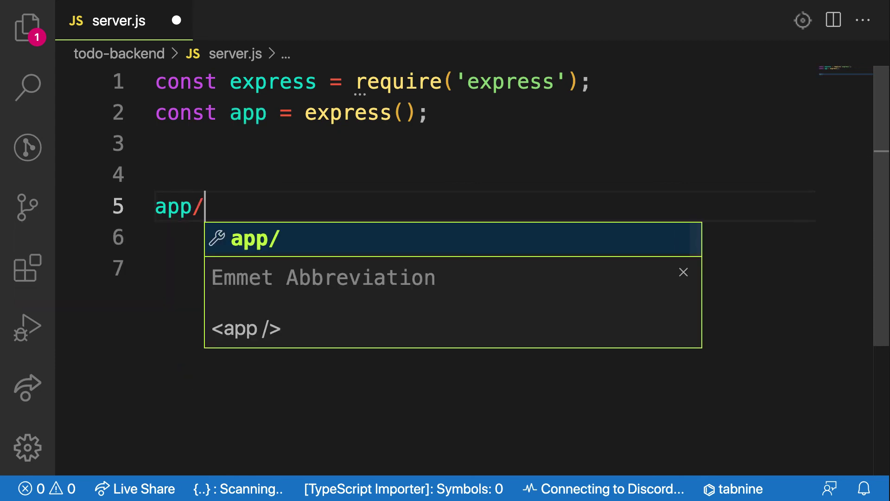
{"action": "key", "text": "BackSpace"}
{"action": "type", "text": ".g"}
{"action": "key", "text": "BackSpace"}
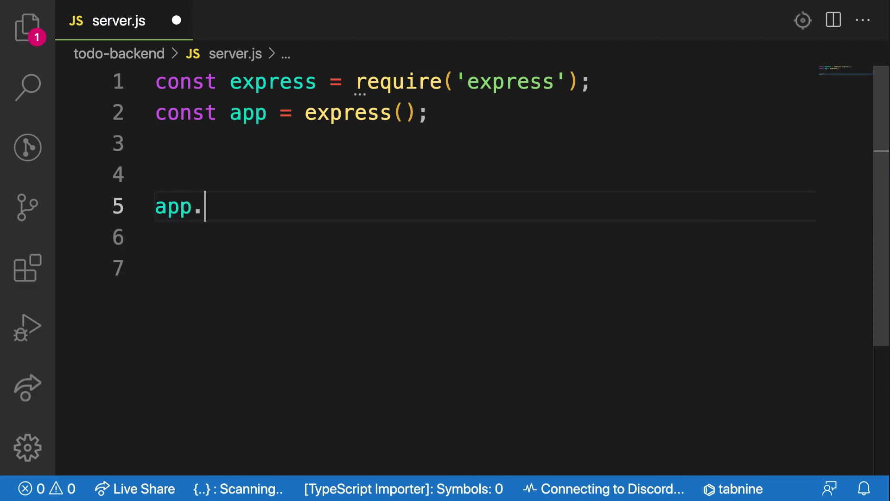
{"action": "type", "text": "li"}
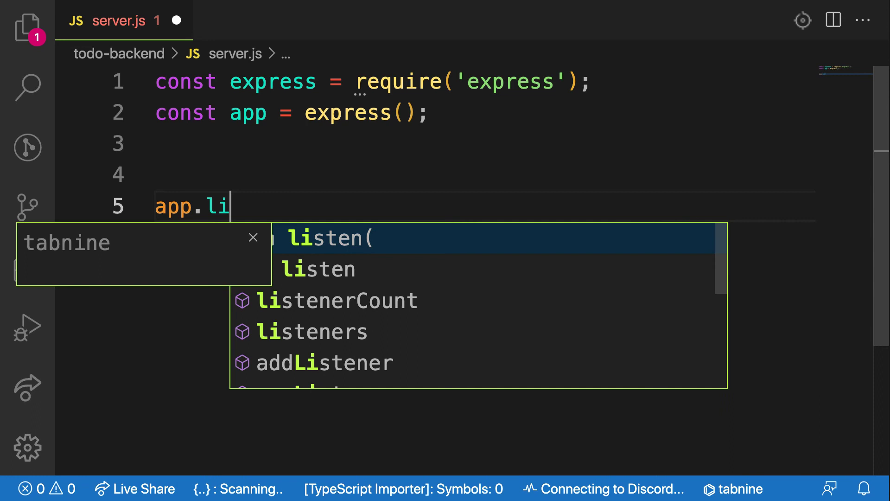
{"action": "key", "text": "BackSpace"}
{"action": "key", "text": "BackSpace"}
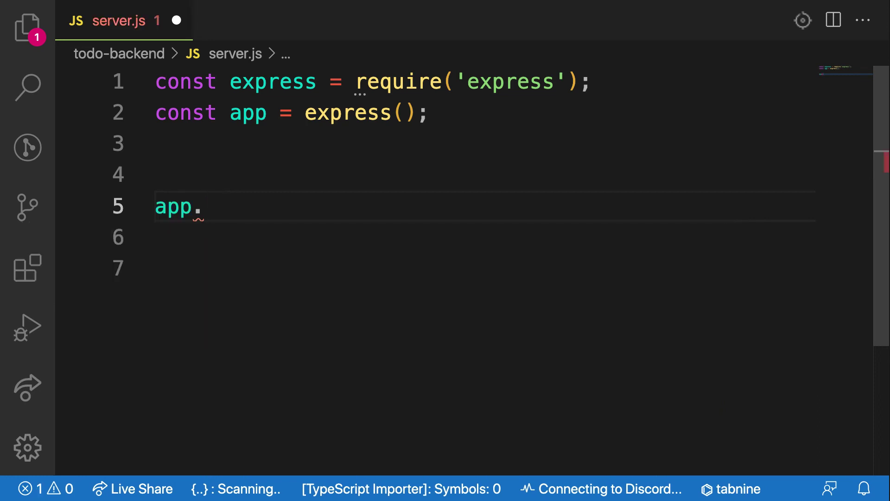
{"action": "type", "text": "li"}
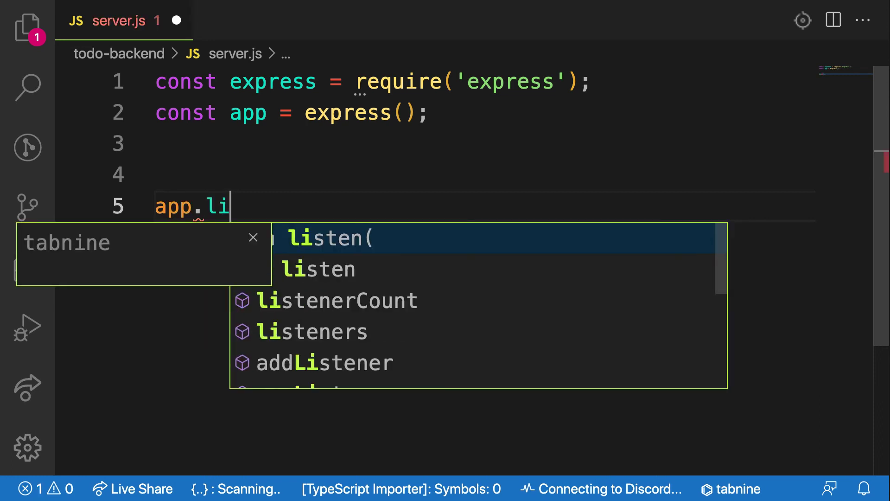
{"action": "key", "text": "Return"}
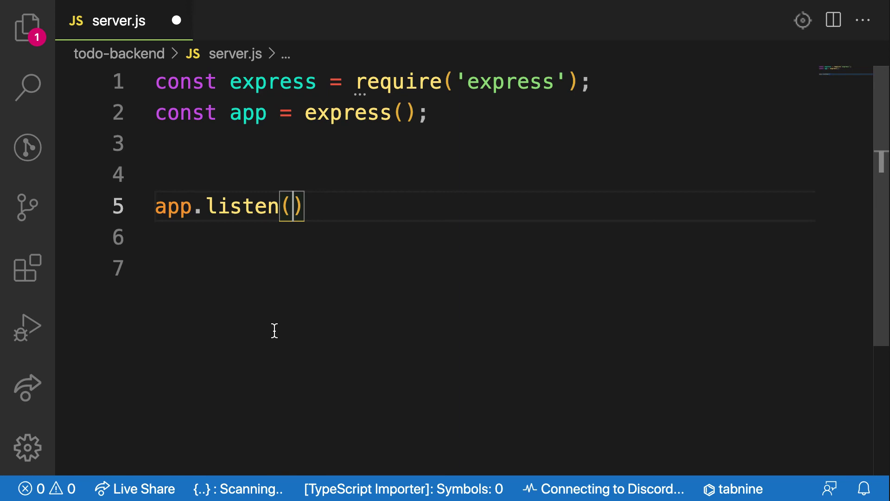
{"action": "type", "text": "5000"}
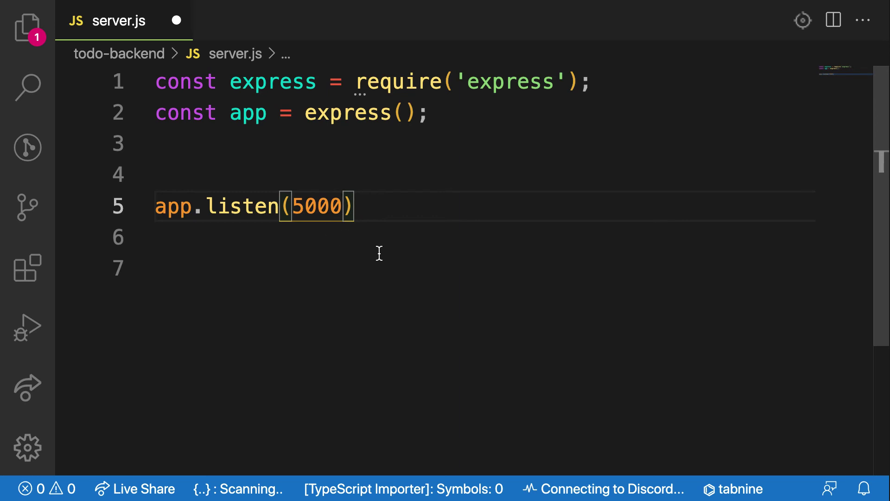
{"action": "type", "text": ", "}
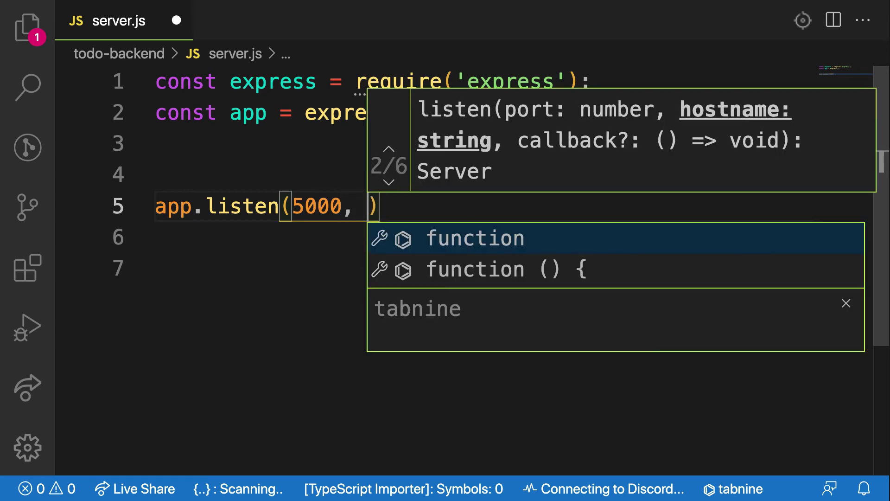
{"action": "type", "text": "cons"}
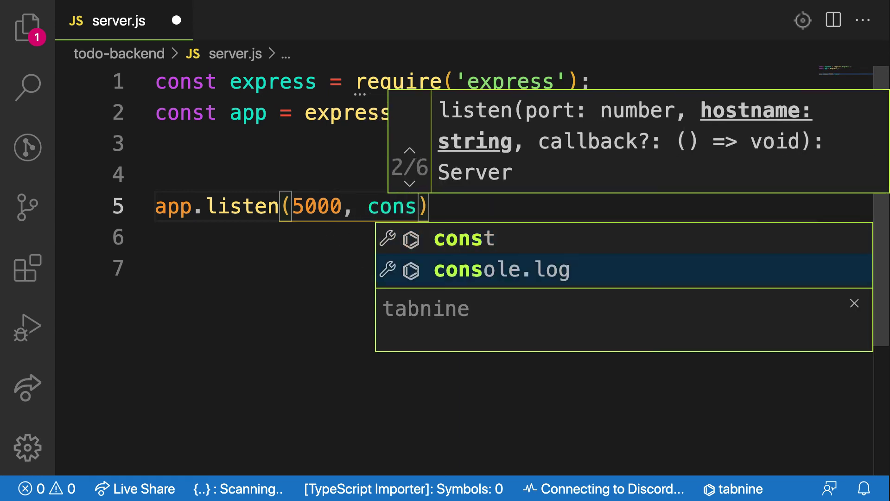
Complete app.listen(5000, console.log('listening on port 5000')), save, and confirm the terminal message.
{"action": "key", "text": "Tab"}
{"action": "type", "text": "('"}
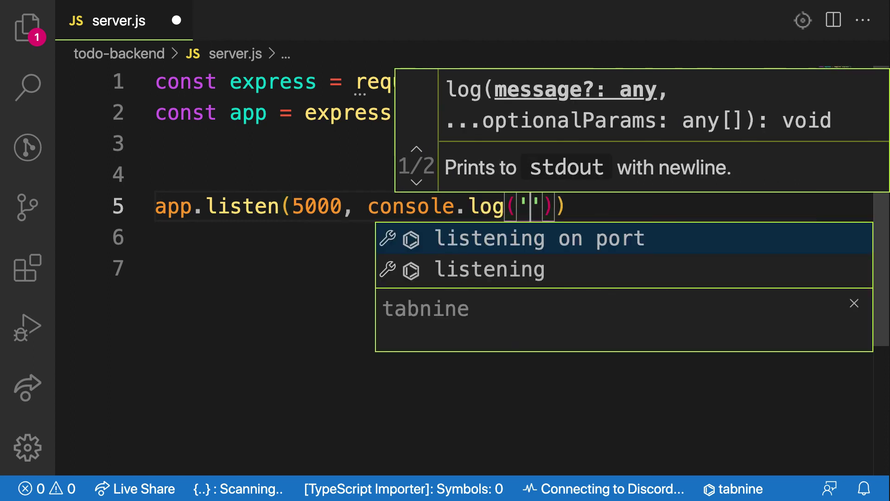
{"action": "left_click", "coordinate": [481, 244]}
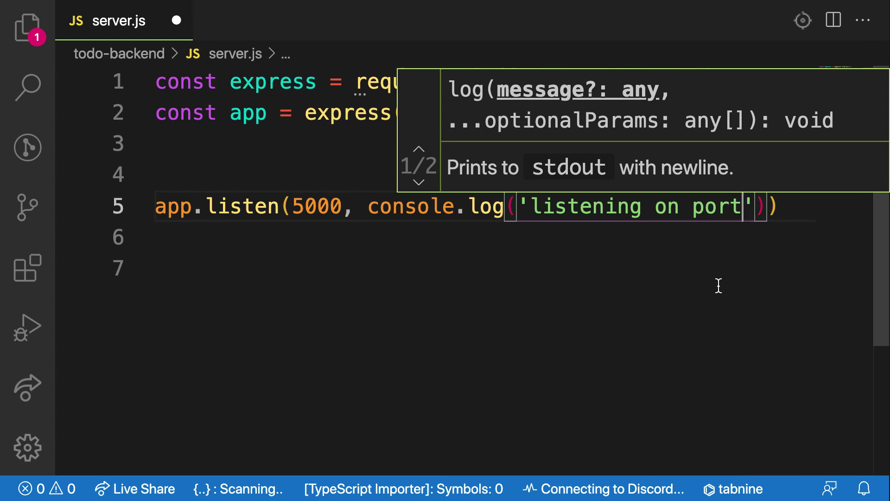
{"action": "type", "text": "5000"}
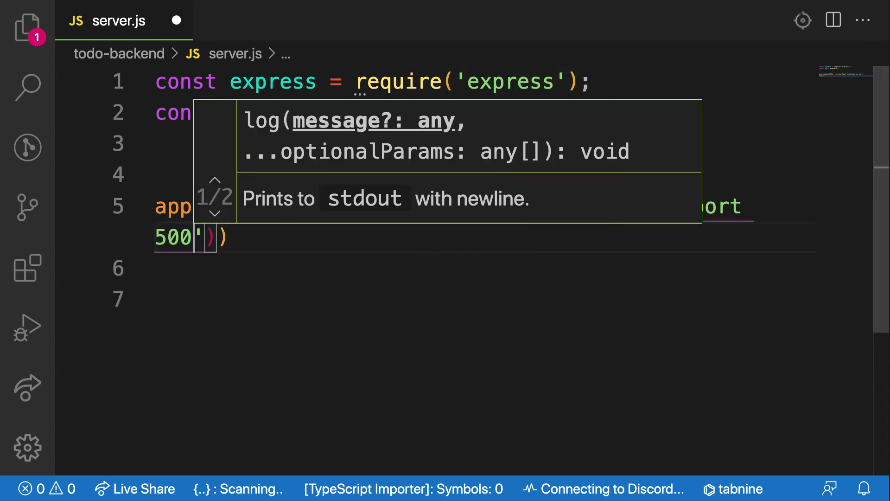
{"action": "key", "text": "ctrl+s"}
{"action": "left_click", "coordinate": [488, 327]}
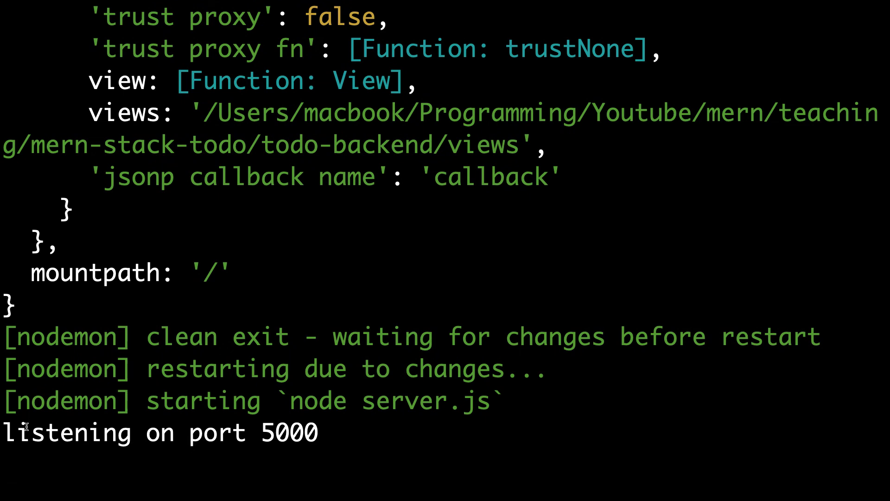
{"action": "left_click_drag", "start_coordinate": [187, 449], "coordinate": [302, 465]}
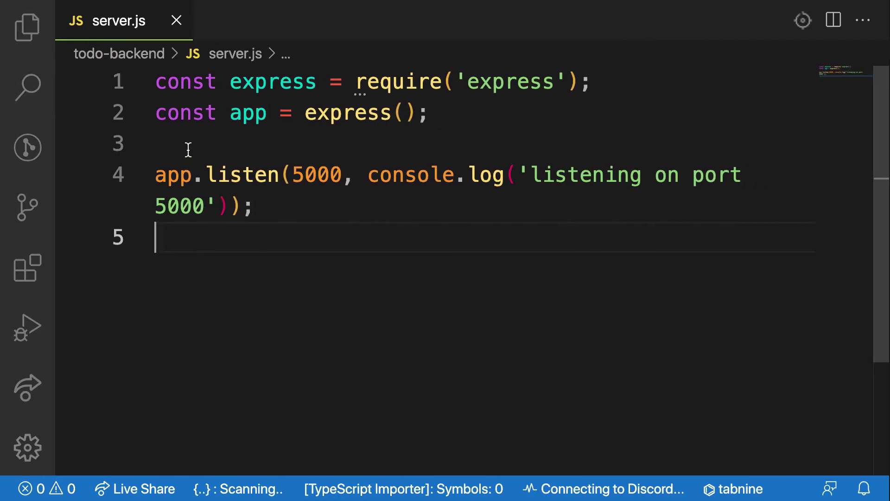
{"action": "left_click", "coordinate": [188, 150]}
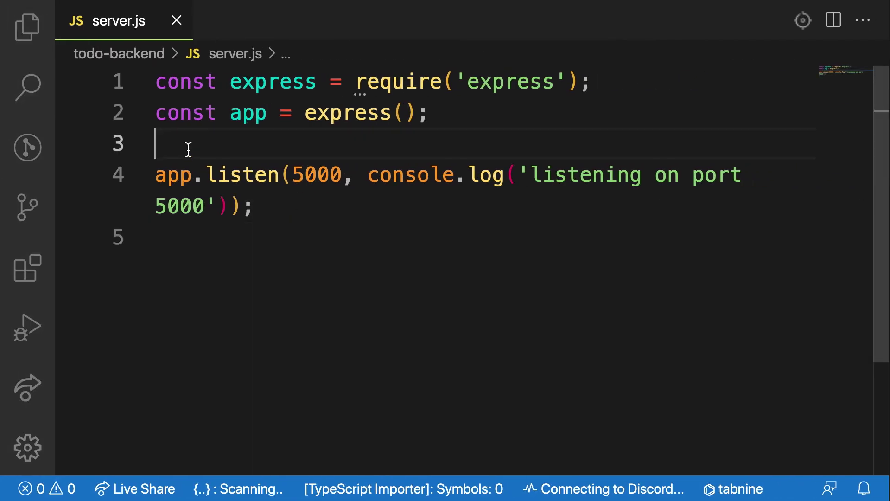
Complete the //Server comment above app.listen and place the caret at its end.
{"action": "key", "text": "Return"}
{"action": "key", "text": "Return"}
{"action": "type", "text": "//"}
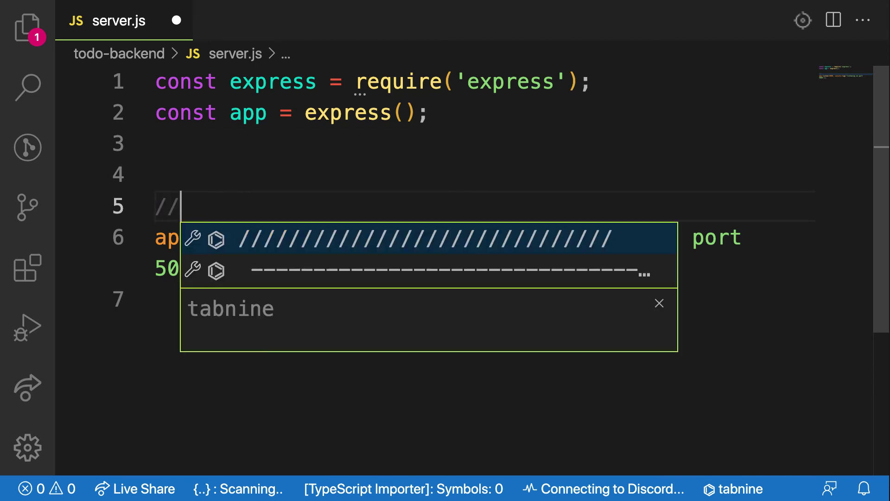
{"action": "type", "text": "Ser"}
{"action": "key", "text": "Tab"}
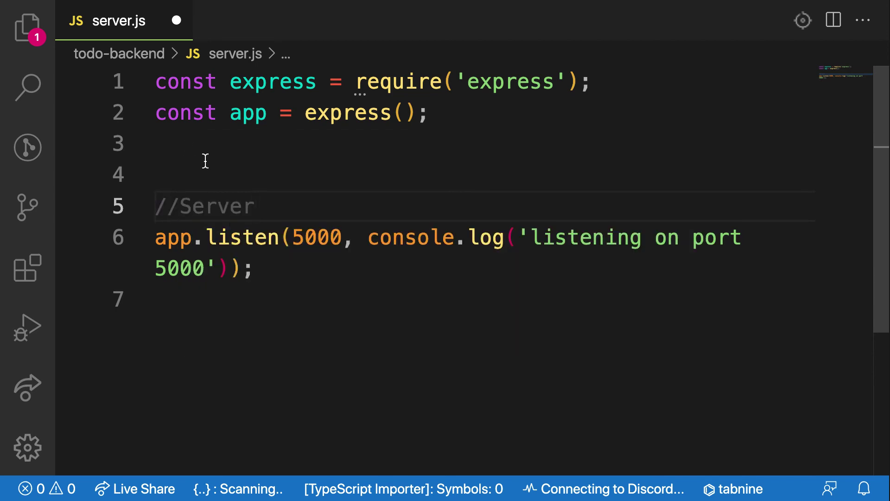
{"action": "left_click_drag", "start_coordinate": [293, 238], "coordinate": [343, 238]}
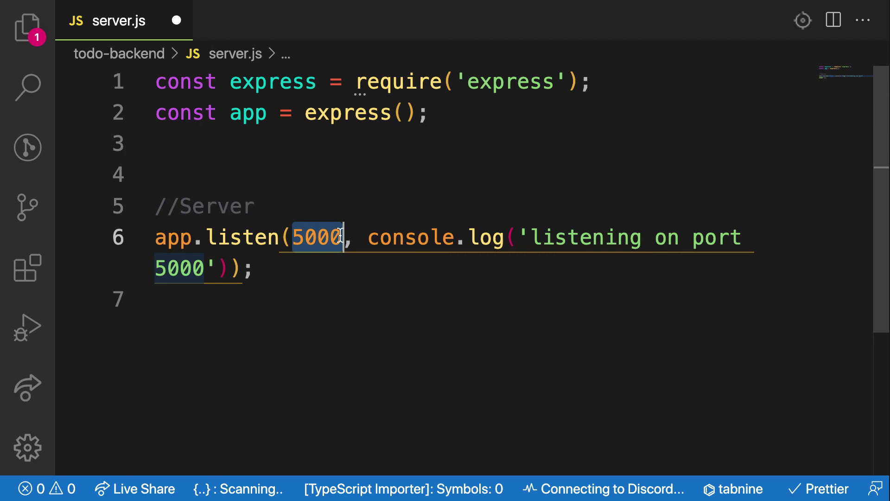
{"action": "left_click", "coordinate": [250, 298]}
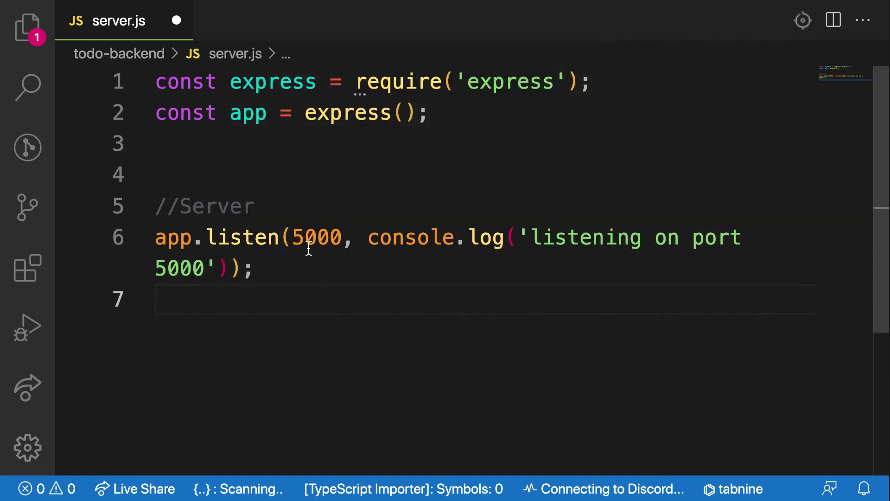
{"action": "mouse_move", "coordinate": [242, 238]}
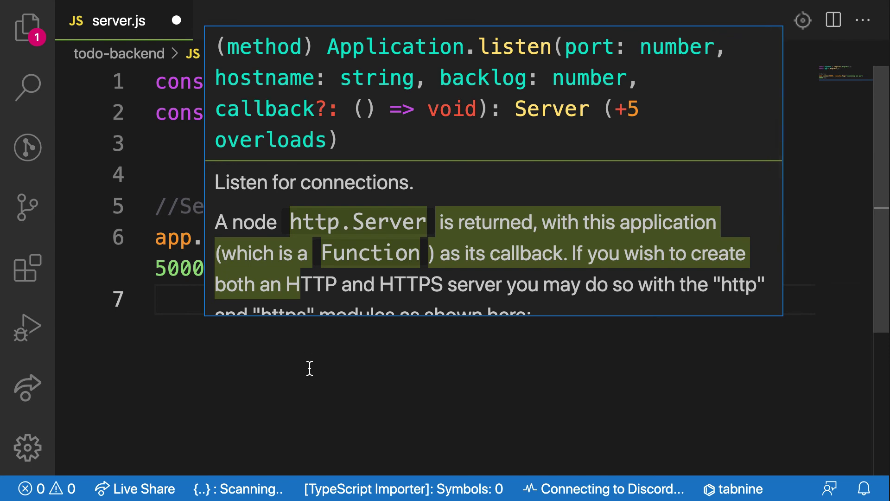
{"action": "left_click_drag", "start_coordinate": [293, 233], "coordinate": [338, 232]}
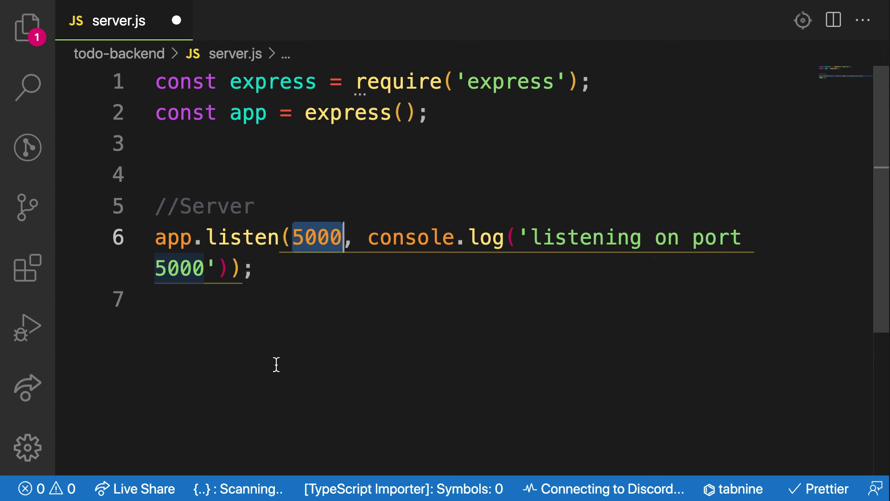
{"action": "left_click", "coordinate": [256, 209]}
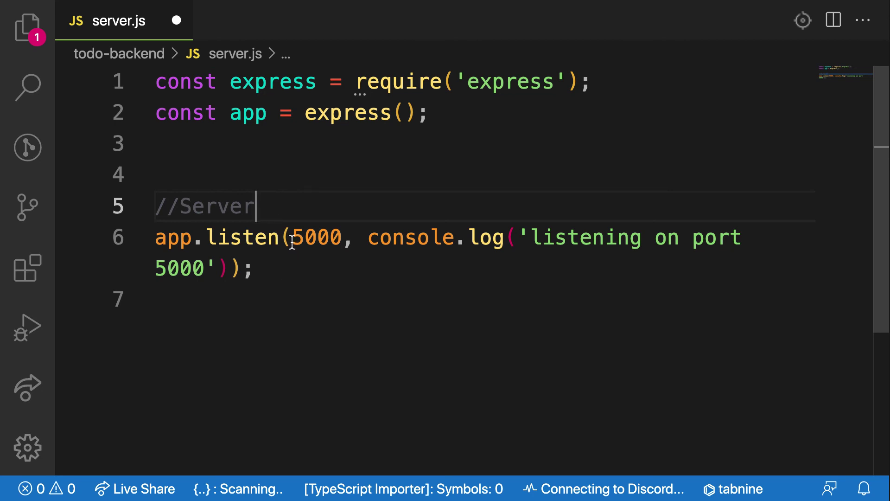
{"action": "left_click_drag", "start_coordinate": [292, 238], "coordinate": [342, 237]}
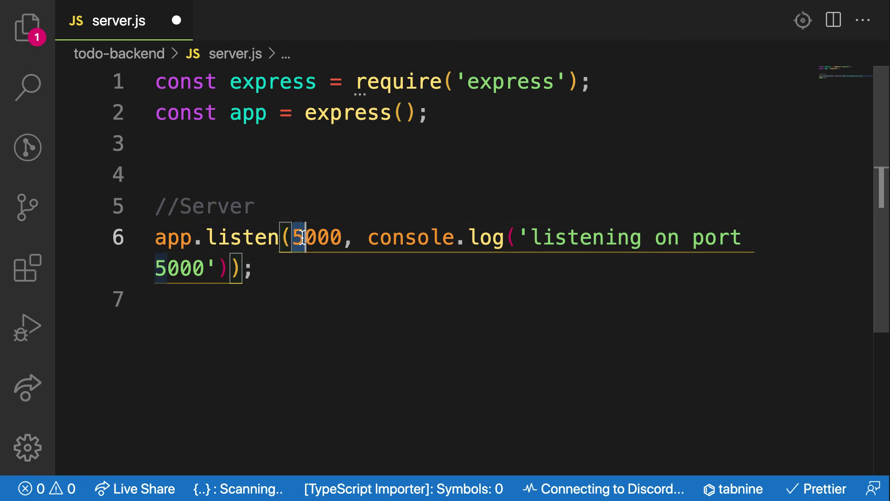
{"action": "left_click", "coordinate": [271, 211]}
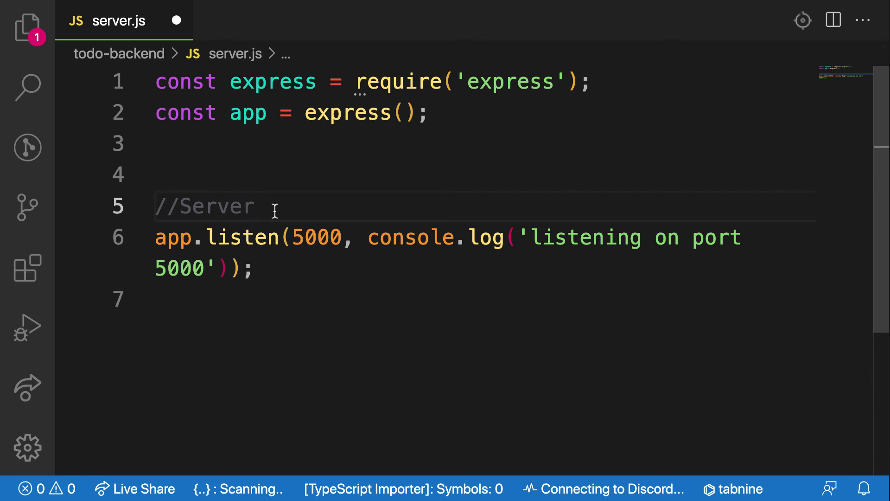
Add const PORT = process.env.PORT || 5000; below //Server, changing the suggested 3000, and save.
{"action": "key", "text": "Return"}
{"action": "type", "text": "co"}
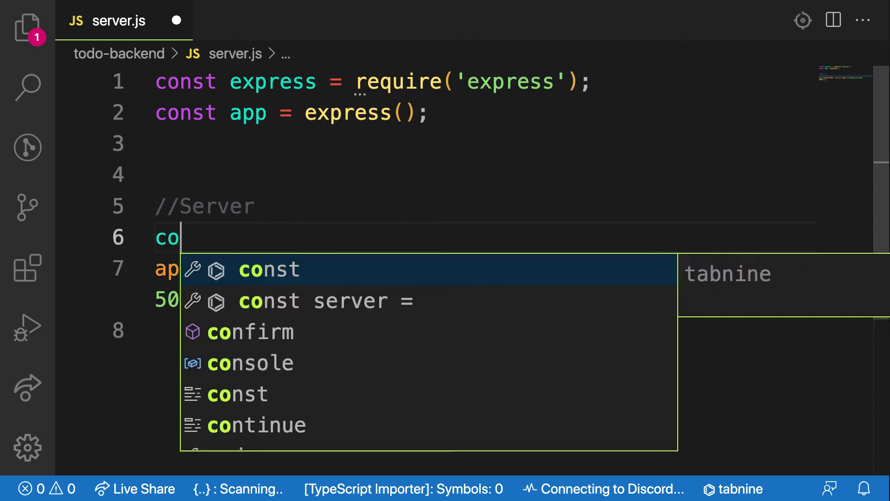
{"action": "type", "text": "nst "}
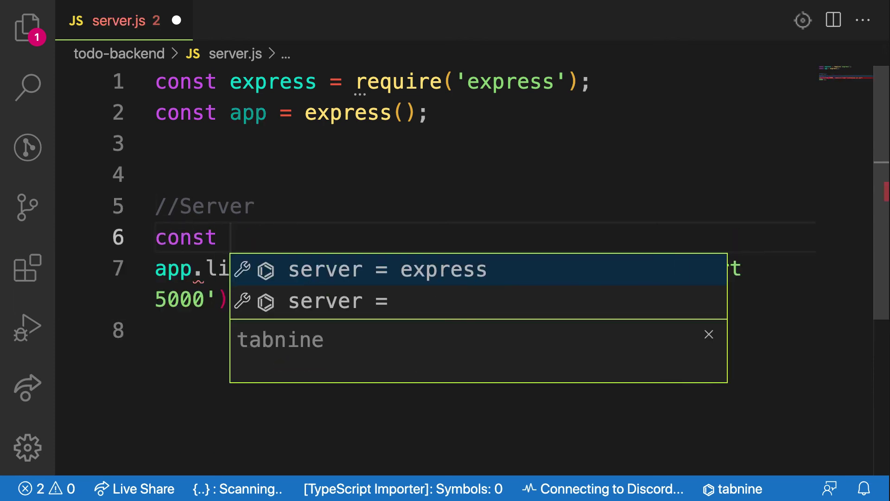
{"action": "type", "text": "PO"}
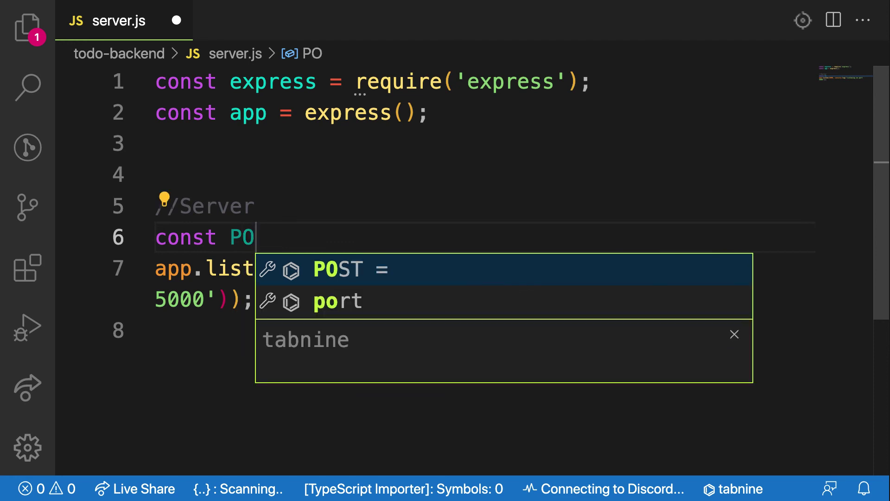
{"action": "type", "text": "RT = "}
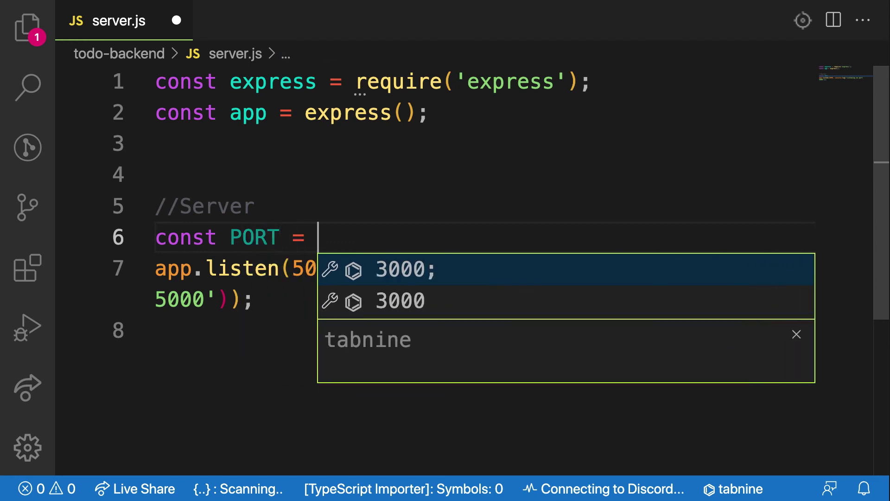
{"action": "type", "text": "pr"}
{"action": "key", "text": "Tab"}
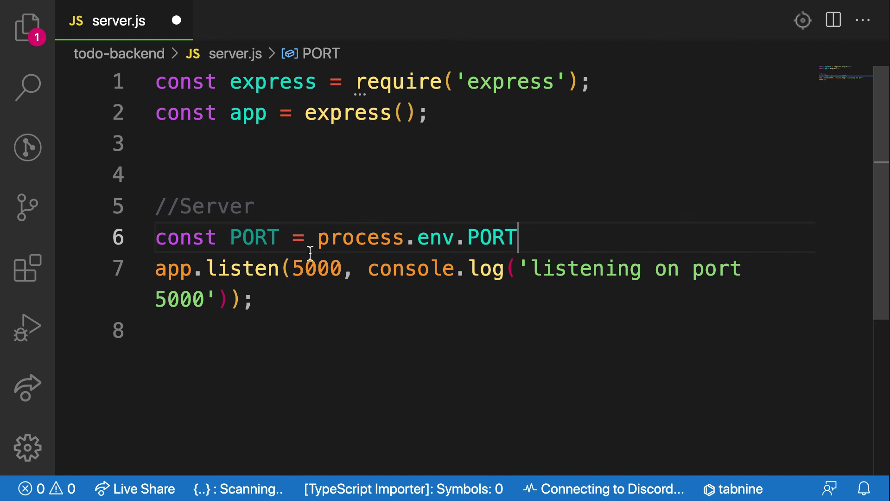
{"action": "left_click_drag", "start_coordinate": [319, 238], "coordinate": [399, 235]}
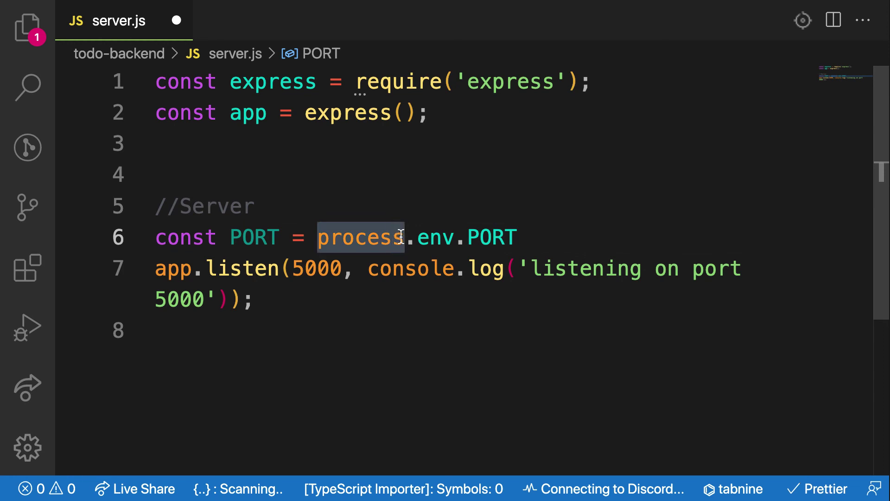
{"action": "left_click", "coordinate": [518, 237]}
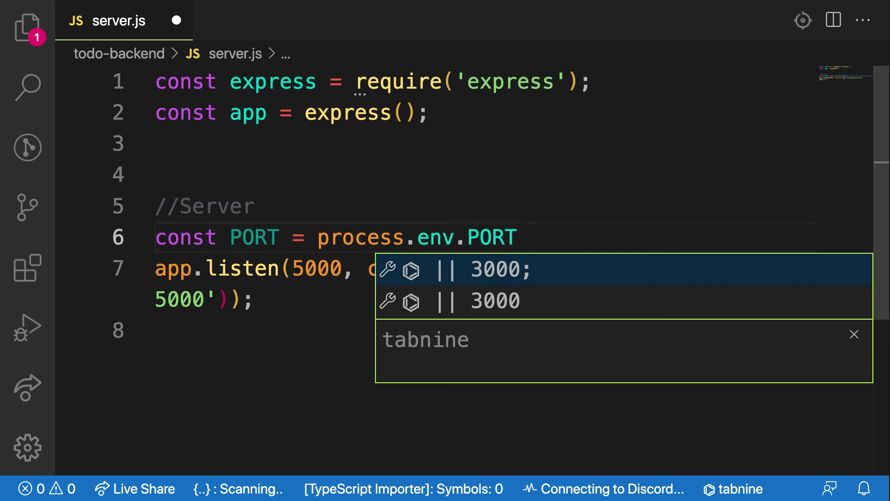
{"action": "key", "text": "Return"}
{"action": "key", "text": "Left"}
{"action": "key", "text": "Left"}
{"action": "key", "text": "Left"}
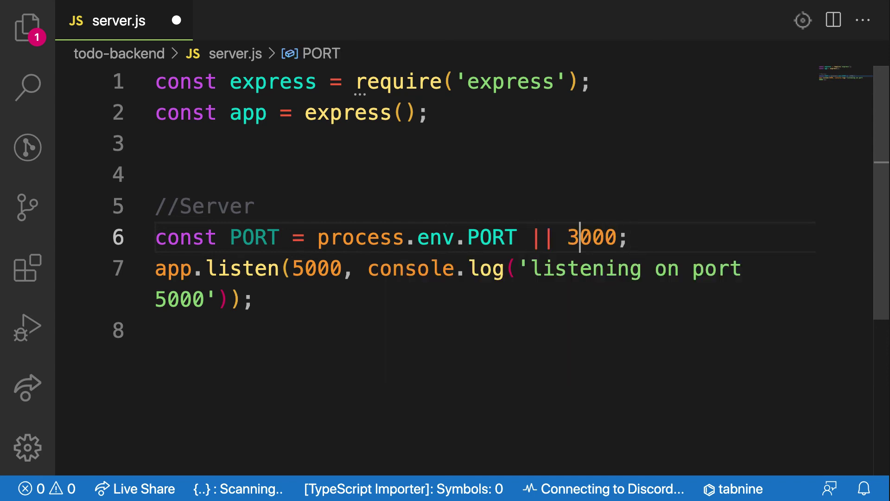
{"action": "key", "text": "BackSpace"}
{"action": "type", "text": "5"}
{"action": "key", "text": "ctrl+s"}
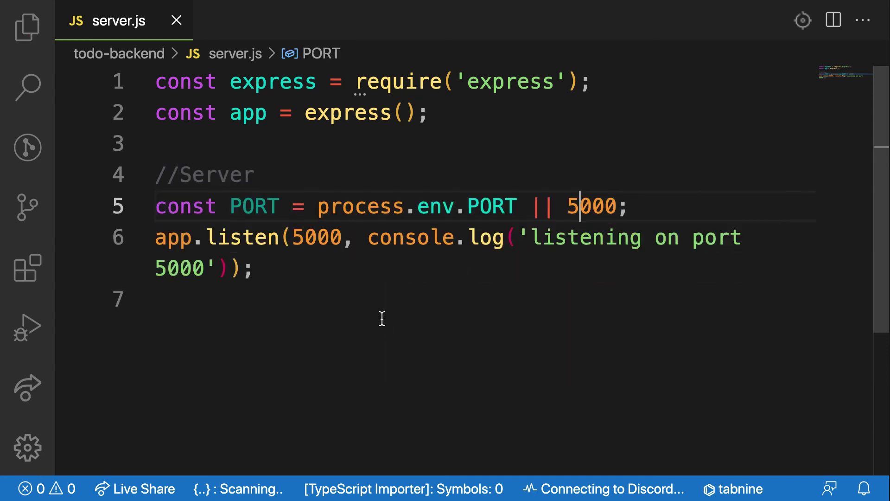
Pass PORT to app.listen instead of 5000 and strip the log message's single quotes.
{"action": "double_click", "coordinate": [314, 239]}
{"action": "type", "text": "PO"}
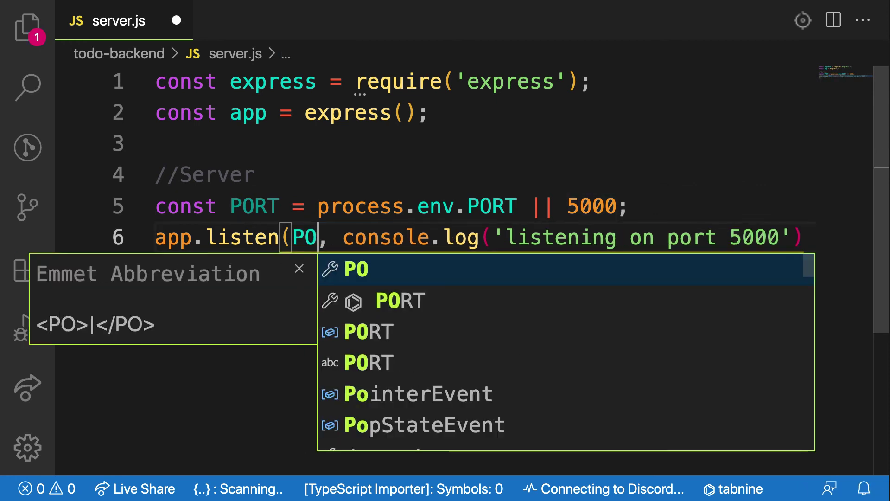
{"action": "type", "text": "RT"}
{"action": "key", "text": "ctrl+s"}
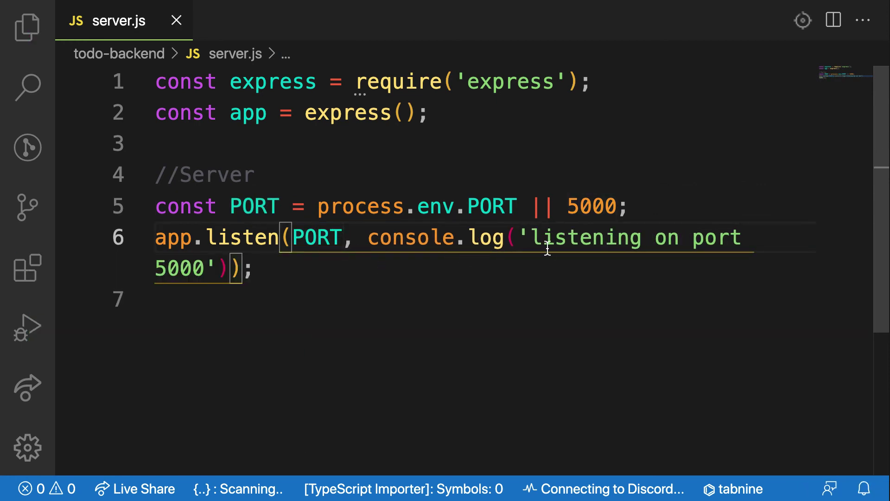
{"action": "left_click", "coordinate": [535, 237]}
{"action": "key", "text": "BackSpace"}
{"action": "type", "text": "`"}
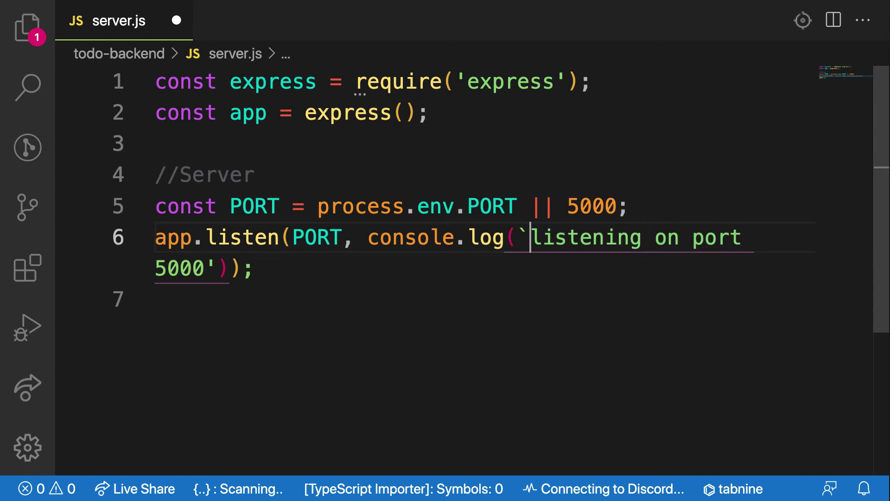
{"action": "left_click", "coordinate": [216, 268]}
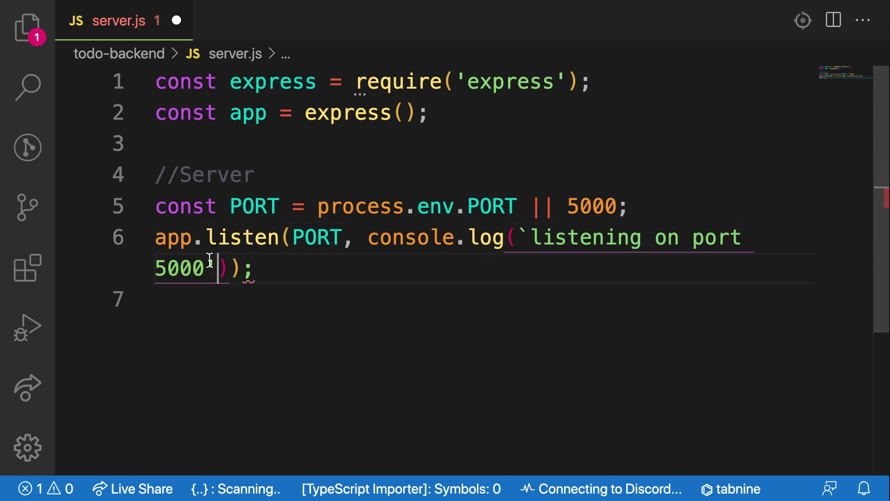
{"action": "key", "text": "BackSpace"}
{"action": "type", "text": "`"}
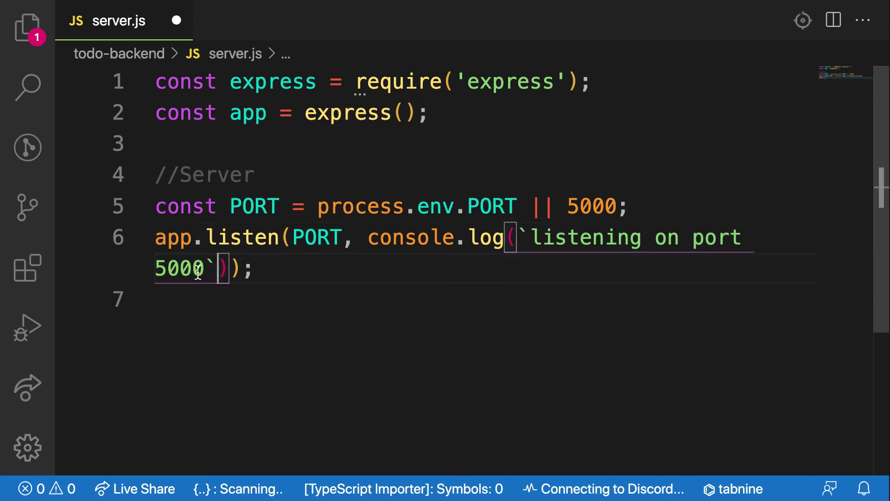
Replace 5000 in the log message with ${PORT} and save server.js.
{"action": "double_click", "coordinate": [184, 264]}
{"action": "key", "text": "BackSpace"}
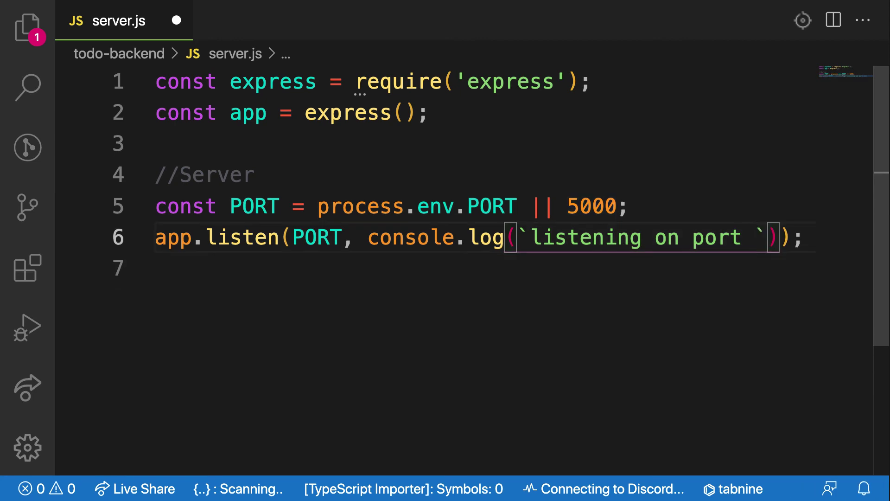
{"action": "type", "text": "${"}
{"action": "key", "text": "Tab"}
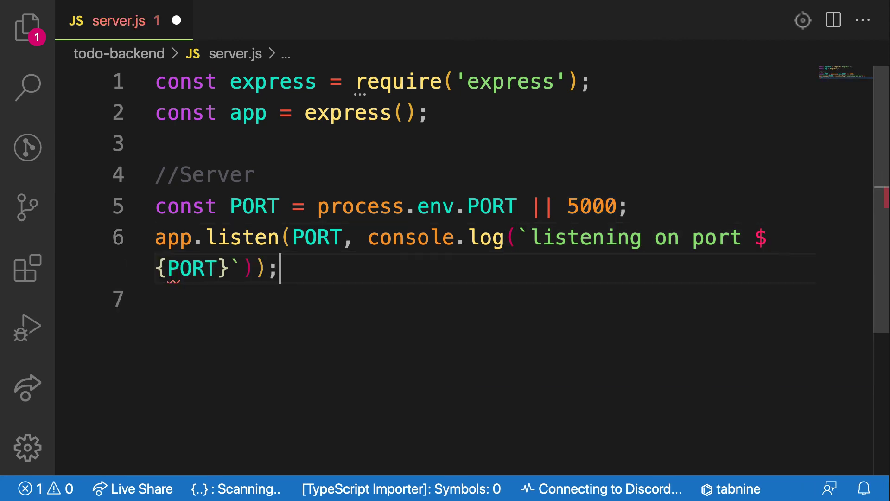
{"action": "key", "text": "ctrl+s"}
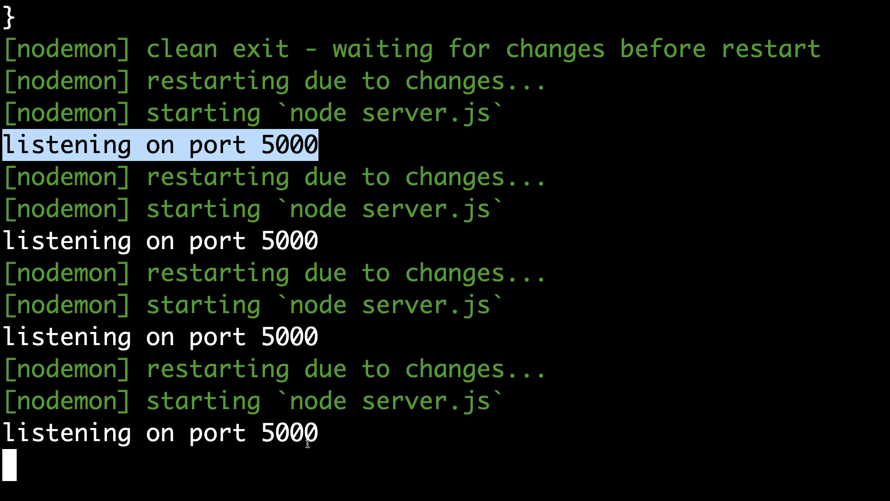
Confirm nodemon reports listening on port 5000, keep the original spacing, and save.
{"action": "left_click_drag", "start_coordinate": [306, 456], "coordinate": [64, 413]}
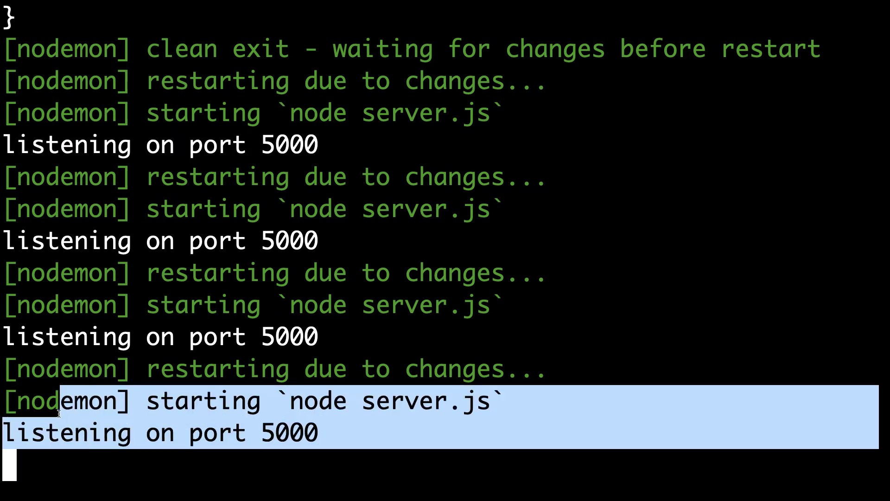
{"action": "left_click", "coordinate": [253, 335]}
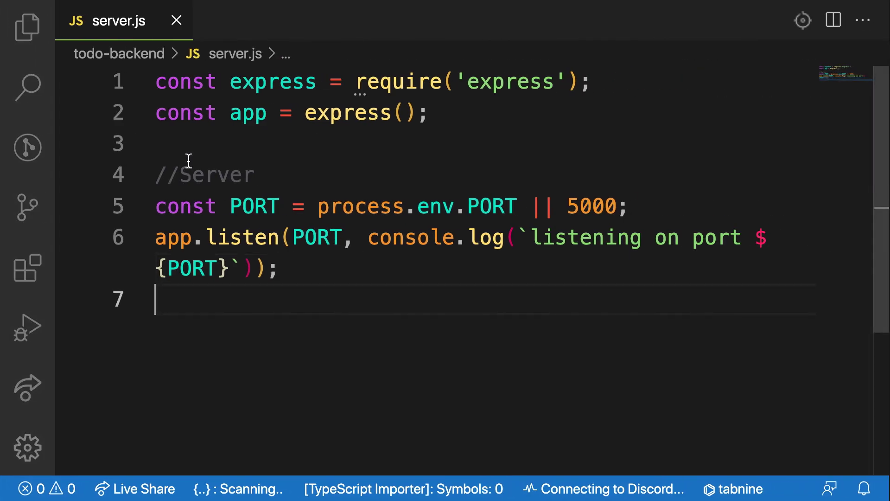
{"action": "left_click", "coordinate": [183, 142]}
{"action": "key", "text": "Return"}
{"action": "key", "text": "Return"}
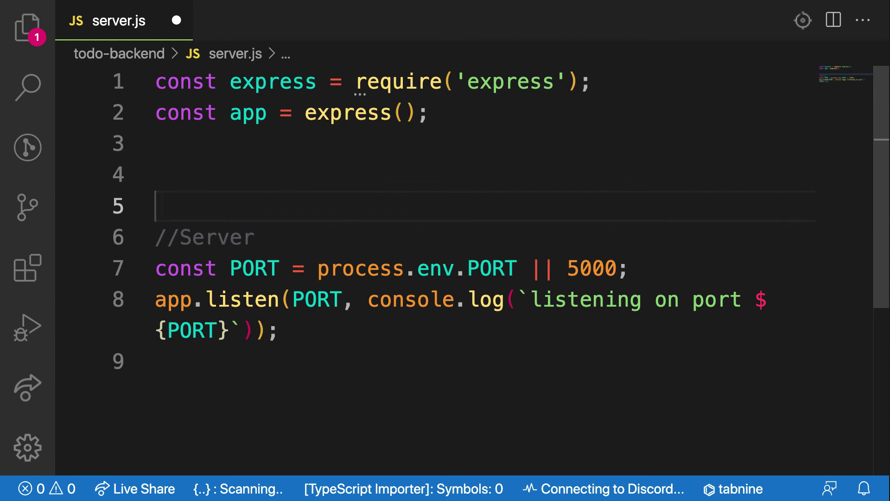
{"action": "key", "text": "BackSpace"}
{"action": "key", "text": "Delete"}
{"action": "key", "text": "ctrl+s"}
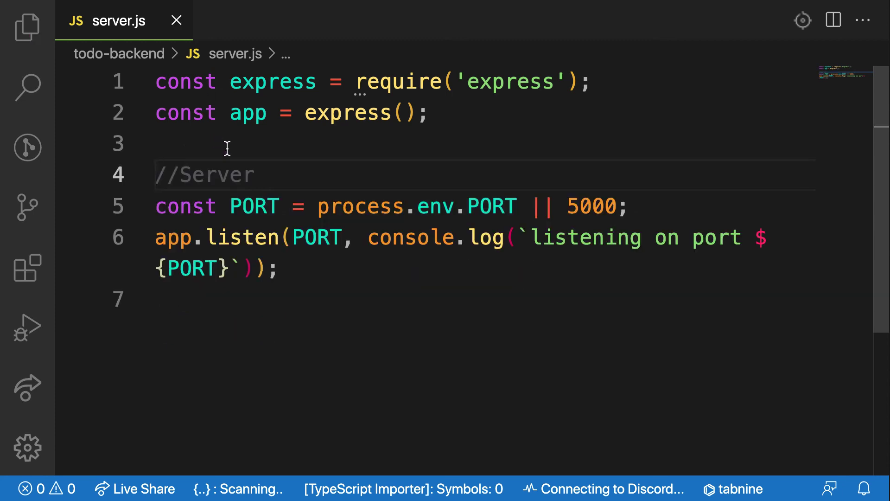